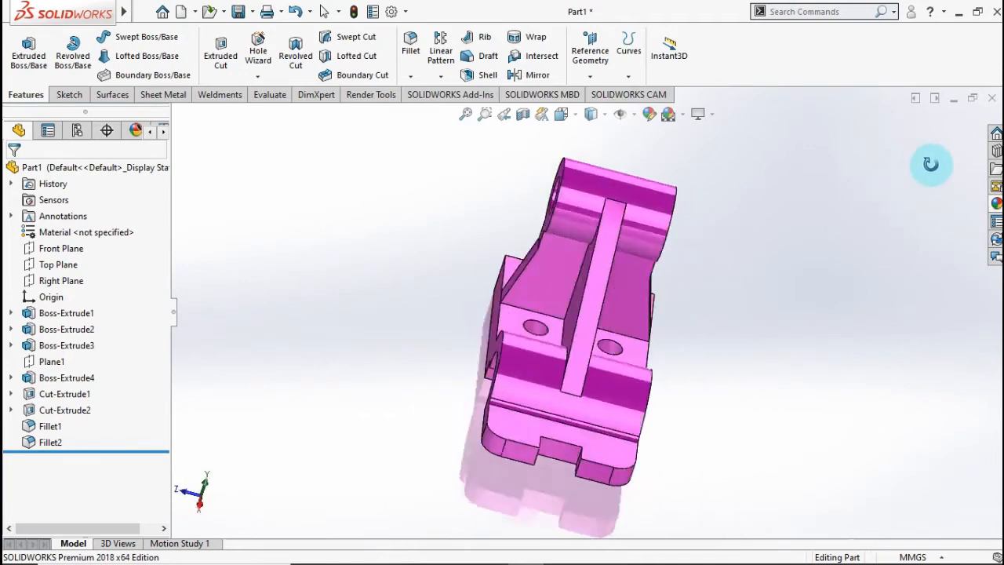
# Start a sketch on the Front Plane and draw a circle centred on the origin with a radius of about 54 mm
pyautogui.hotkey('ctrl', '7')
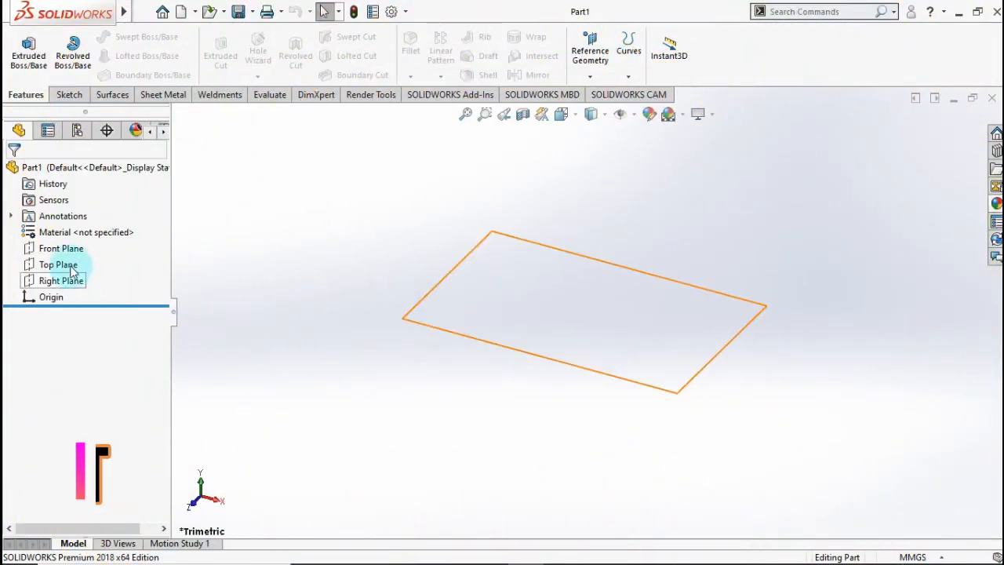
pyautogui.click(68, 248)
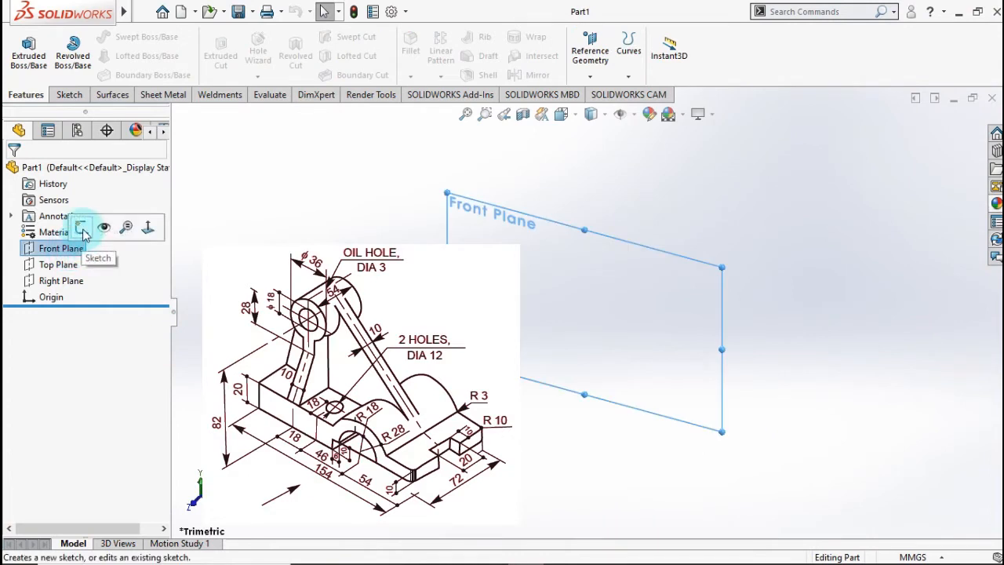
pyautogui.click(81, 227)
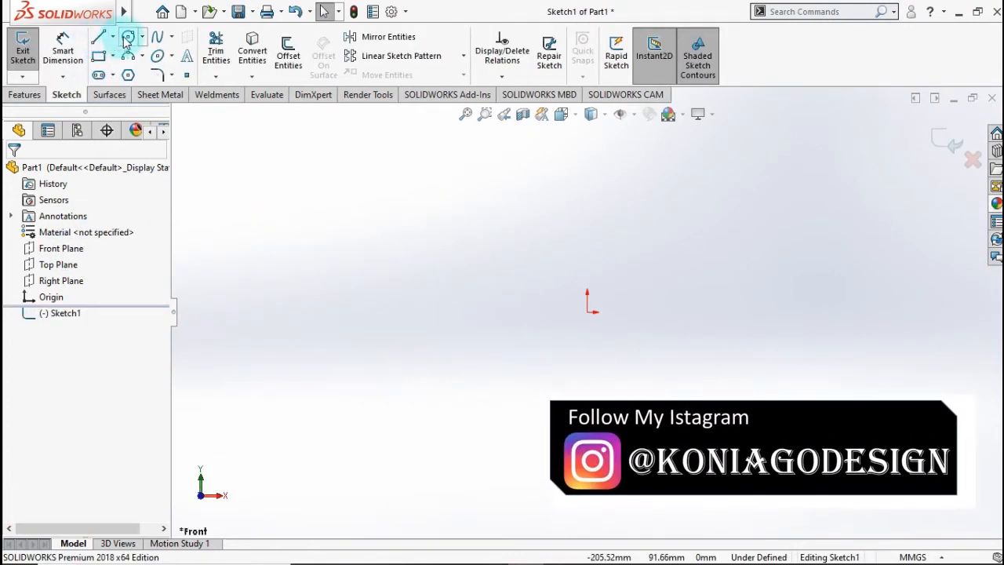
pyautogui.click(588, 311)
pyautogui.click(655, 232)
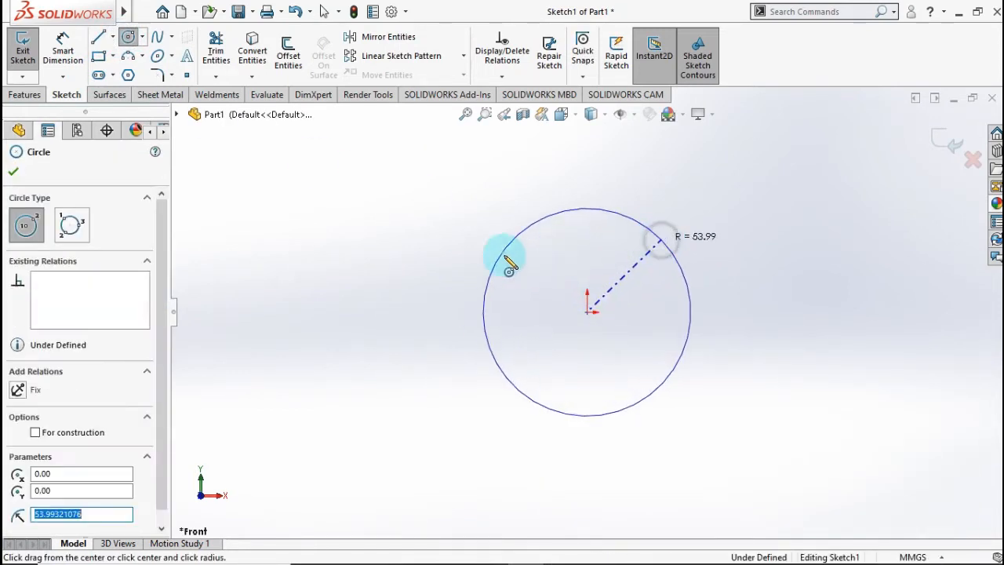
# Dimension the circle's diameter as 36 mm
pyautogui.click(68, 51)
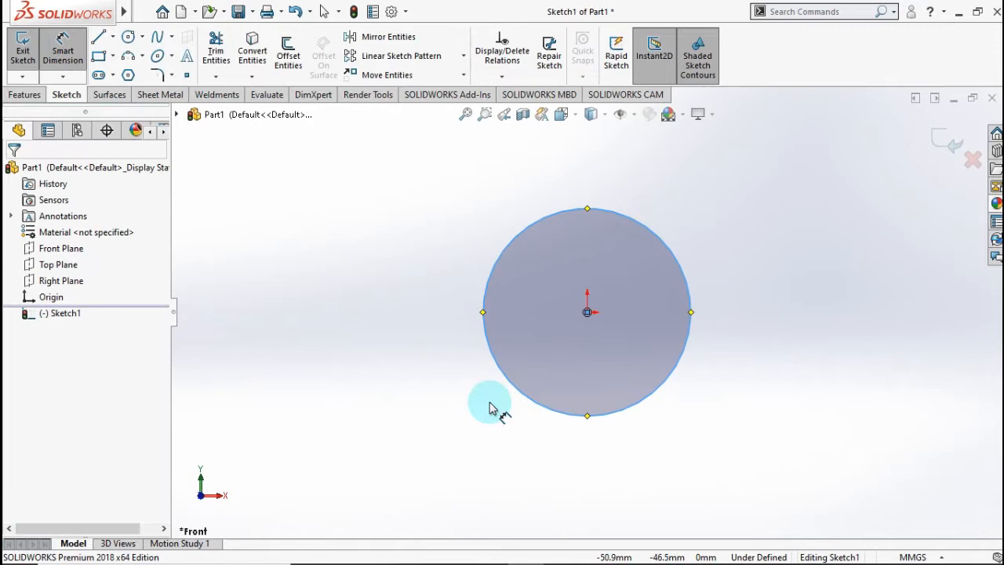
pyautogui.click(573, 421)
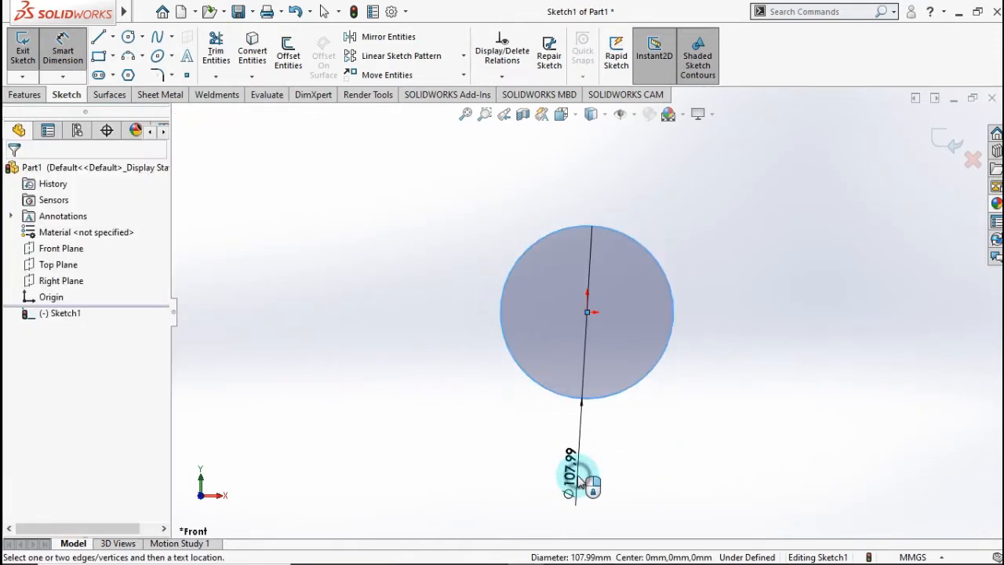
pyautogui.click(582, 482)
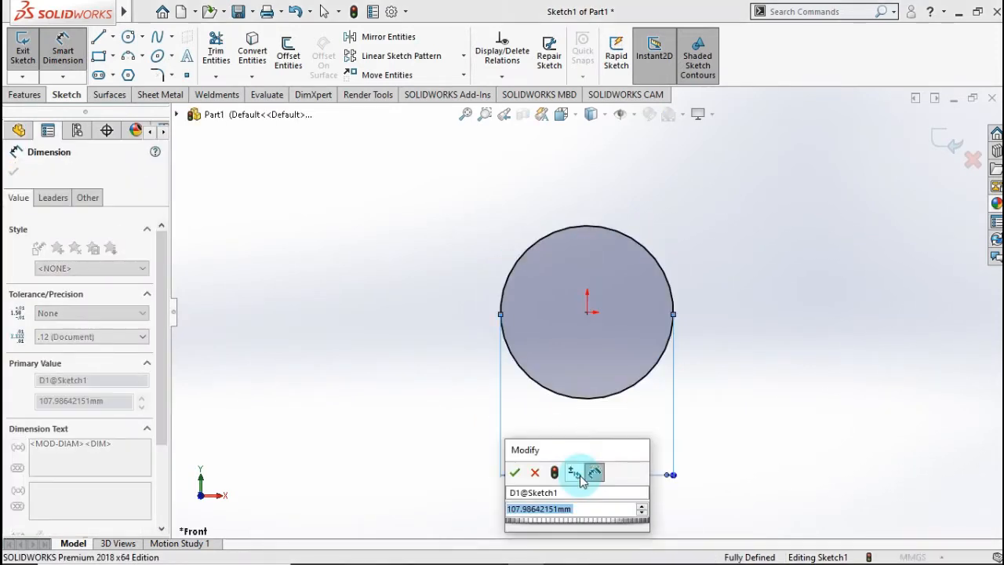
pyautogui.write('36')
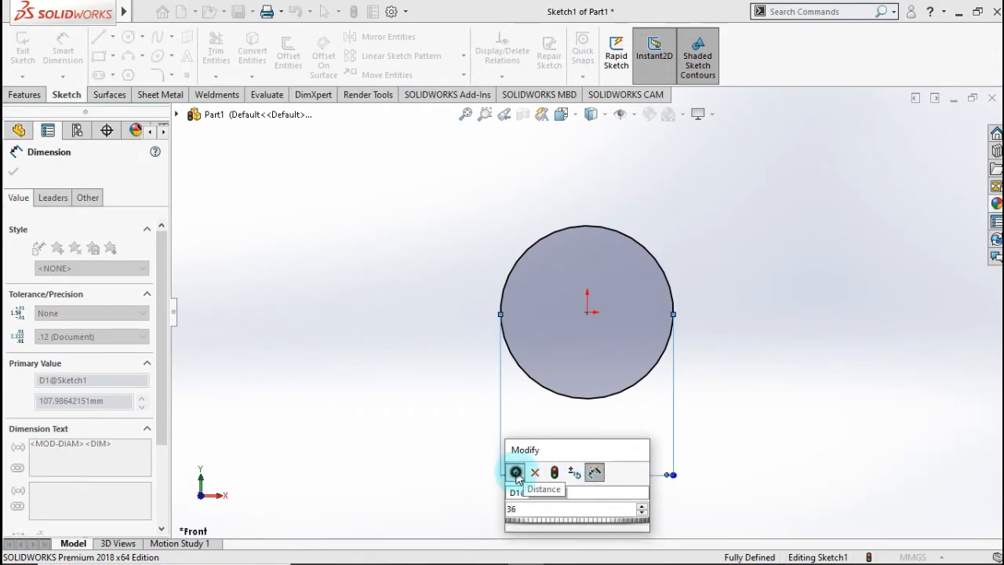
pyautogui.click(514, 471)
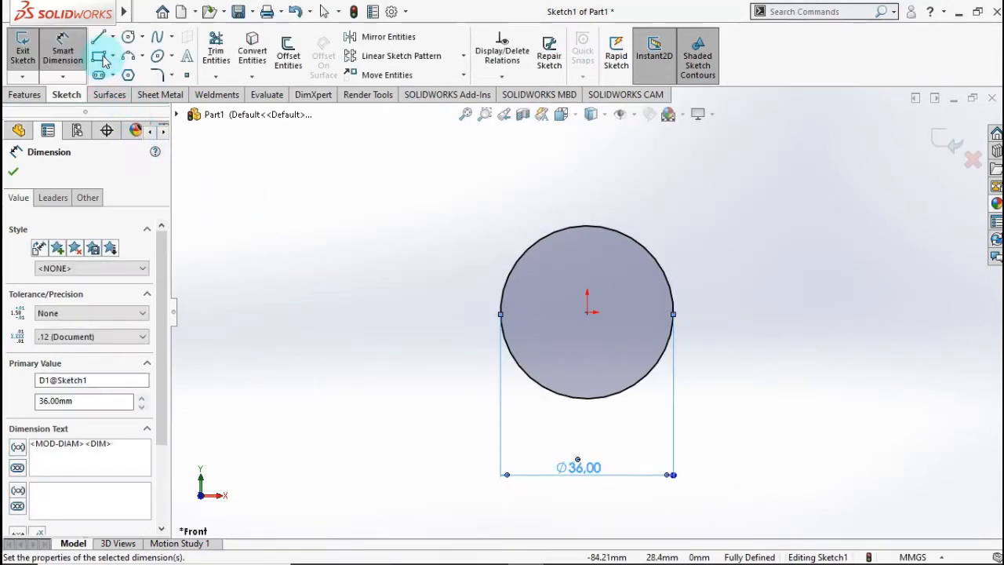
# Sketch a stepped line chain from the circle's left quadrant: about 5.6 mm left, 5.9 mm down, further left, and about 13.9 mm up
pyautogui.press('l')
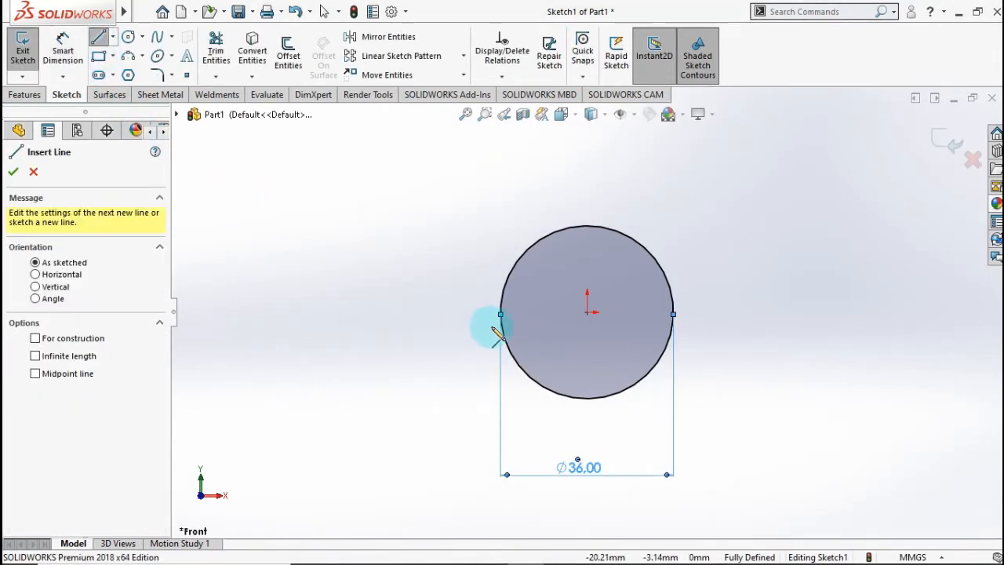
pyautogui.click(491, 316)
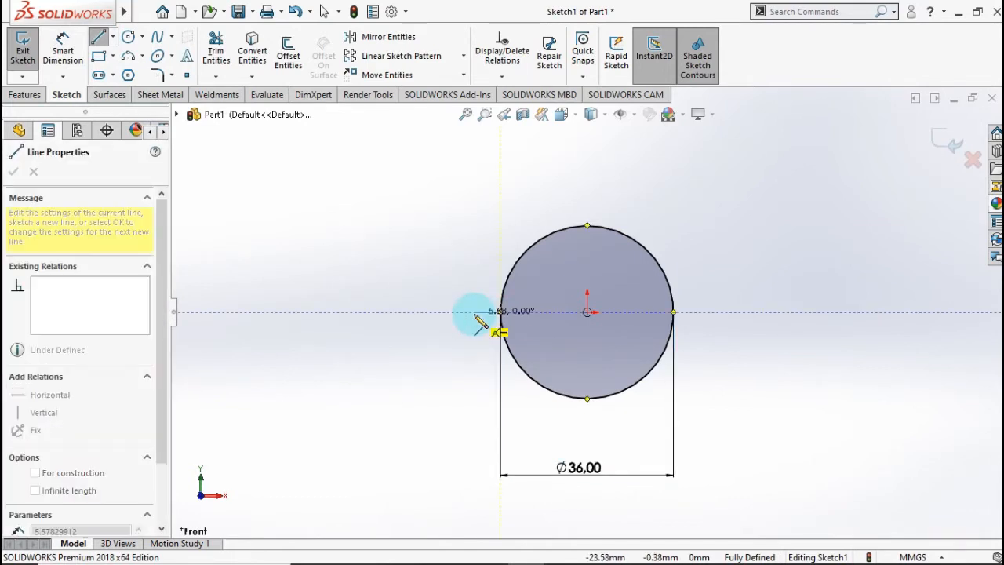
pyautogui.click(473, 312)
pyautogui.click(455, 342)
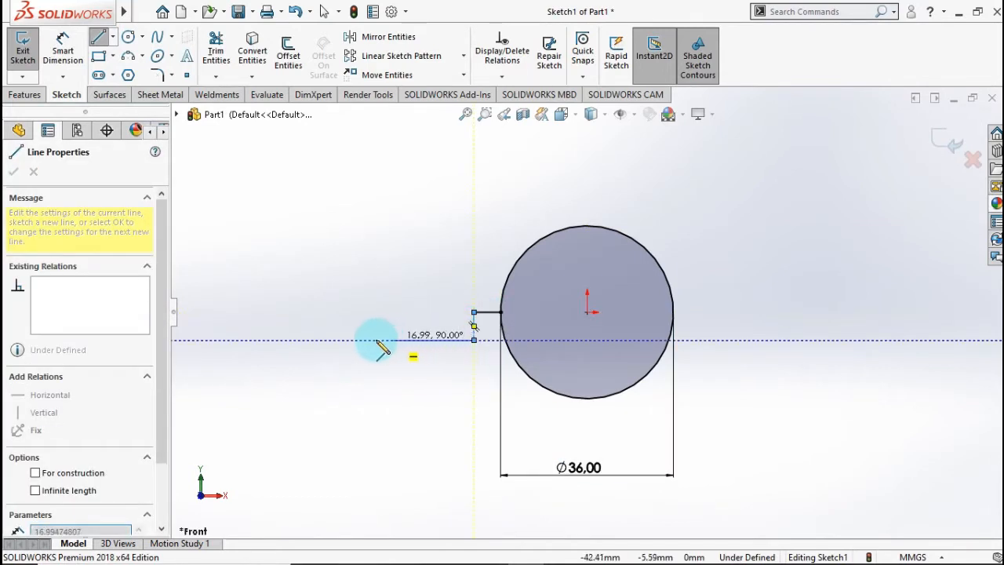
pyautogui.click(327, 340)
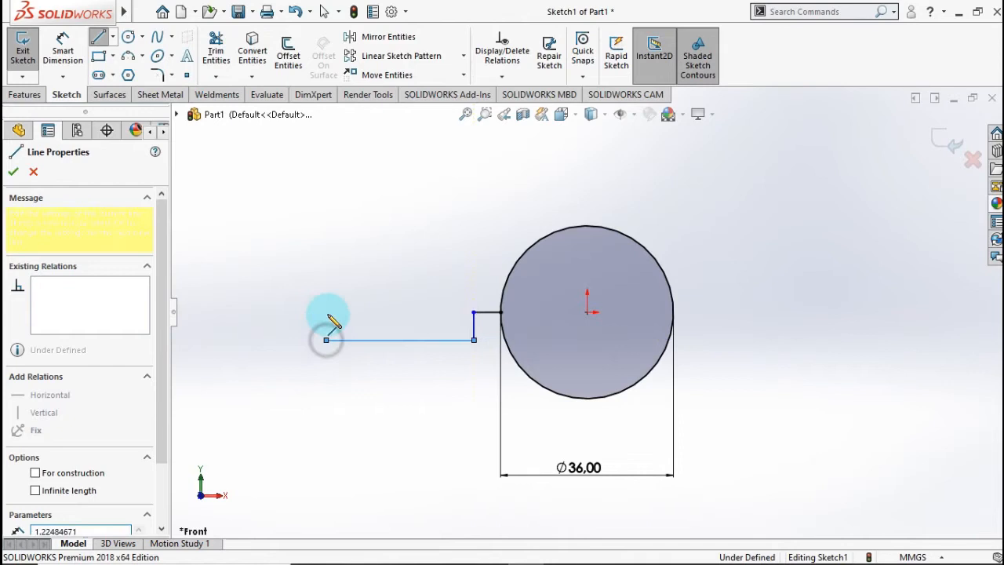
pyautogui.doubleClick(326, 273)
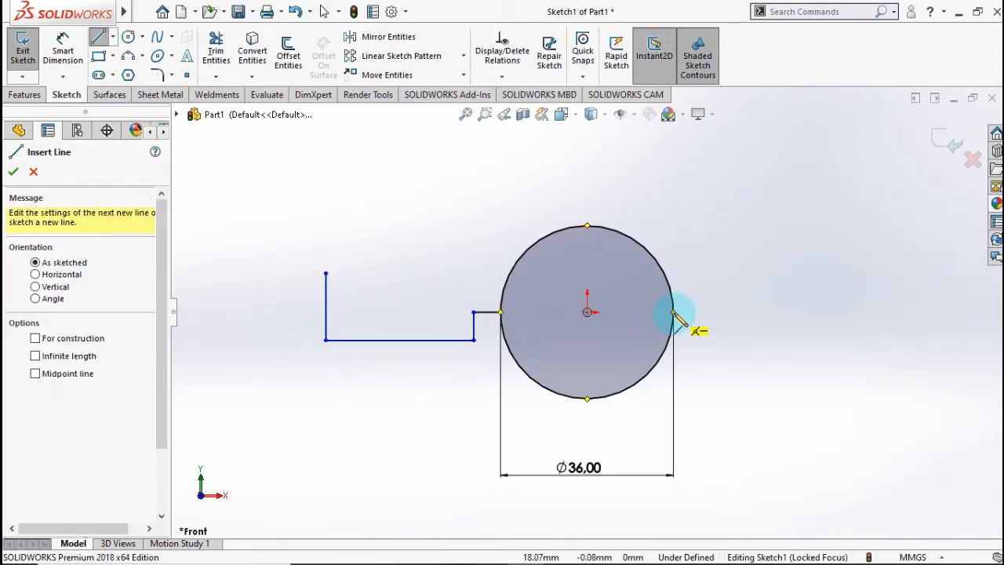
pyautogui.press('Escape')
# Sketch a line from the circle's right quadrant about 26 mm outward, ending in a vertical segment about 8 mm up
pyautogui.click(673, 312)
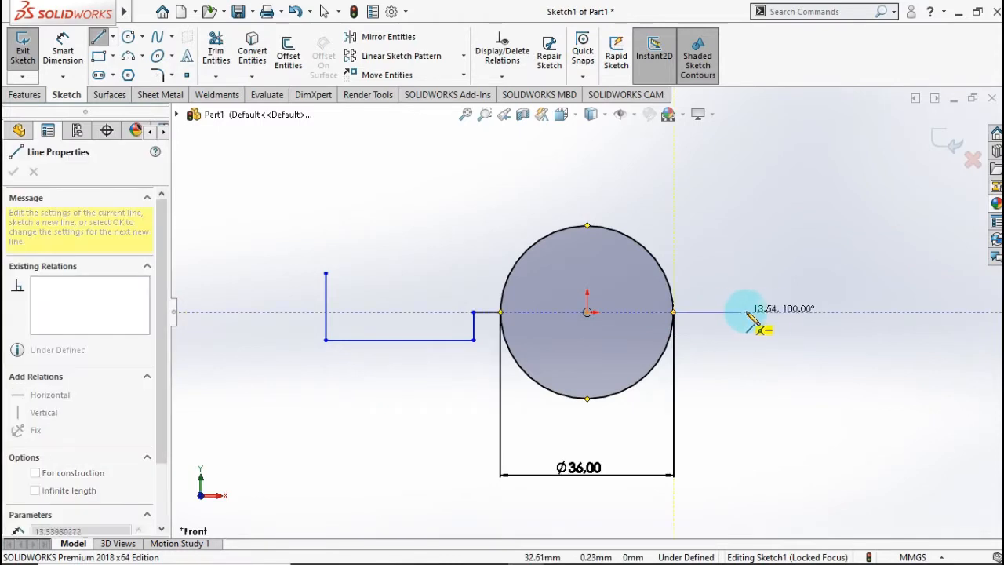
pyautogui.click(799, 312)
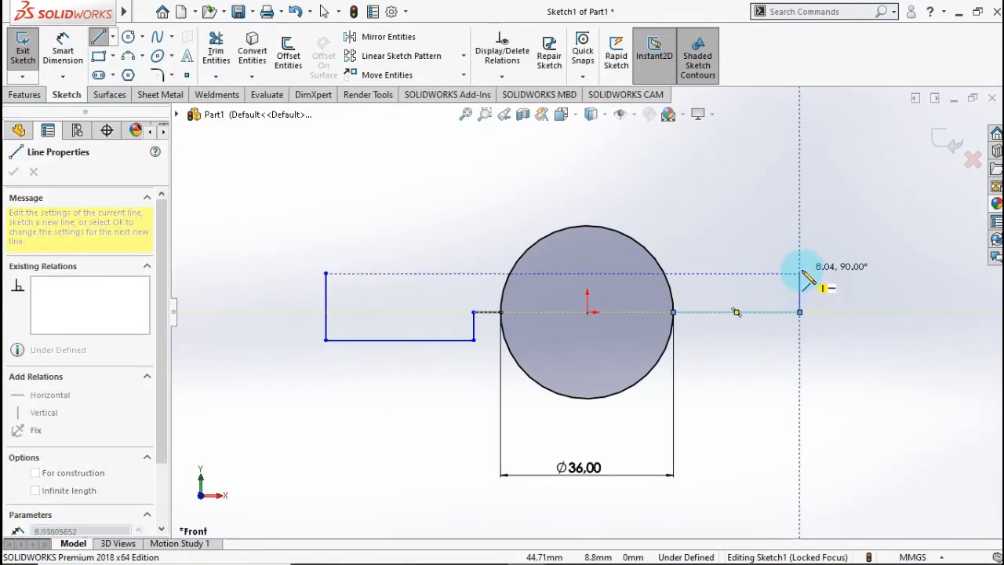
pyautogui.doubleClick(800, 274)
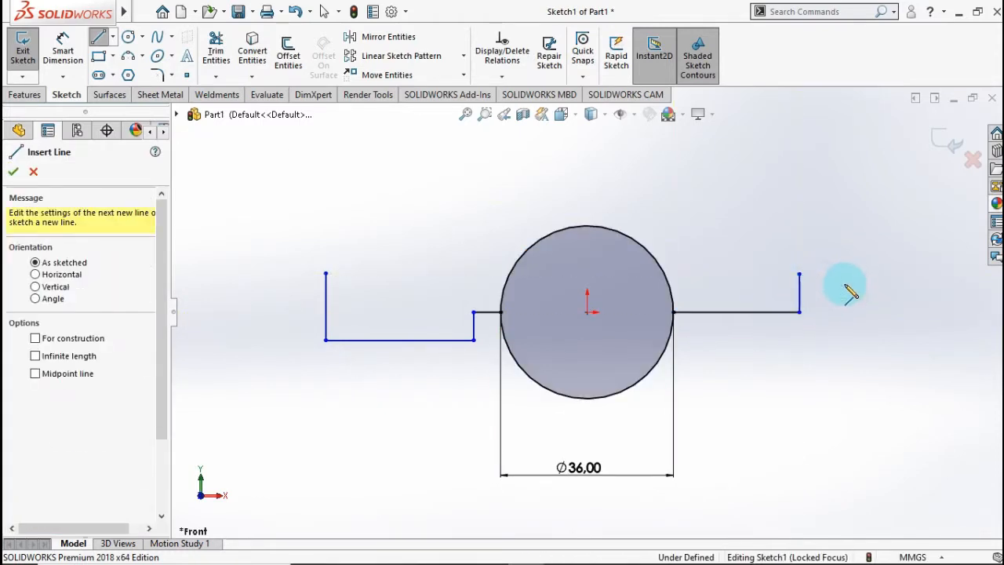
# Dimension the short horizontal segment left of the circle as 6 mm and place the dimension below the profile
pyautogui.click(81, 58)
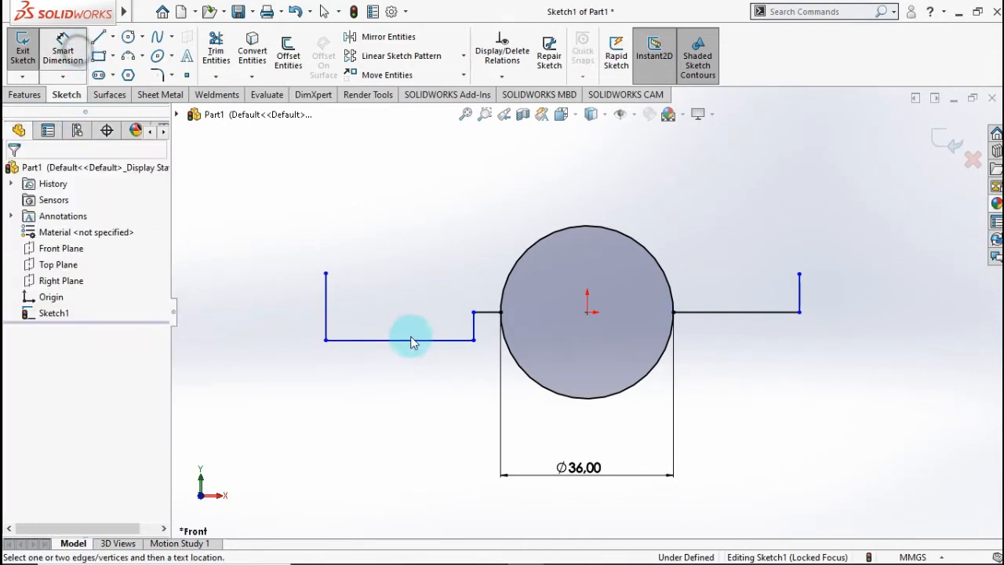
pyautogui.click(488, 324)
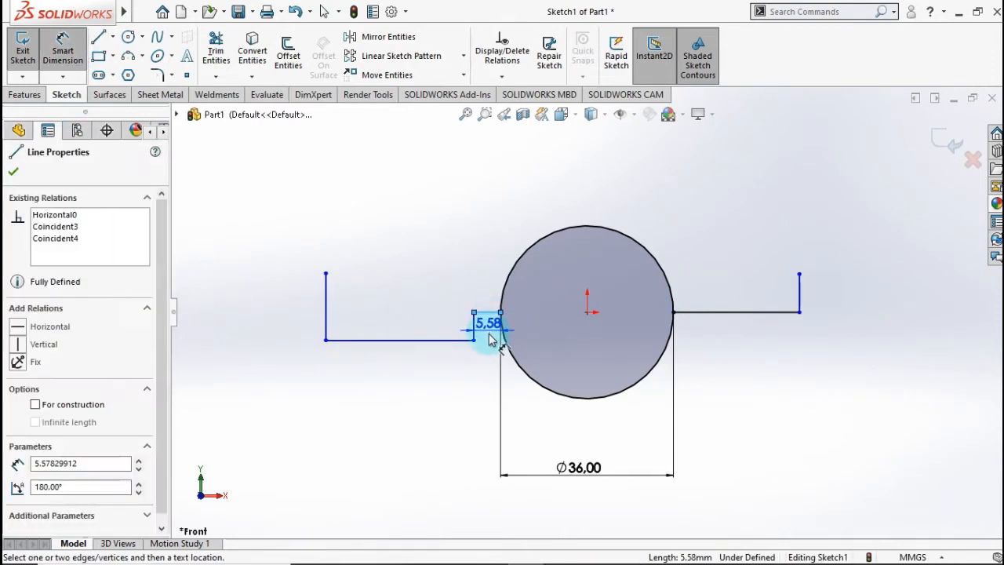
pyautogui.click(488, 337)
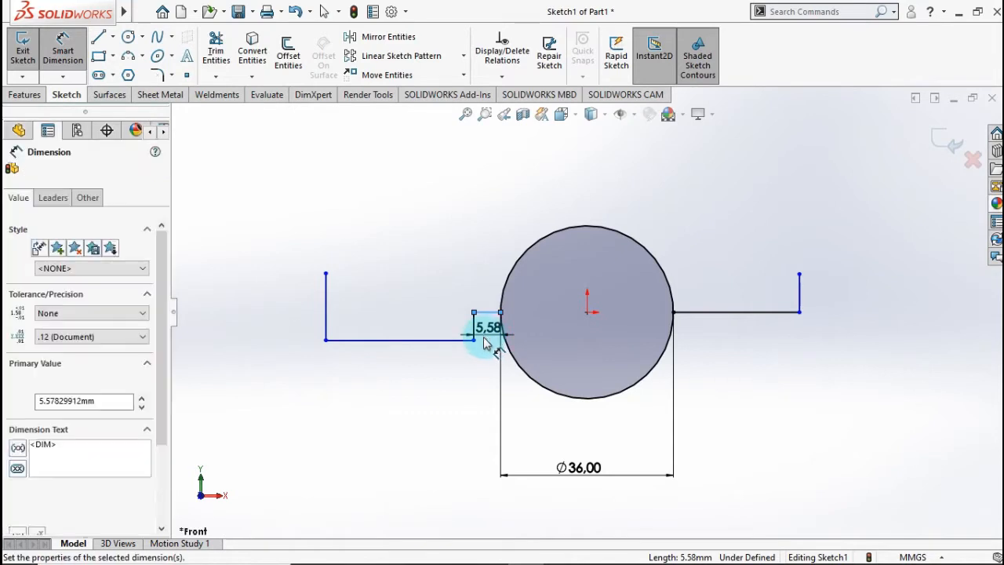
pyautogui.write('6')
pyautogui.click(426, 334)
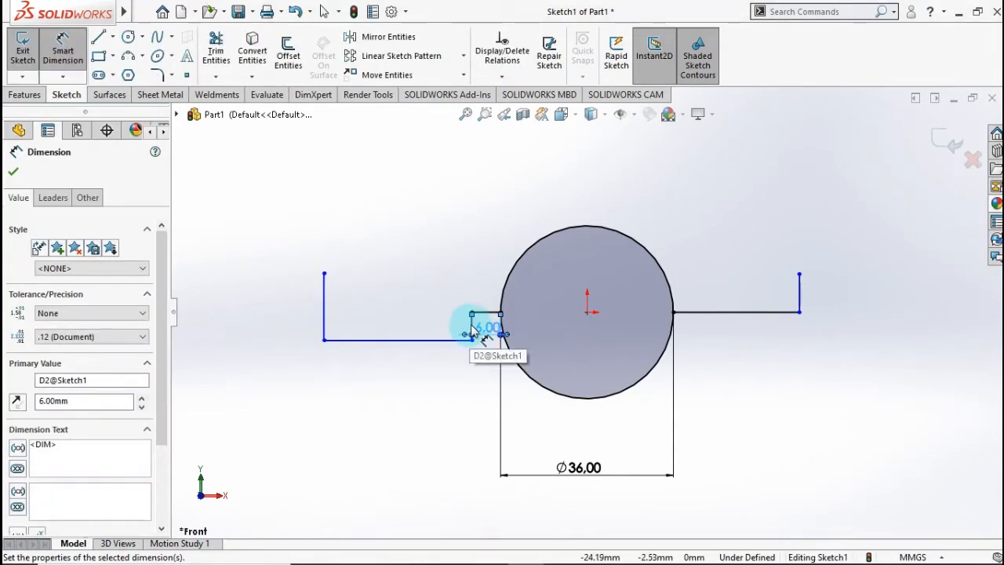
pyautogui.click(437, 359)
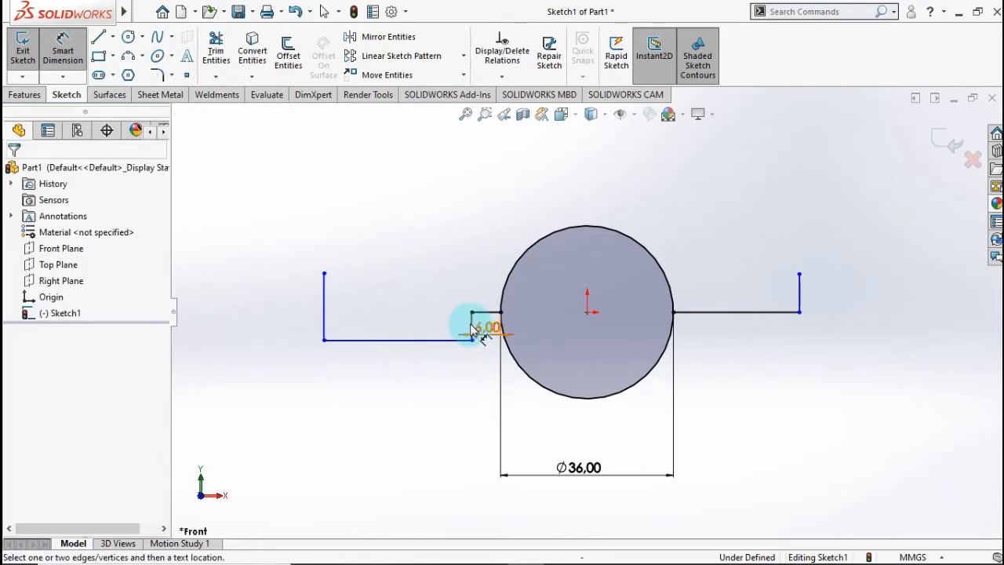
pyautogui.moveTo(481, 332); pyautogui.dragTo(479, 361)
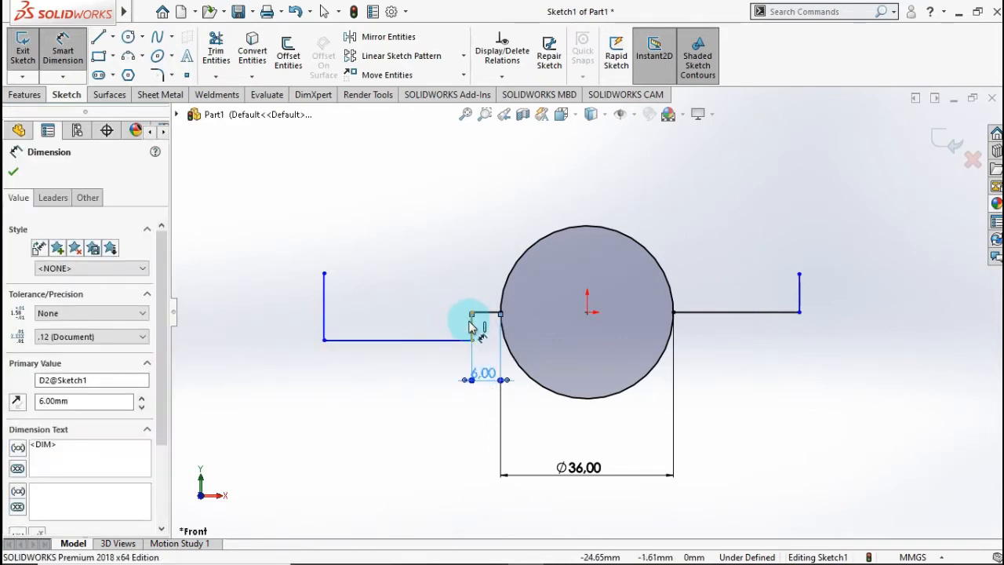
# Dimension the short vertical step left of the circle as 10 mm
pyautogui.click(451, 332)
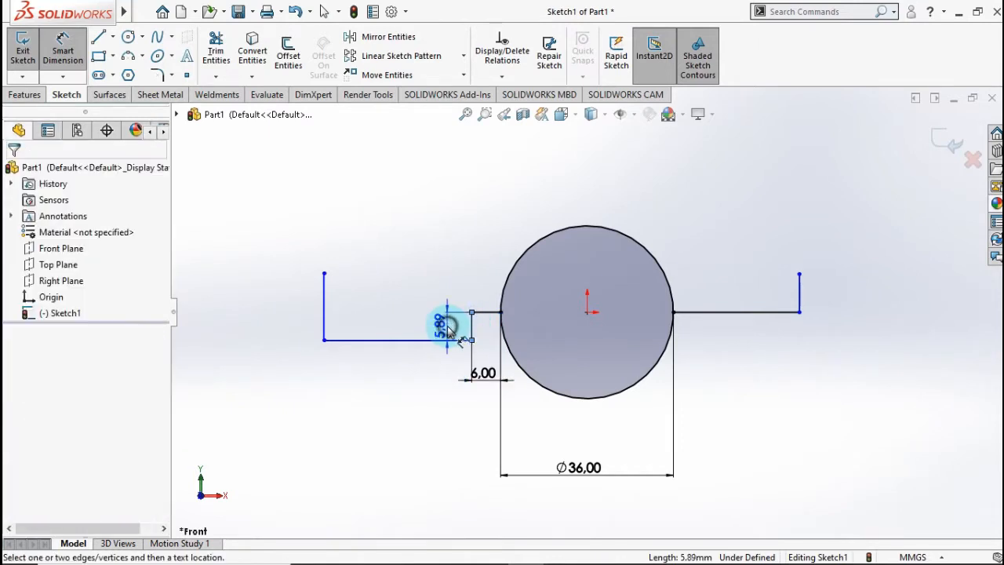
pyautogui.click(452, 333)
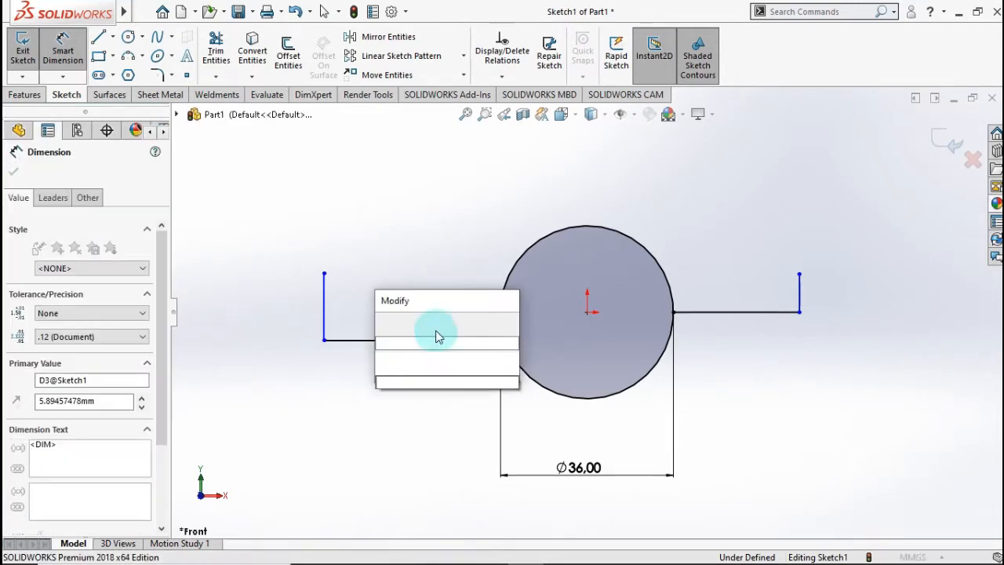
pyautogui.write('10')
pyautogui.click(382, 326)
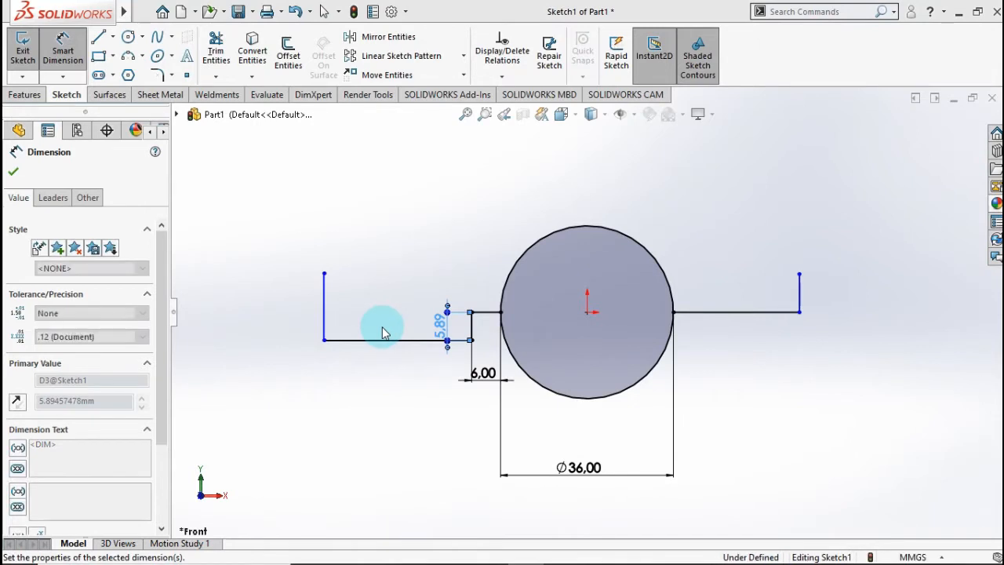
# Dimension the outer vertical line at the profile's left end as 20 mm
pyautogui.click(326, 333)
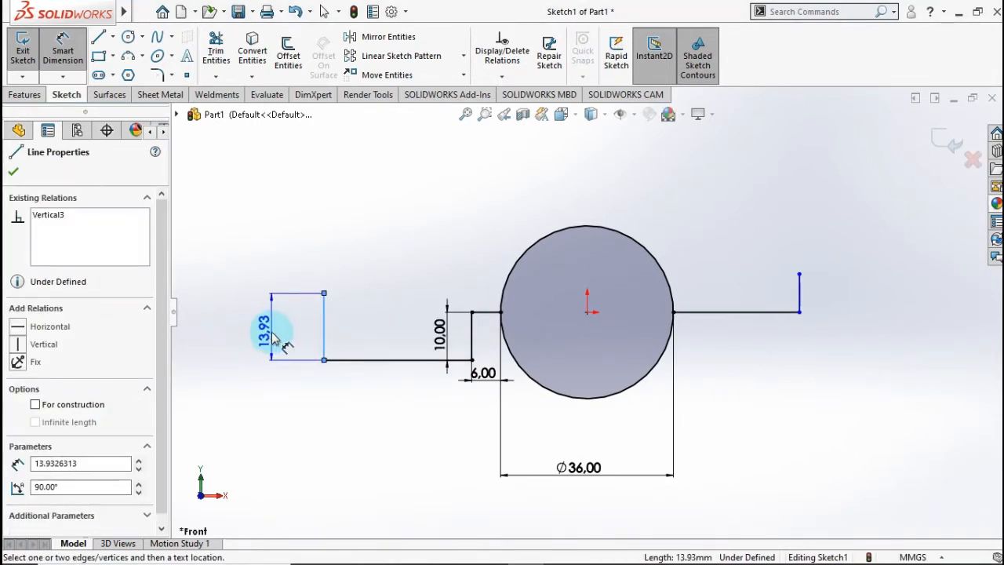
pyautogui.click(270, 336)
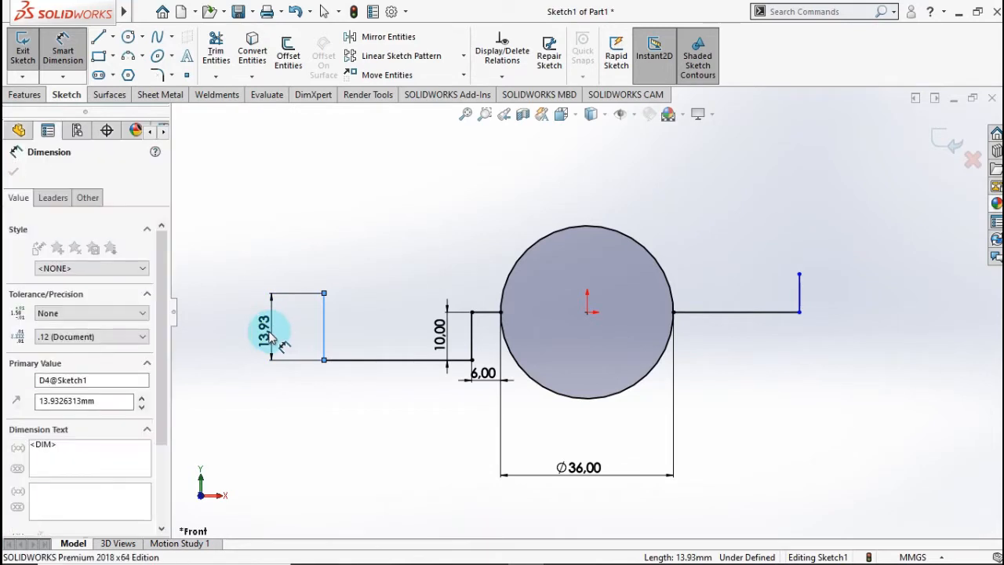
pyautogui.write('20')
pyautogui.click(209, 327)
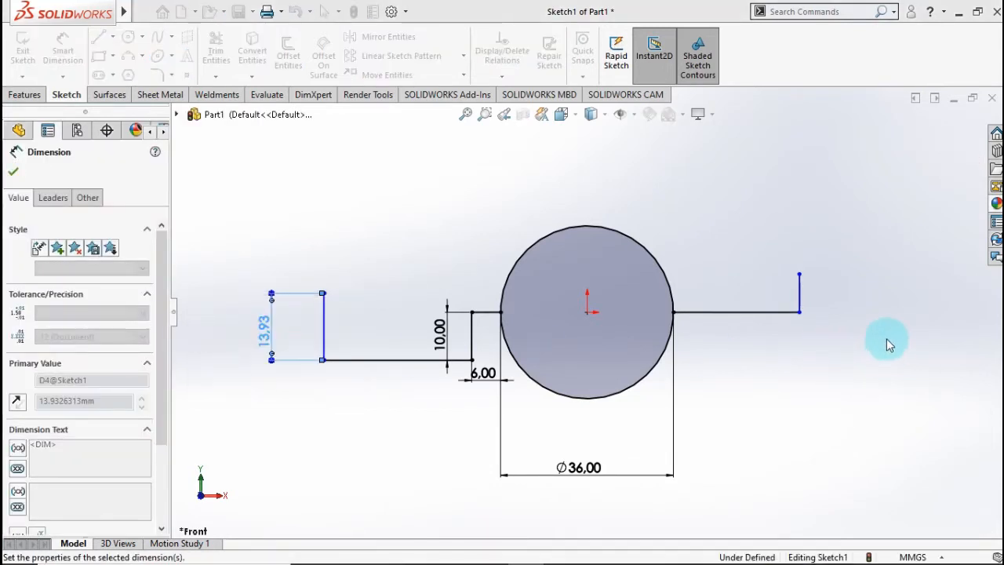
# Dimension the vertical line at the profile's right end as 10 mm
pyautogui.click(832, 304)
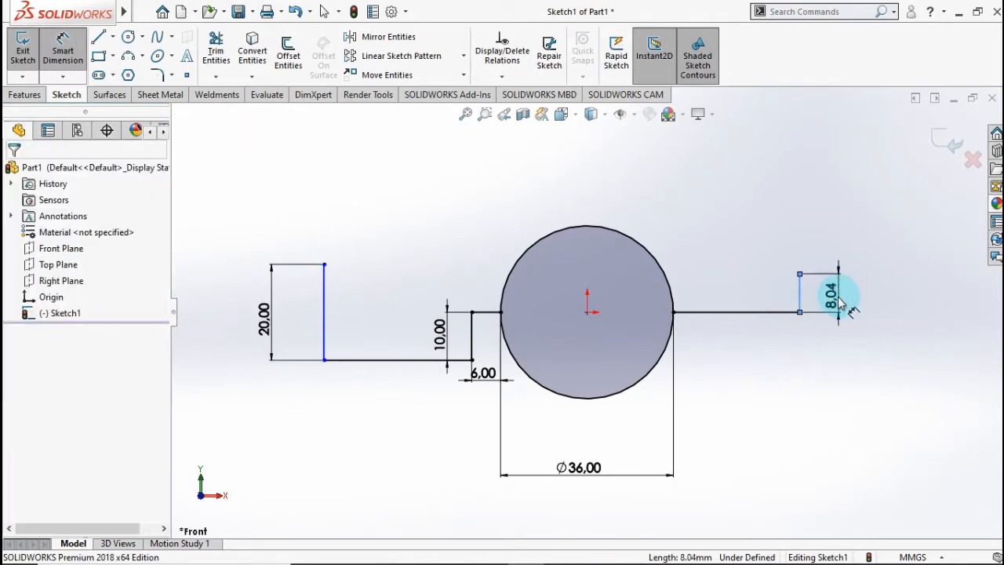
pyautogui.click(836, 304)
pyautogui.write('10')
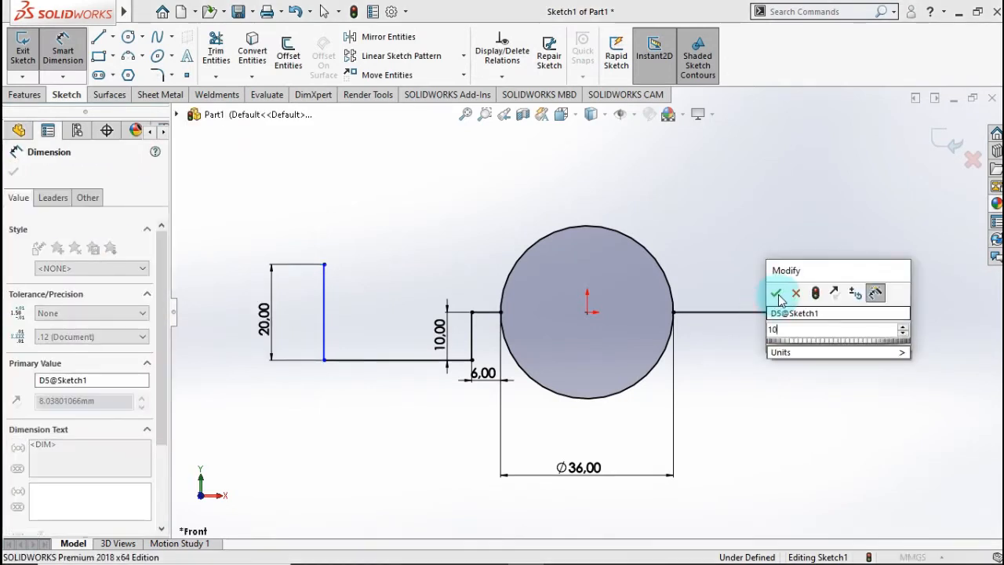
pyautogui.press('Return')
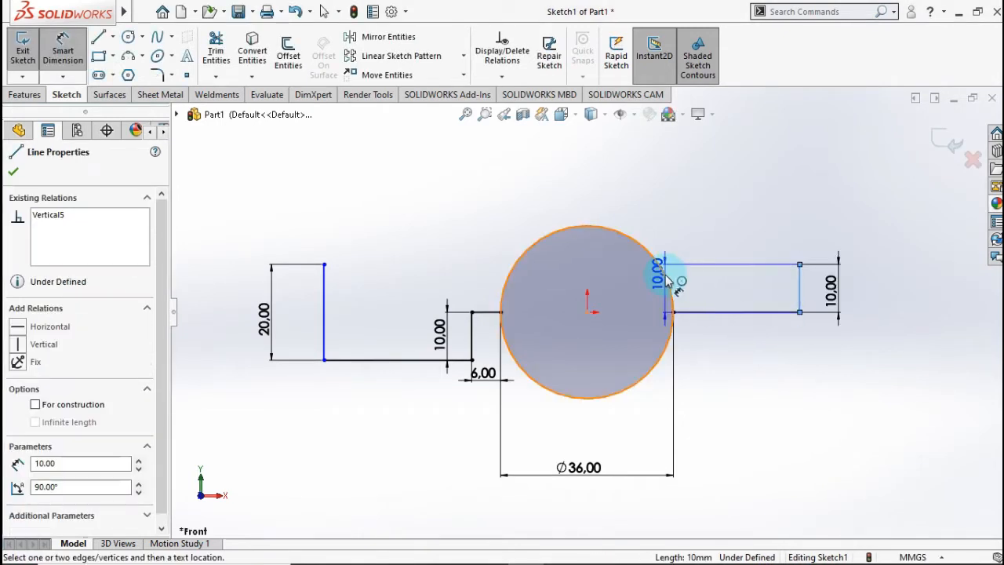
# Set the horizontal distance between the circle's centre and the right-end vertical line to 54 mm
pyautogui.click(666, 279)
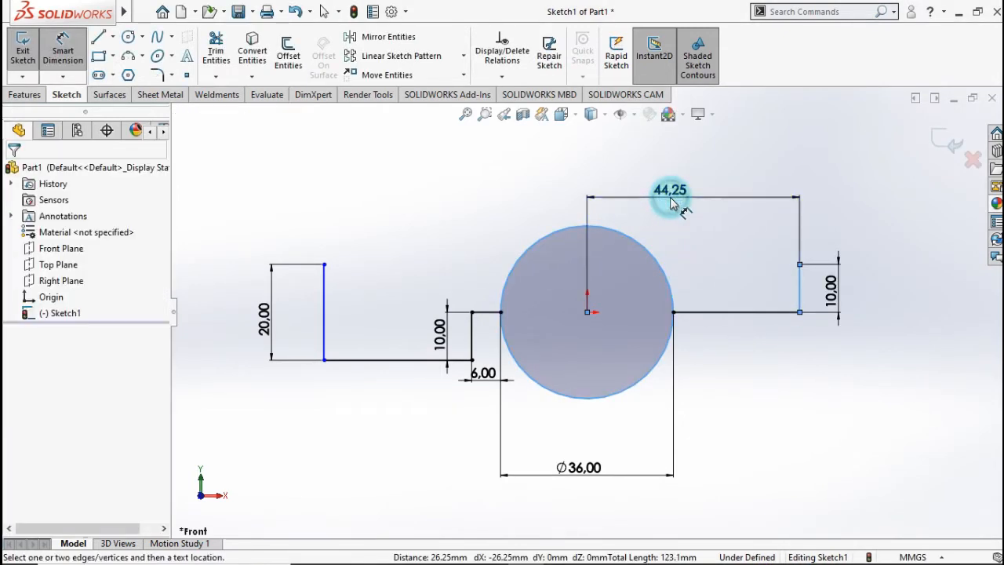
pyautogui.click(657, 222)
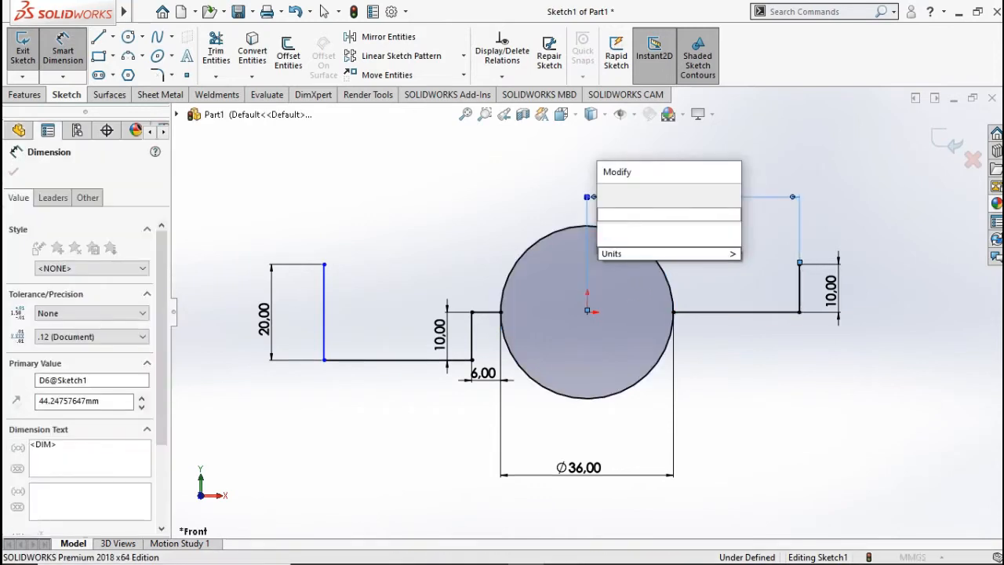
pyautogui.write('54')
pyautogui.click(624, 305)
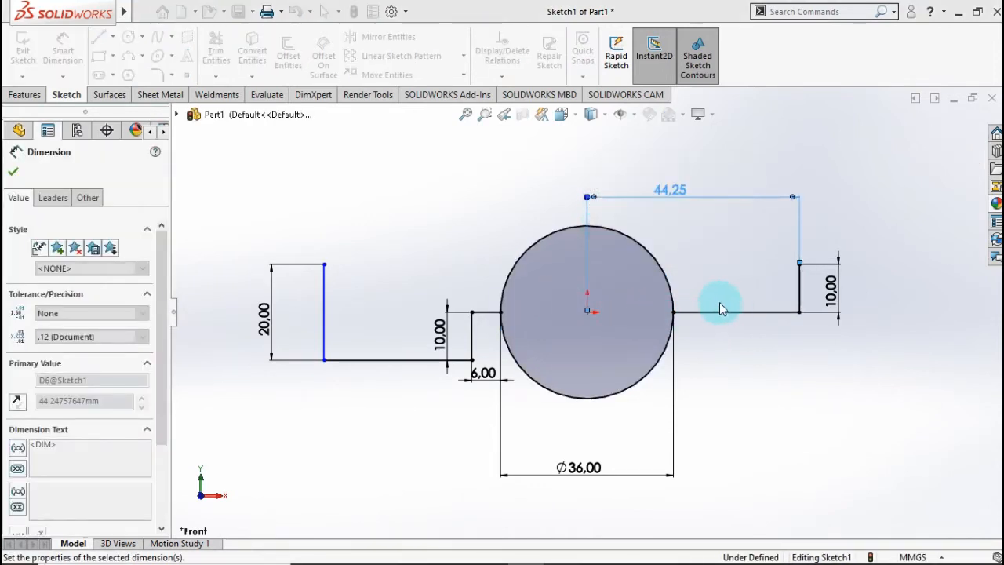
# Set the overall horizontal distance between the profile's left-end and right-end vertical lines to 154 mm
pyautogui.click(845, 289)
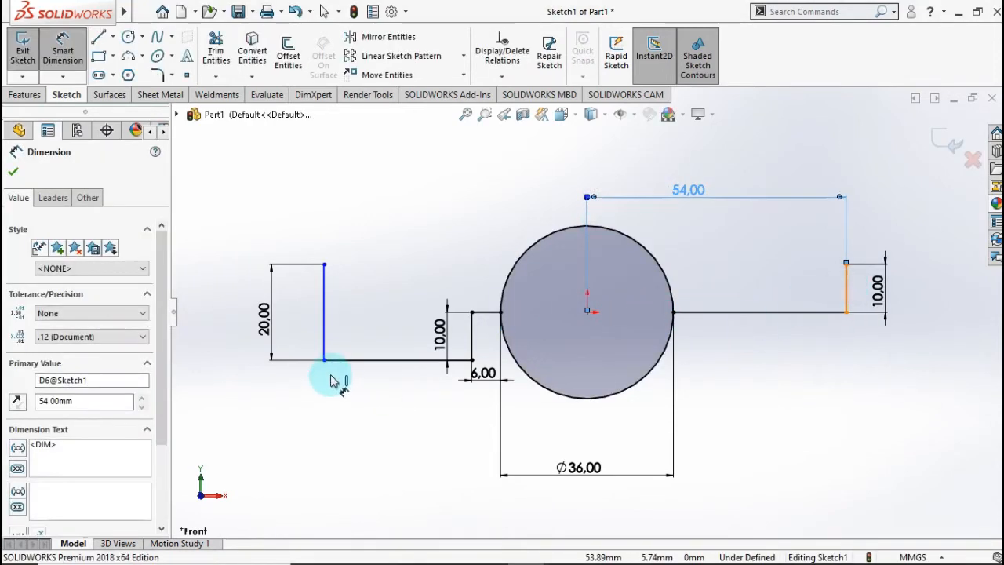
pyautogui.click(325, 331)
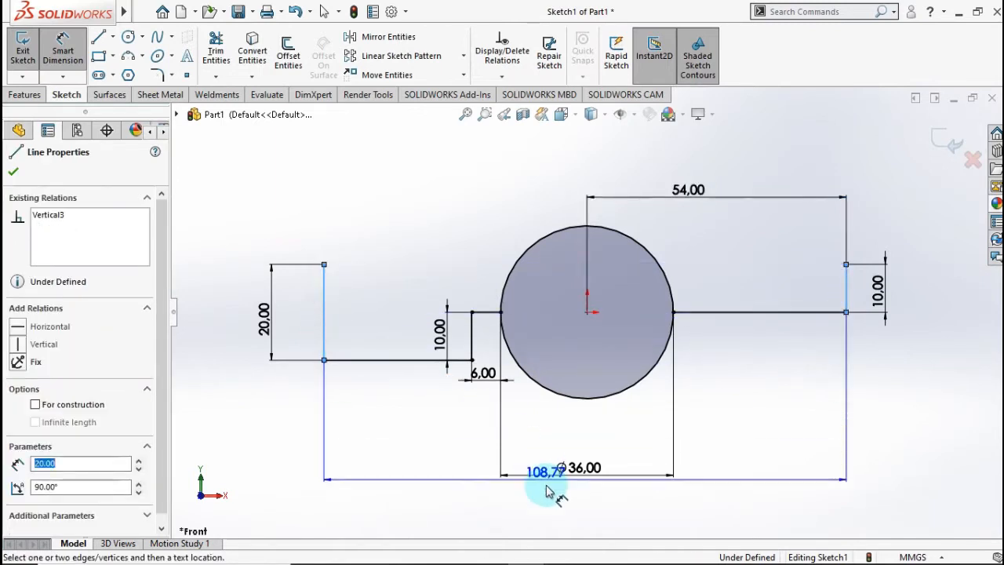
pyautogui.click(547, 524)
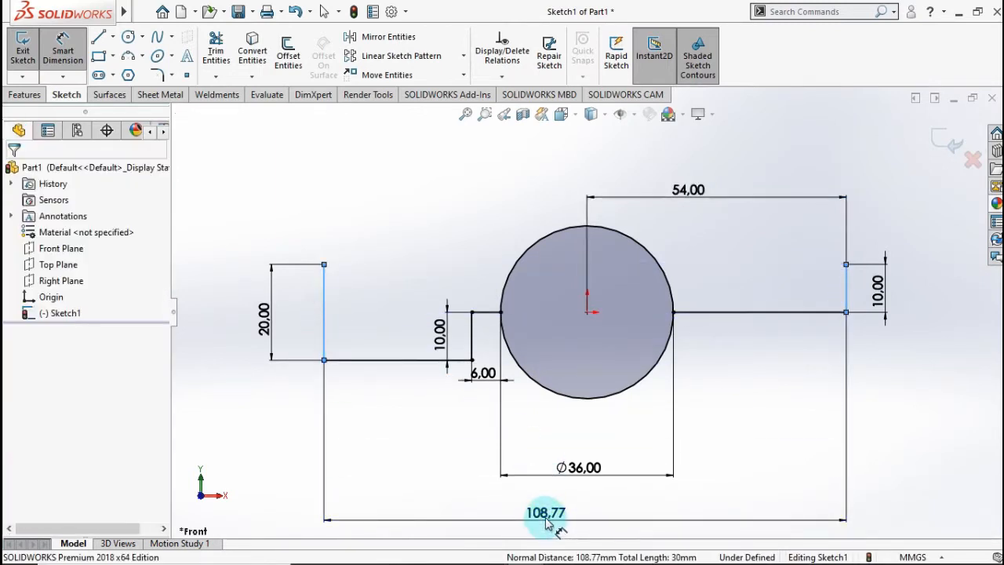
pyautogui.write('154')
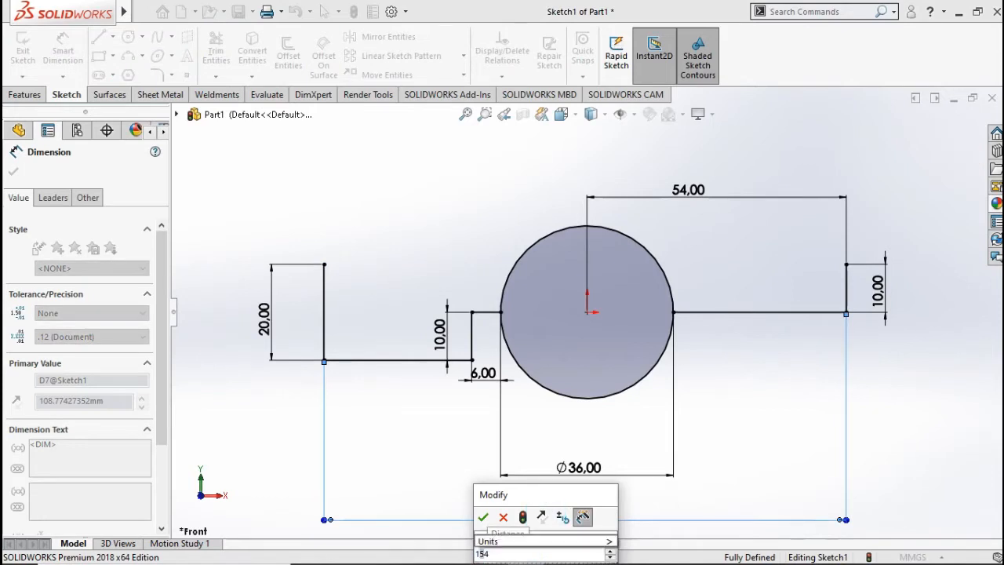
pyautogui.click(486, 511)
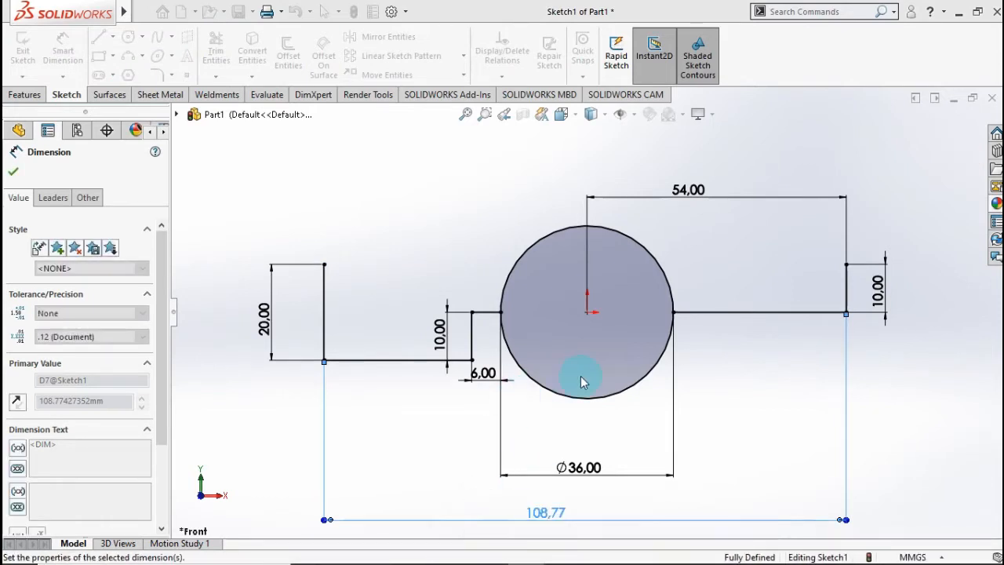
pyautogui.scroll(2, 584, 377)
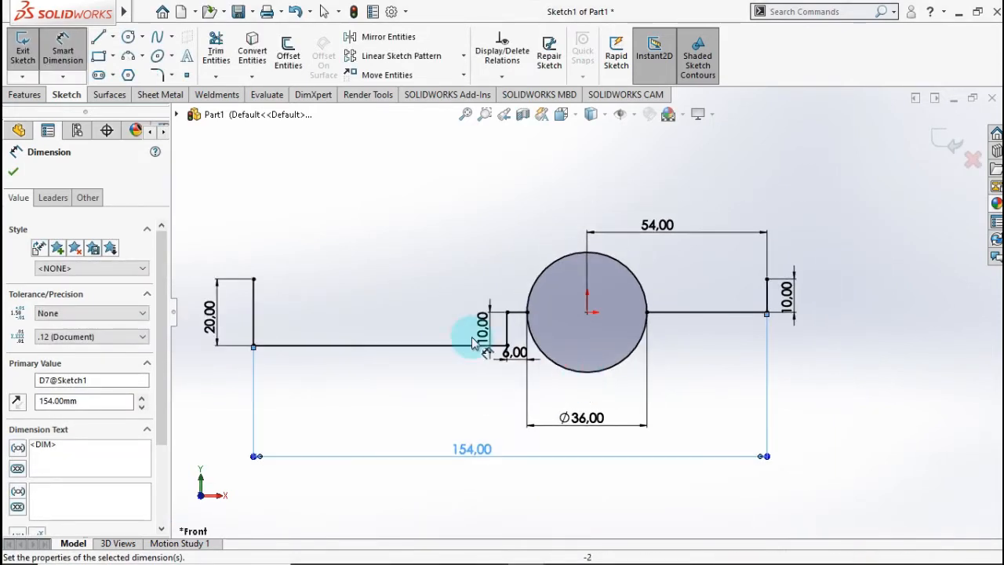
# Draw a larger circle about 53 mm in diameter, centred on the origin and concentric with the 36 mm circle
pyautogui.click(129, 41)
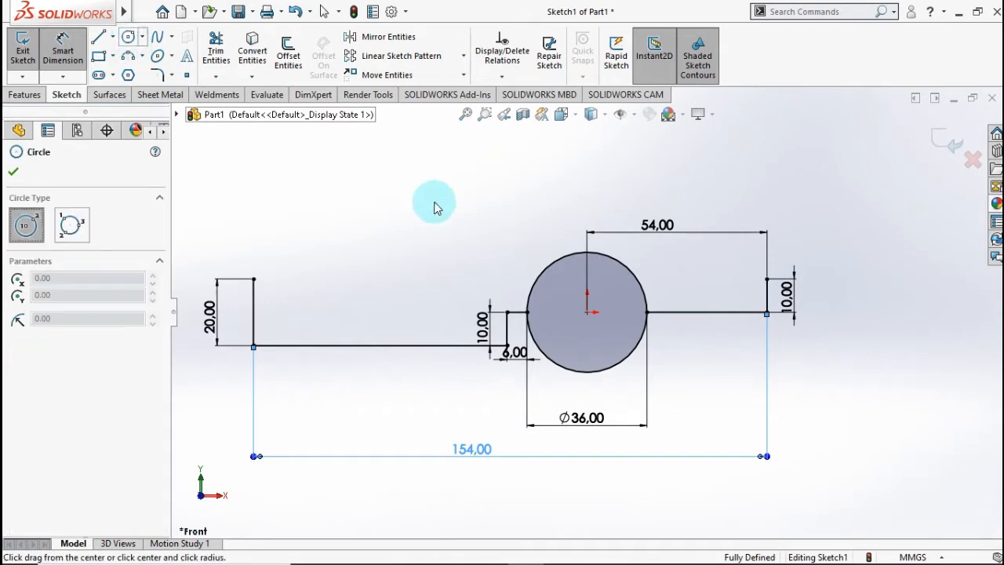
pyautogui.click(586, 312)
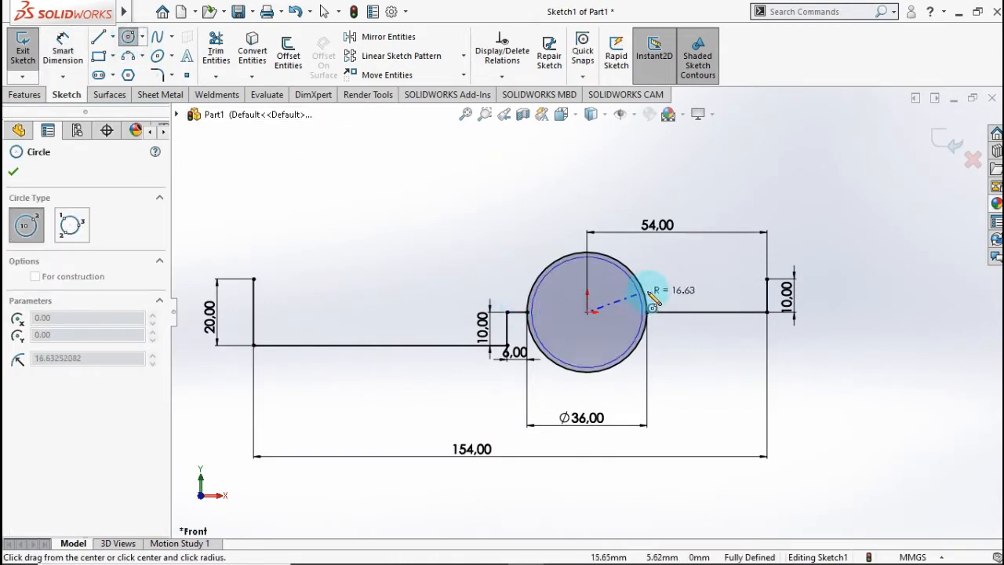
pyautogui.click(668, 283)
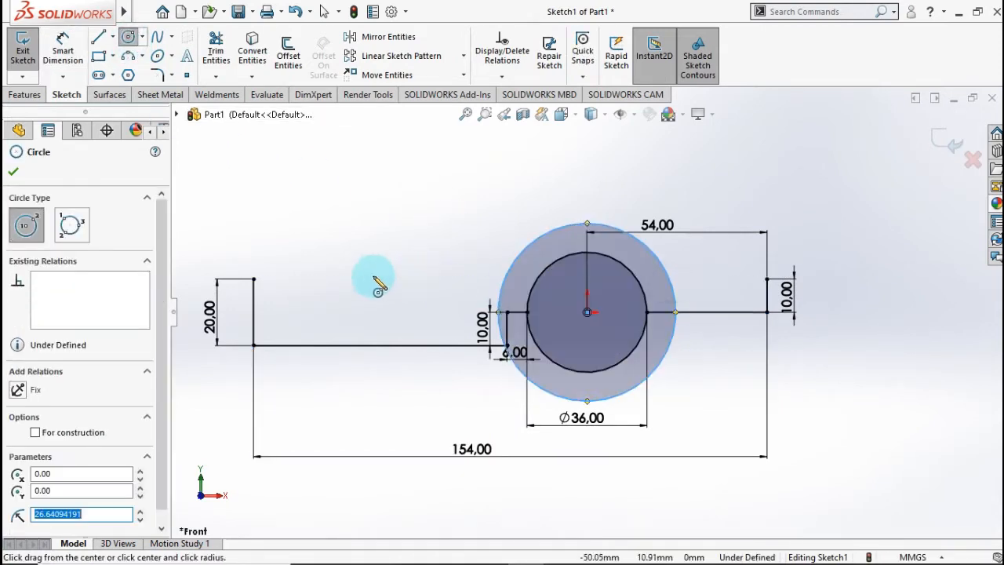
# Set the outer concentric circle's diameter to 56 mm
pyautogui.click(63, 48)
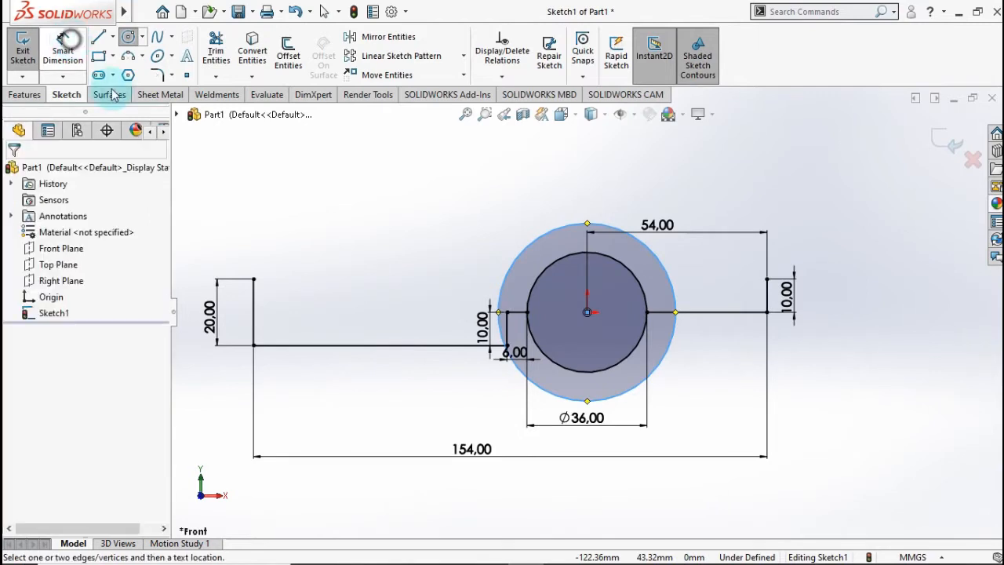
pyautogui.click(667, 361)
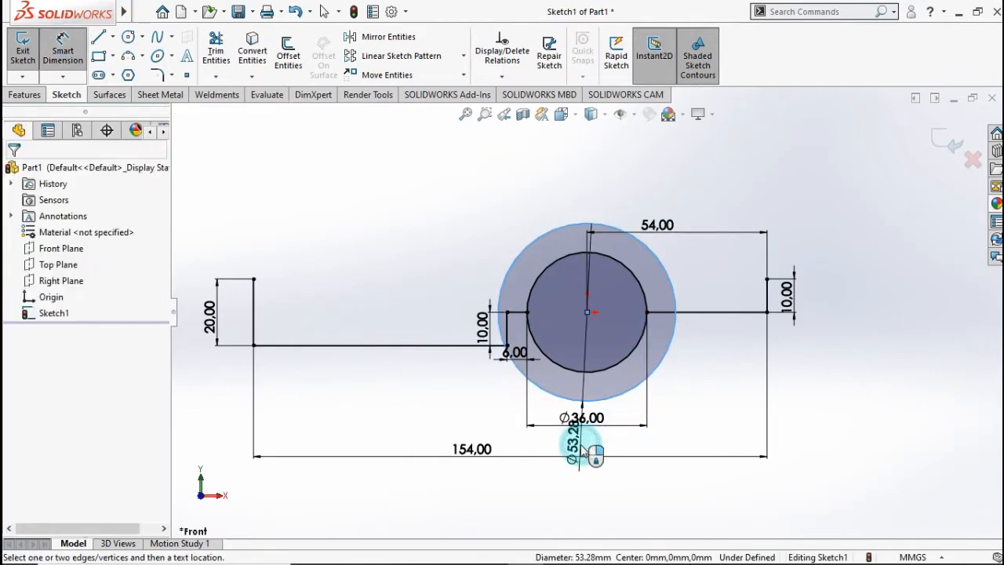
pyautogui.click(583, 451)
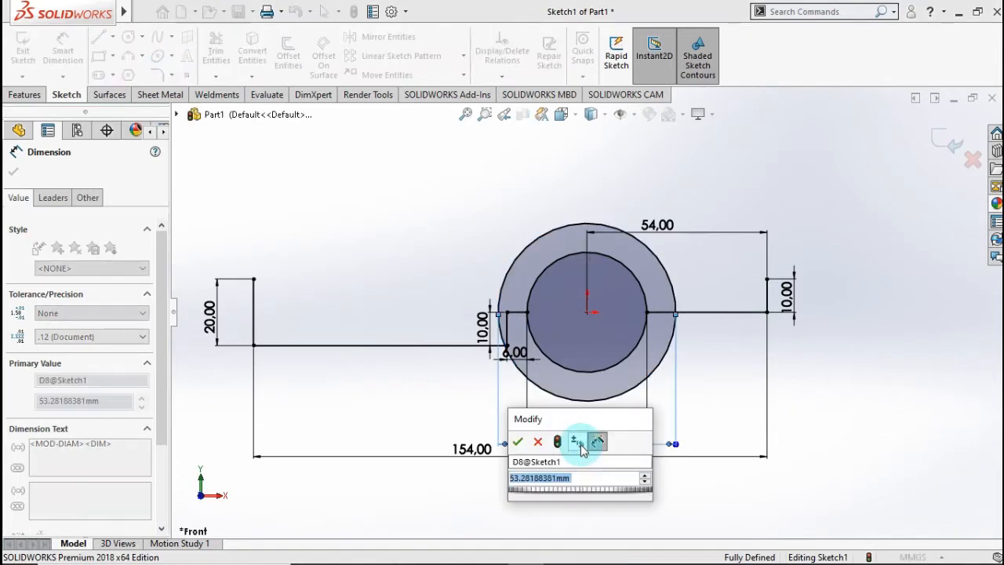
pyautogui.click(518, 442)
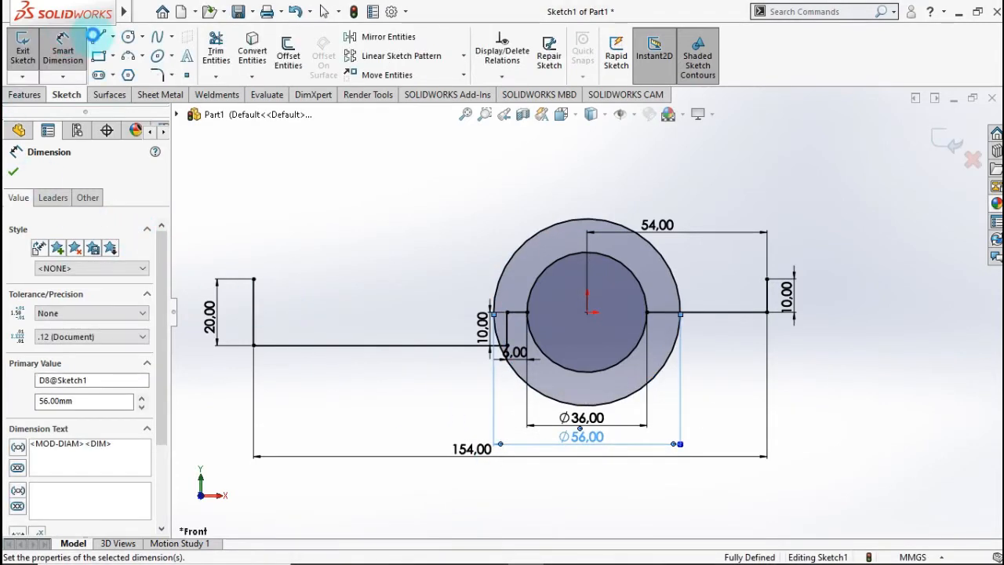
# Draw lines from the upper ends of the left and right outer vertical lines to the 56 mm circle, making the right one horizontal
pyautogui.click(254, 279)
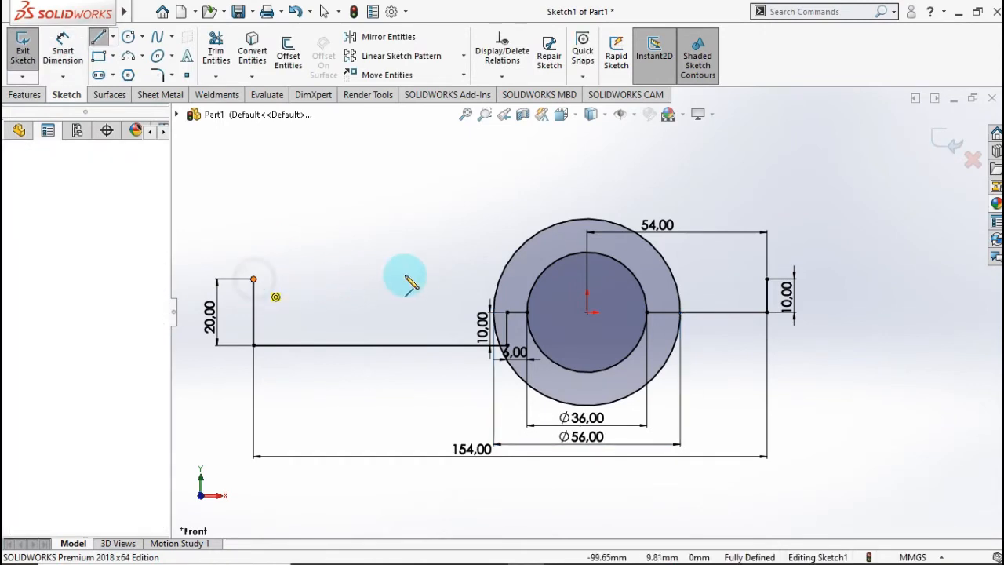
pyautogui.click(501, 275)
pyautogui.doubleClick(456, 259)
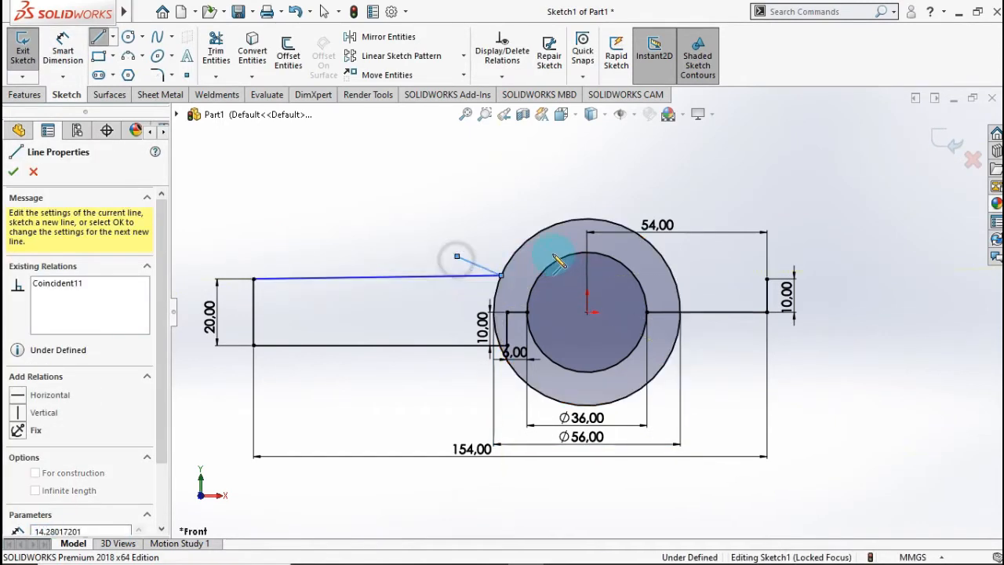
pyautogui.click(766, 279)
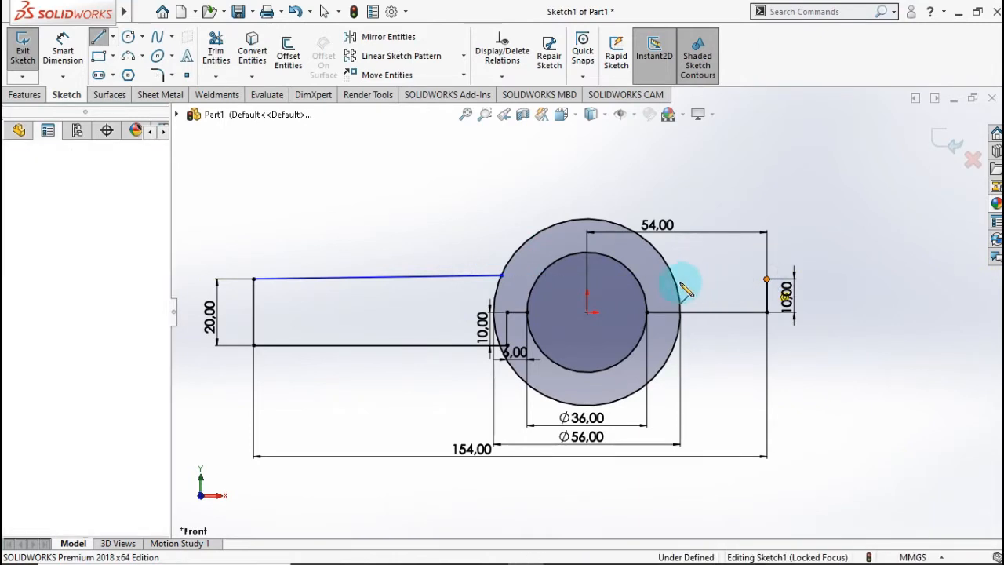
pyautogui.click(676, 279)
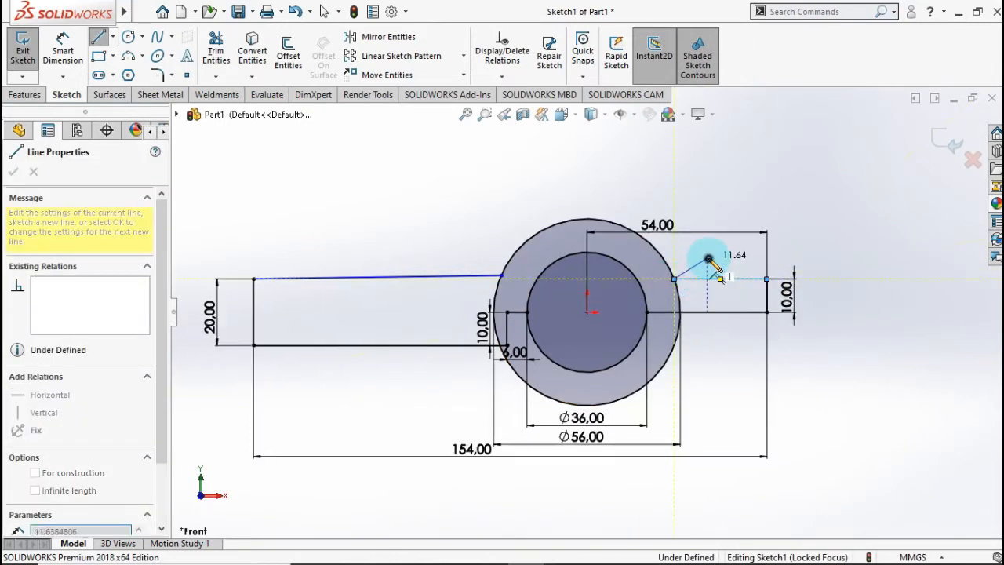
pyautogui.doubleClick(460, 258)
pyautogui.press('Escape')
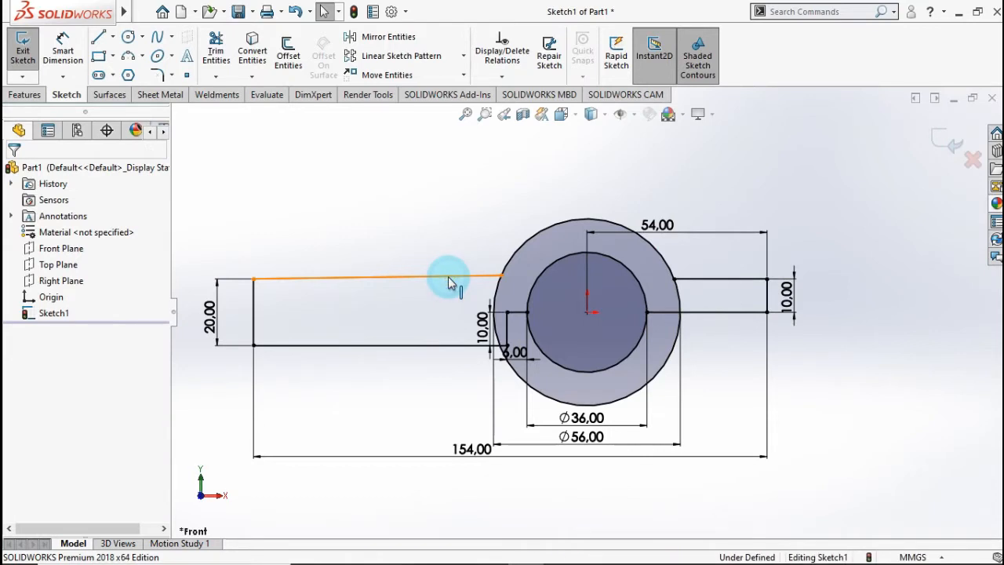
# Apply a Horizontal relation to the slanted upper line of the profile's left arm
pyautogui.click(449, 278)
pyautogui.rightClick(448, 279)
pyautogui.click(464, 223)
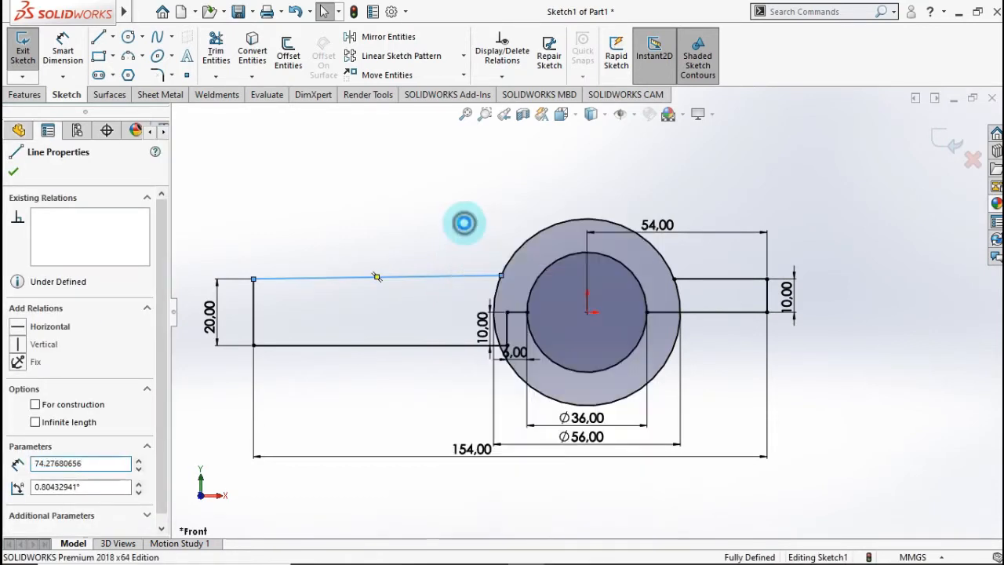
pyautogui.click(399, 237)
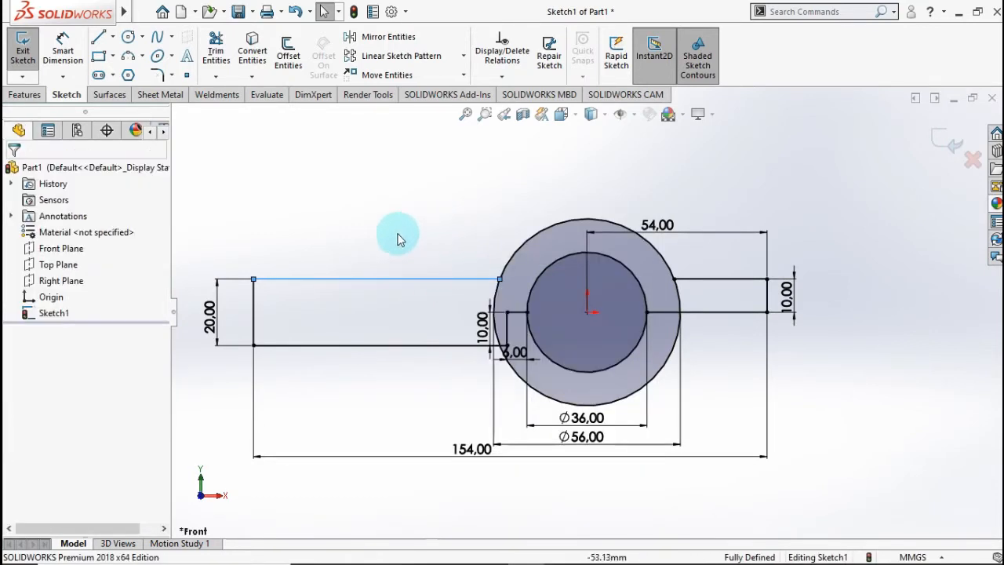
# Trim the circle segments inside and below the arms to leave one closed profile with a half-ring arch
pyautogui.click(215, 55)
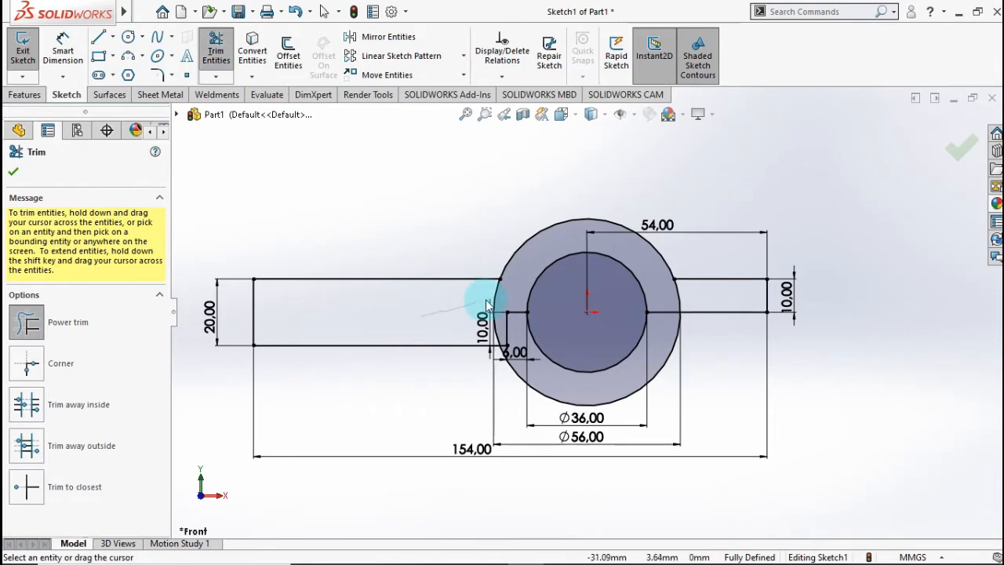
pyautogui.moveTo(495, 304); pyautogui.dragTo(507, 305)
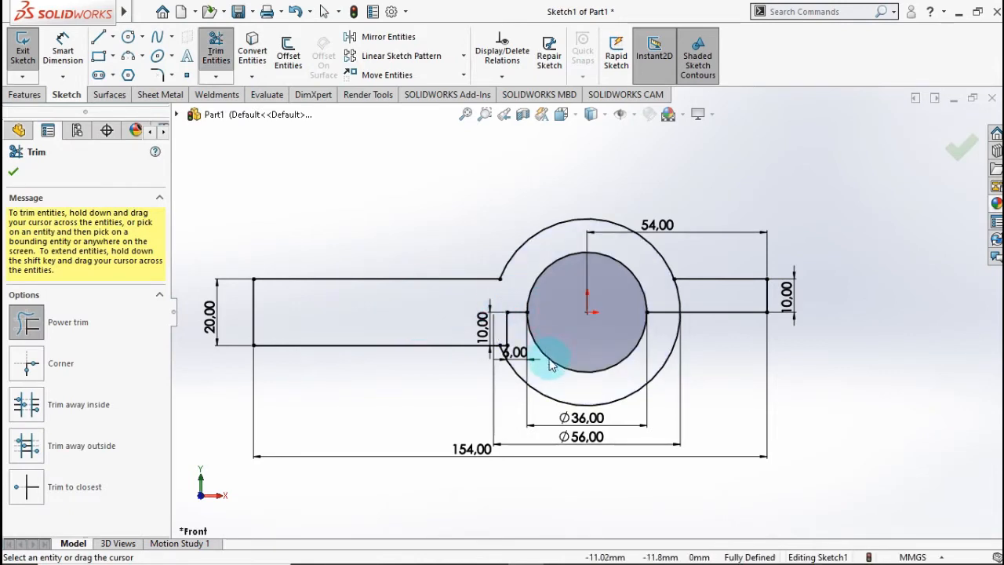
pyautogui.moveTo(549, 392)
pyautogui.mouseDown()
pyautogui.moveTo(569, 343)
pyautogui.moveTo(704, 302)
pyautogui.moveTo(473, 225)
pyautogui.mouseUp()
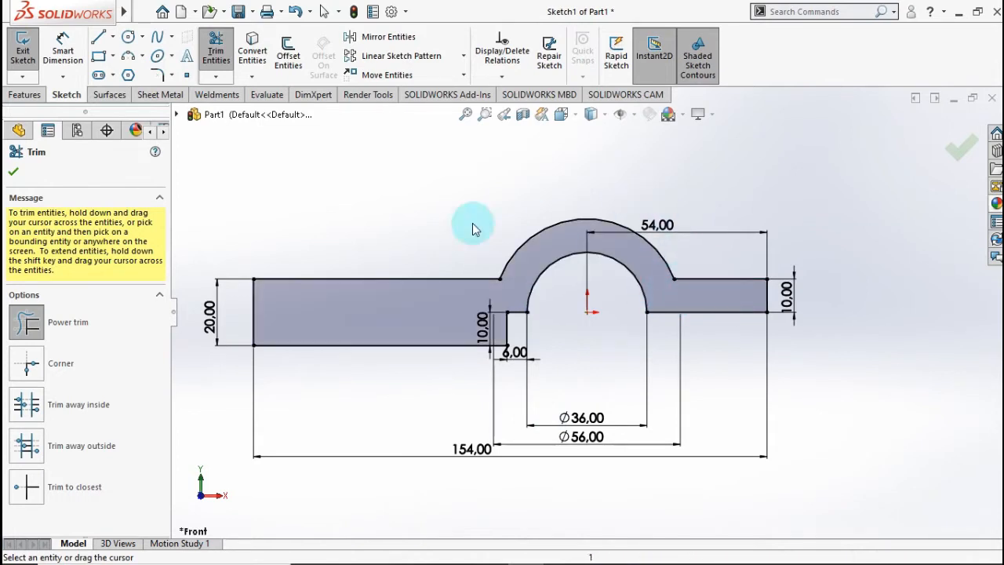
pyautogui.click(13, 172)
# Extrude the closed profile 72 mm using the Mid Plane end condition
pyautogui.click(24, 95)
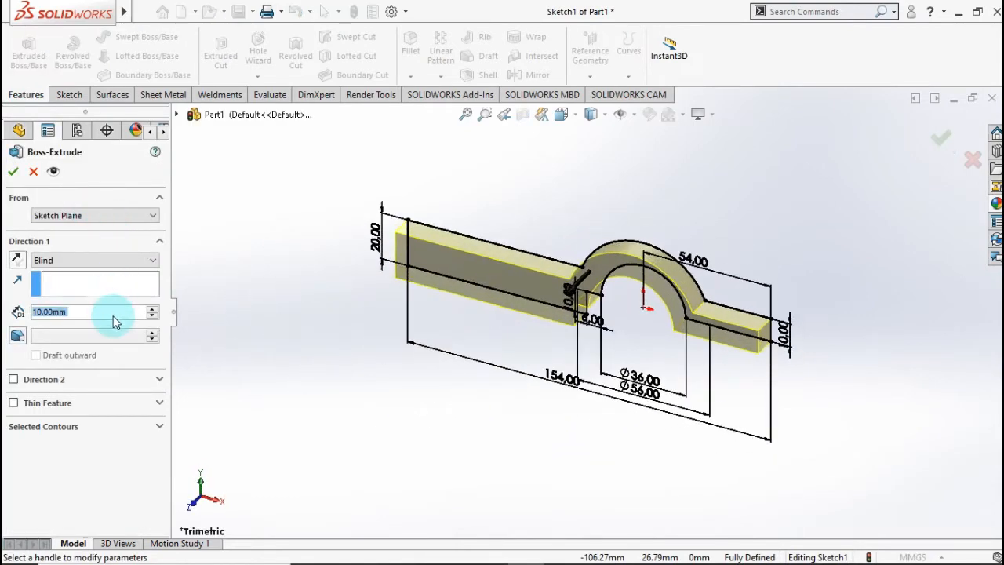
pyautogui.write('72')
pyautogui.press('Return')
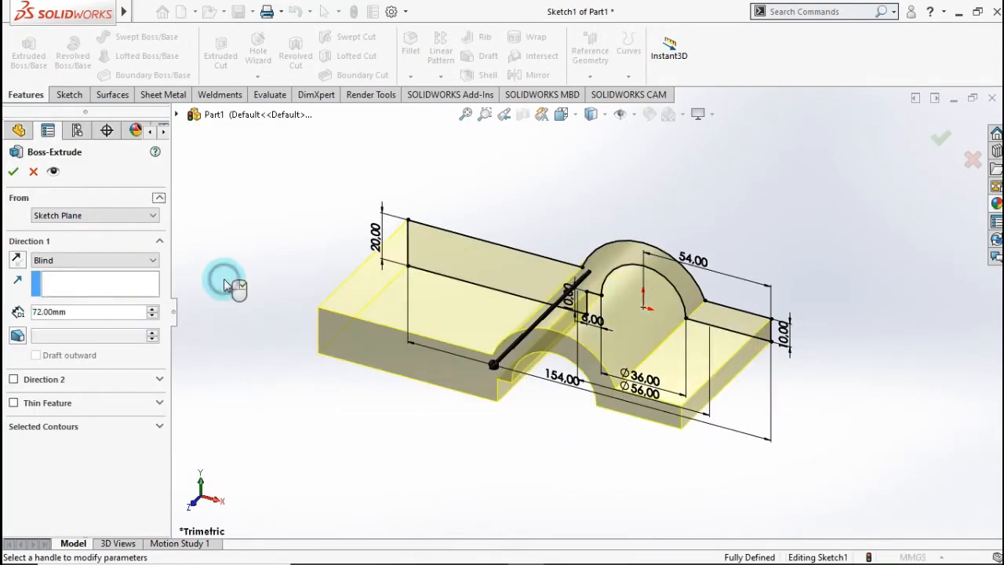
pyautogui.click(96, 259)
pyautogui.click(92, 320)
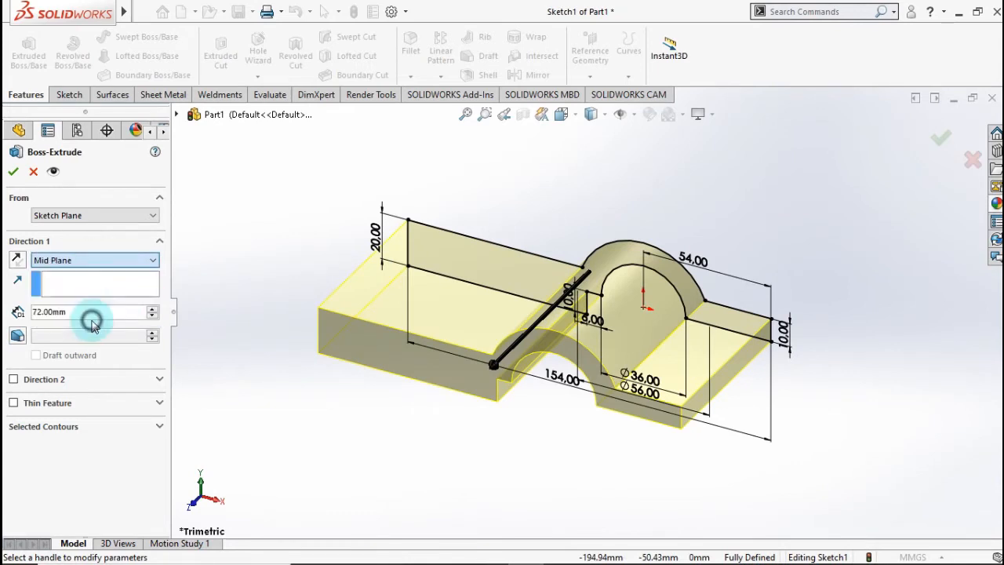
pyautogui.click(222, 267)
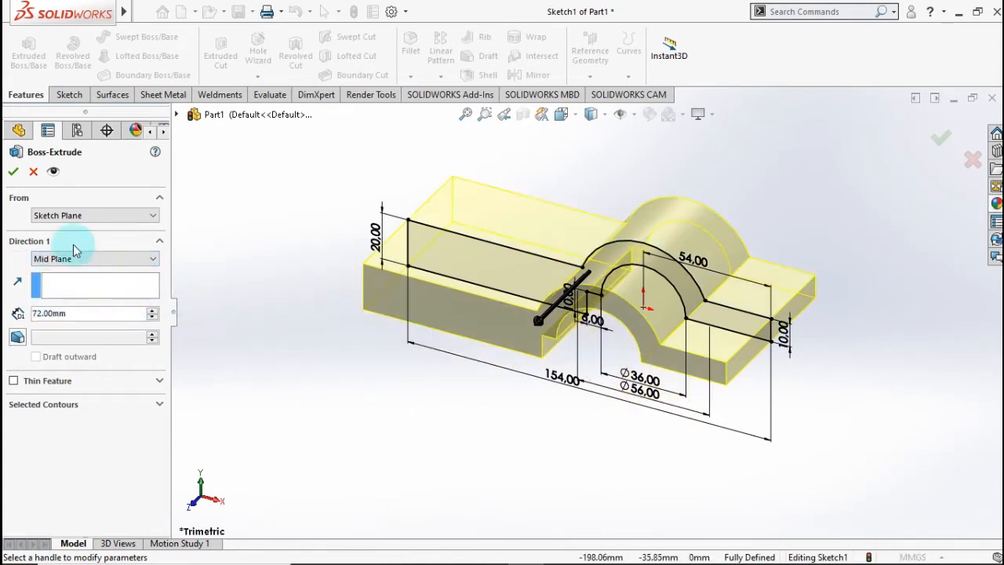
pyautogui.click(13, 171)
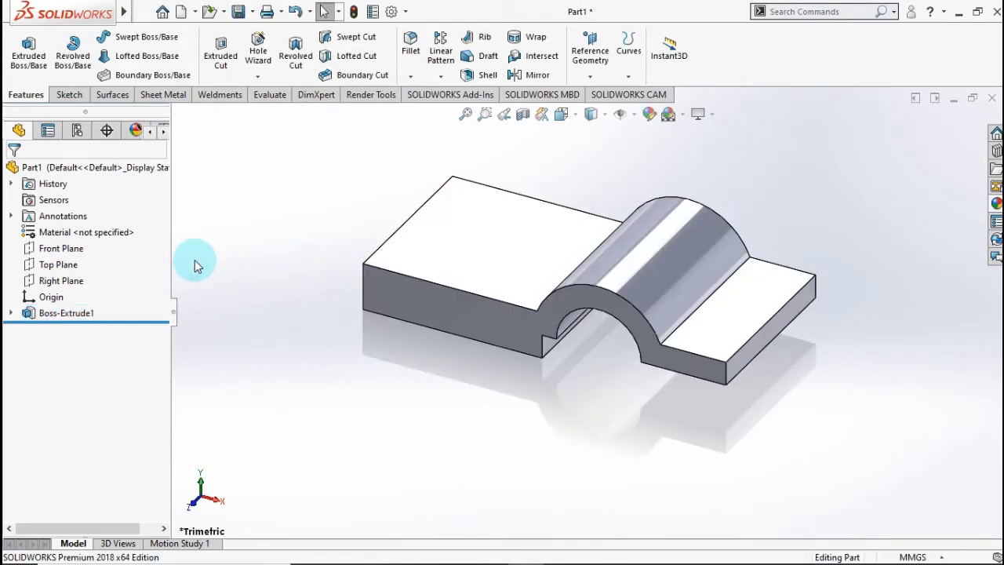
# Start a new sketch on the Front Plane
pyautogui.moveTo(244, 328); pyautogui.dragTo(189, 311, button='middle')
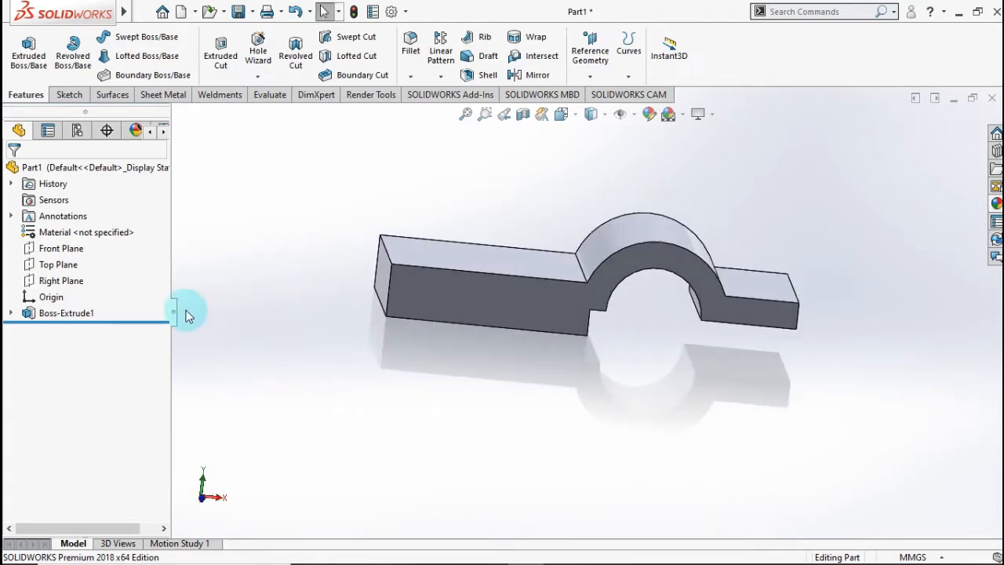
pyautogui.click(78, 248)
pyautogui.click(91, 223)
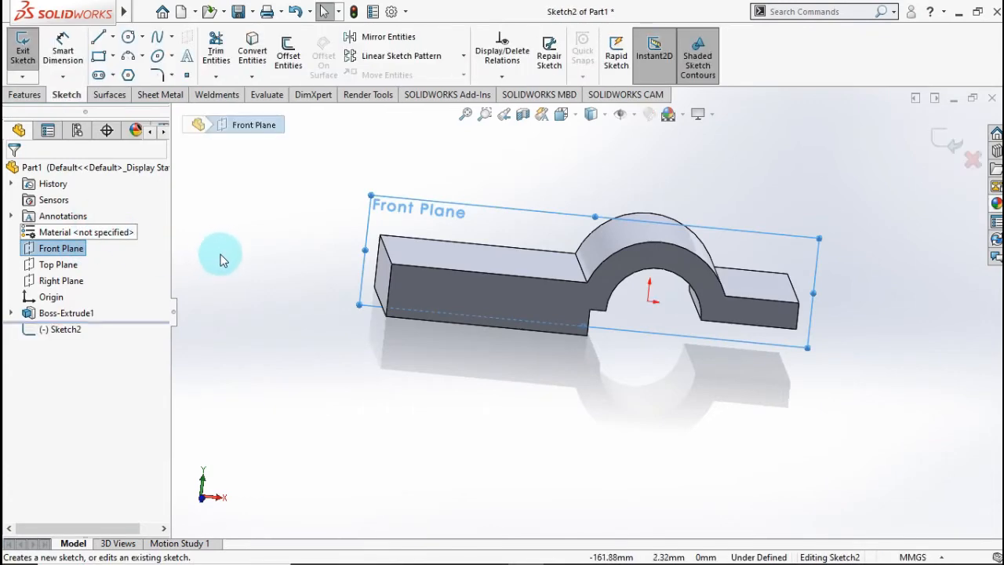
pyautogui.hotkey('ctrl', '7')
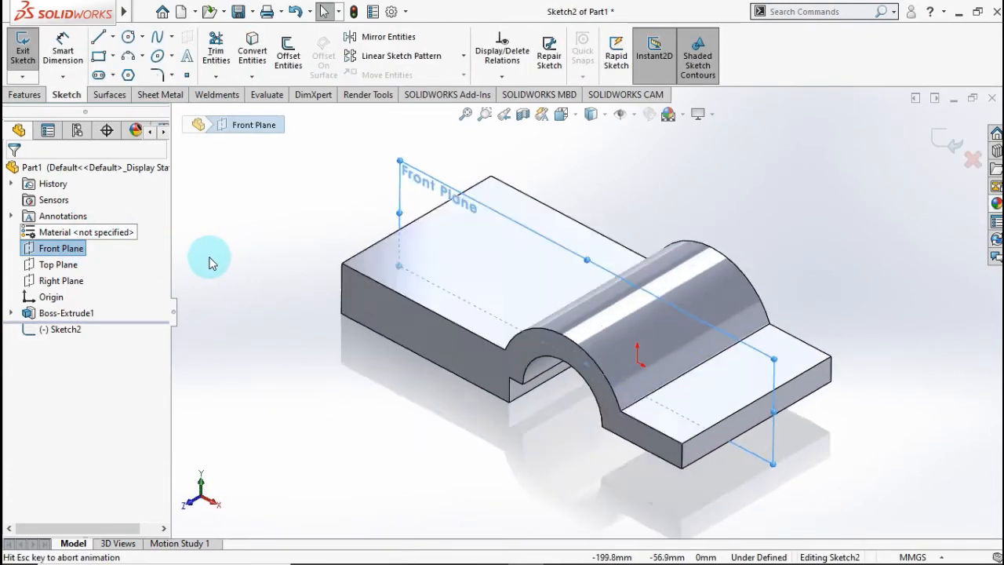
pyautogui.click(291, 209)
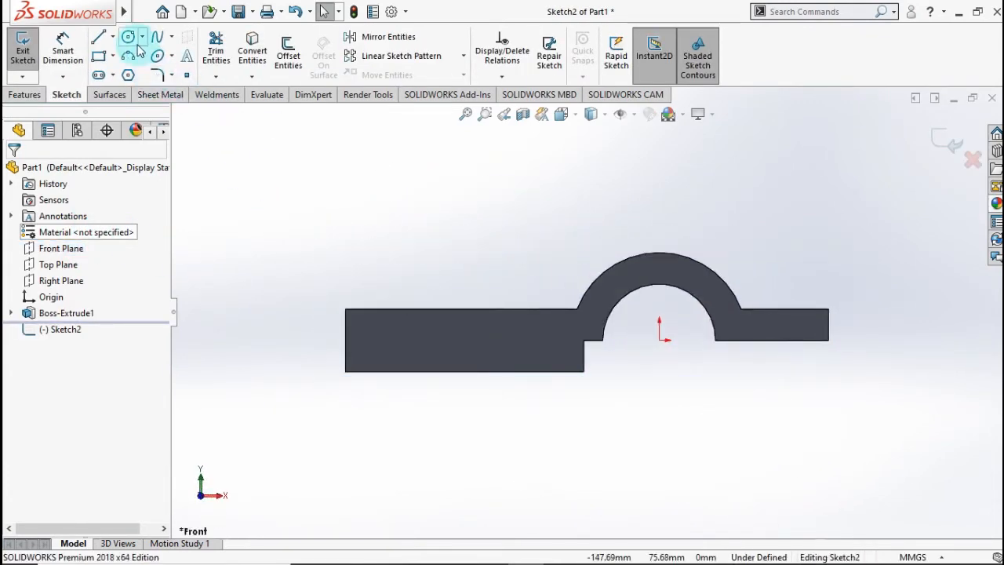
# Draw a circle about 26 mm in diameter above the left arm of the extruded body
pyautogui.click(132, 38)
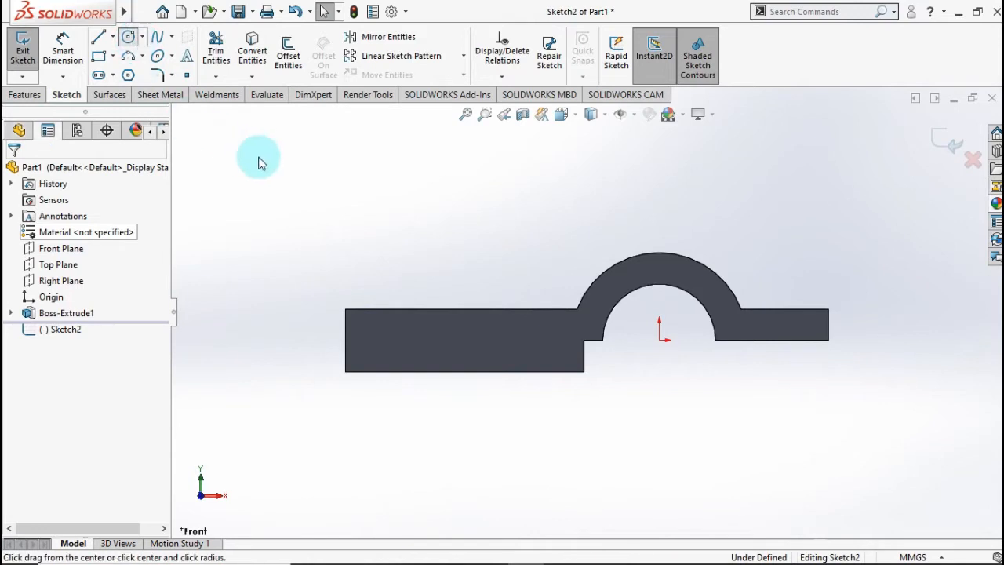
pyautogui.click(402, 164)
pyautogui.click(435, 188)
pyautogui.scroll(3, 511, 187)
pyautogui.scroll(-2, 514, 169)
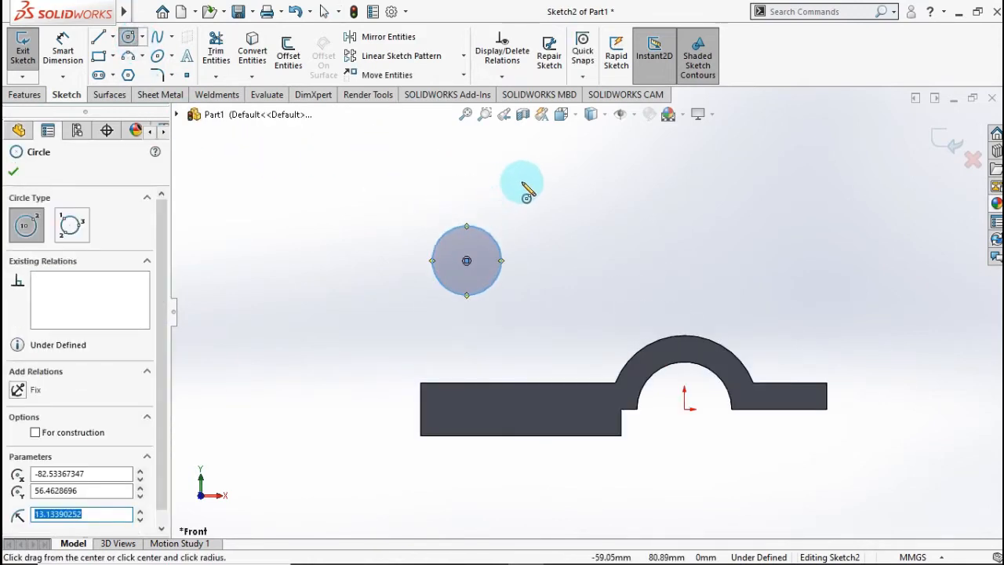
# Dimension the circle's centre 82 mm vertically from the bottom edge of the body's left arm
pyautogui.click(63, 49)
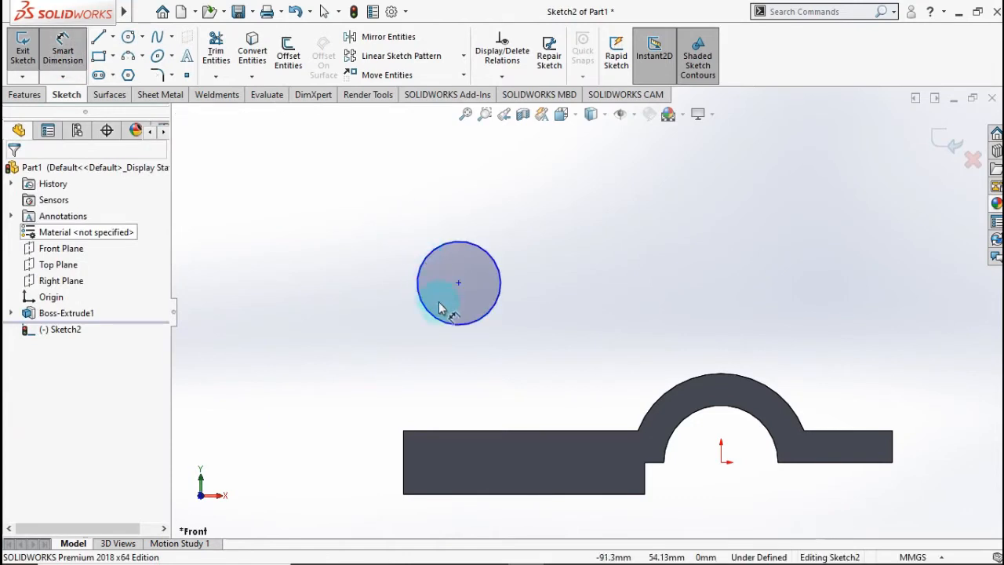
pyautogui.click(441, 326)
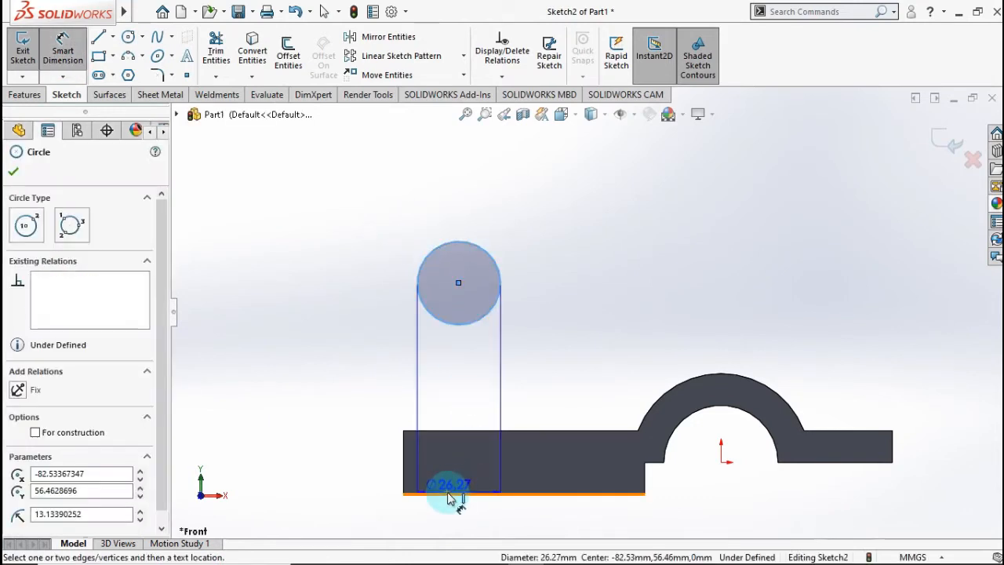
pyautogui.click(449, 496)
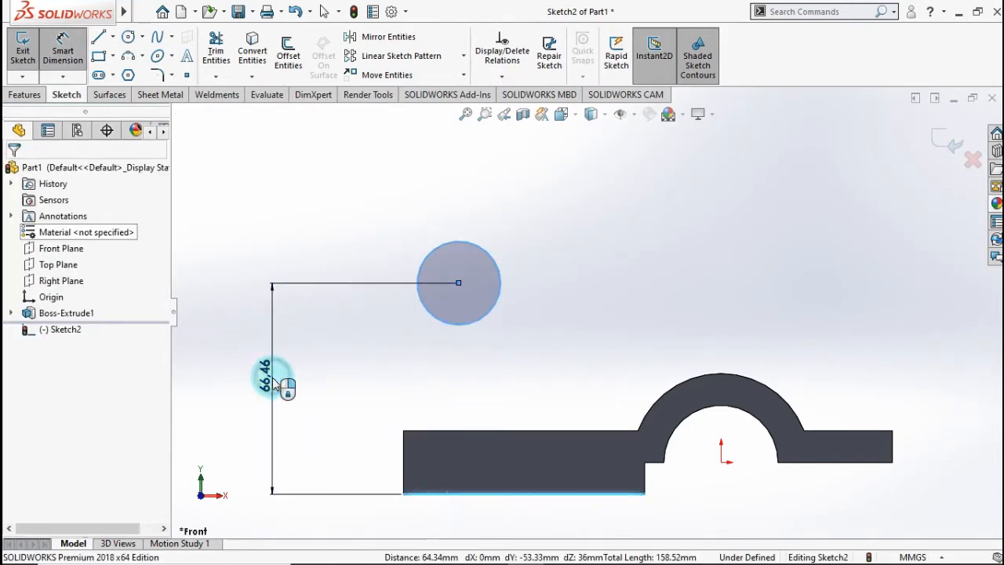
pyautogui.click(288, 377)
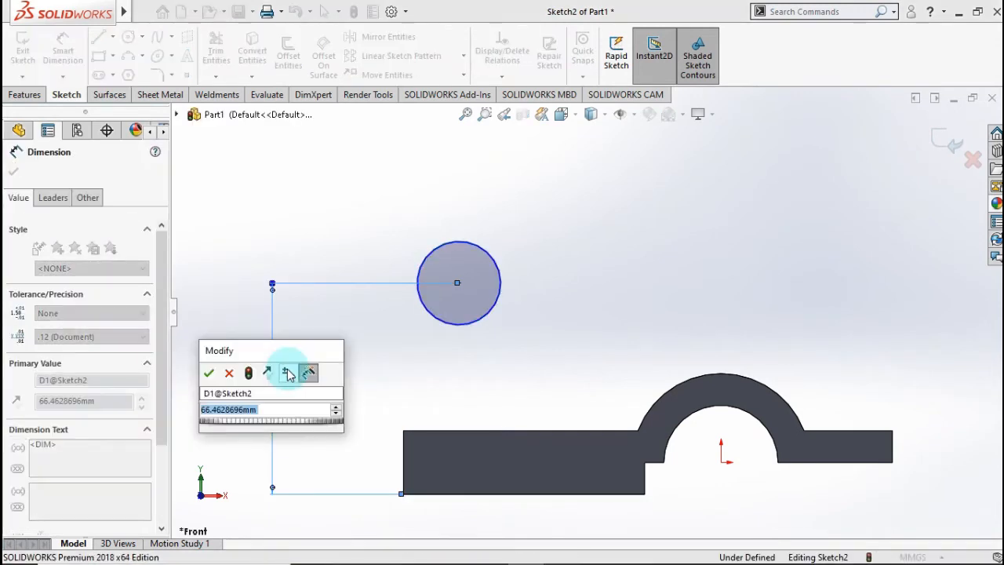
pyautogui.write('82')
pyautogui.press('Return')
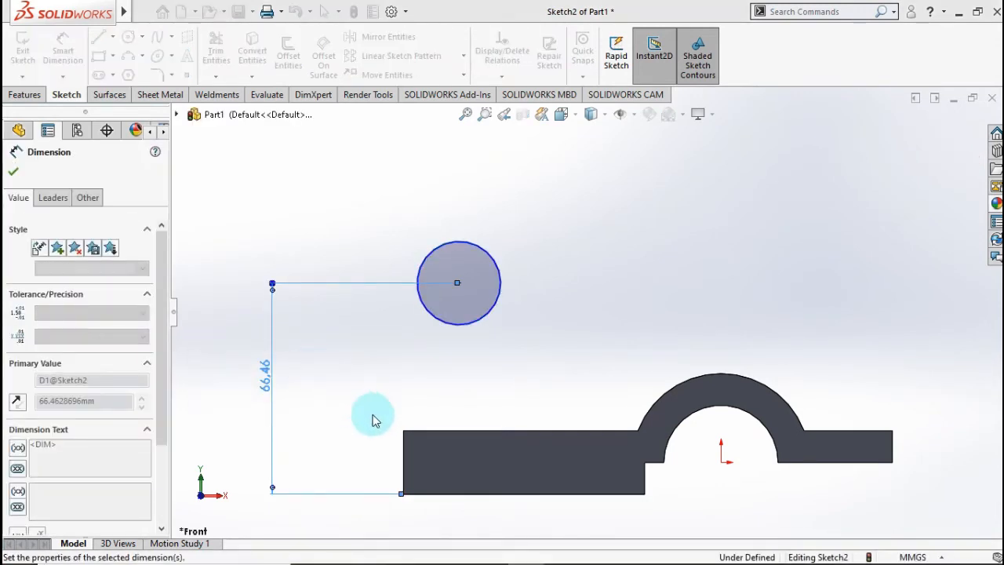
# Dimension the circle's centre 36 mm horizontally from the left end edge of the body
pyautogui.click(402, 474)
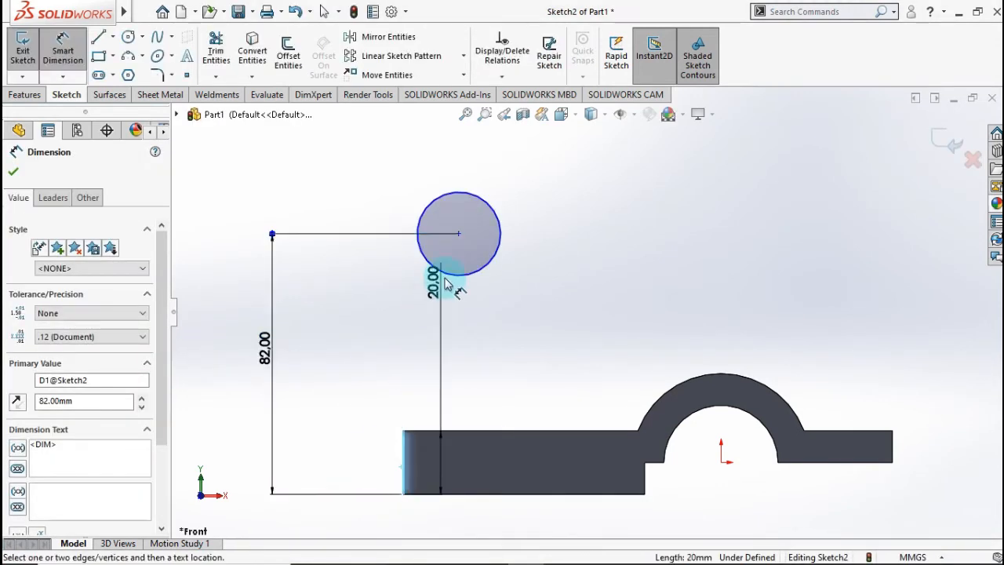
pyautogui.click(409, 224)
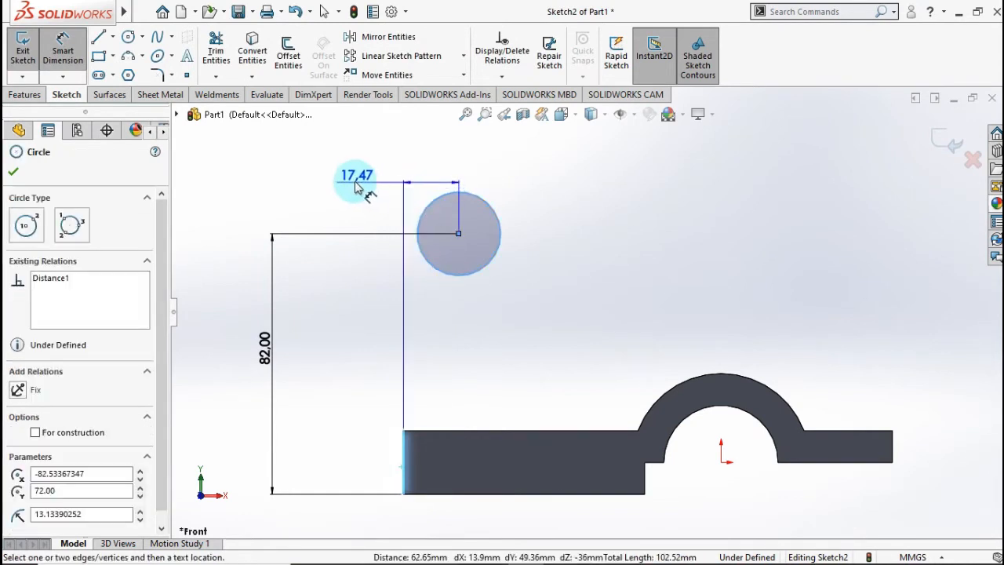
pyautogui.click(353, 185)
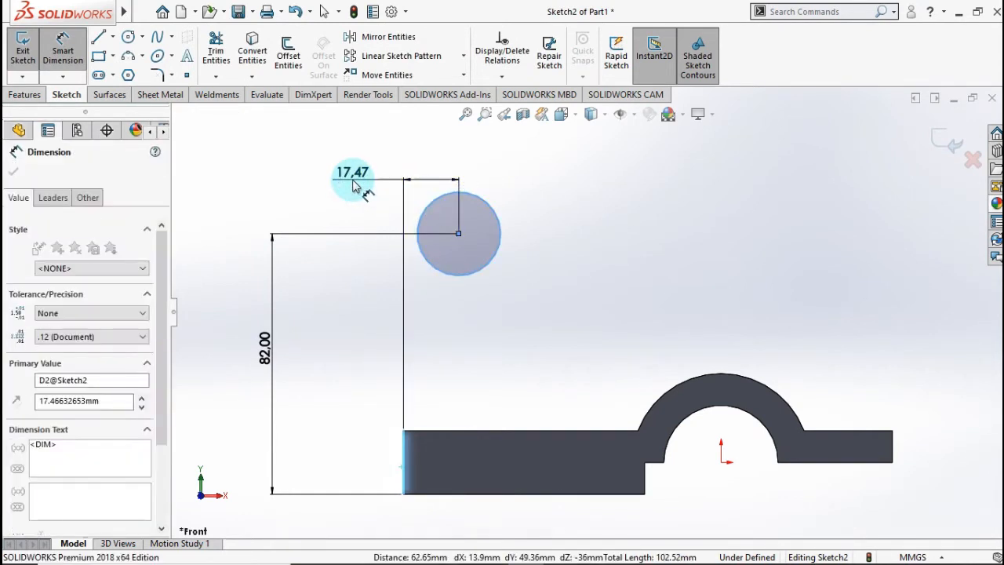
pyautogui.write('36')
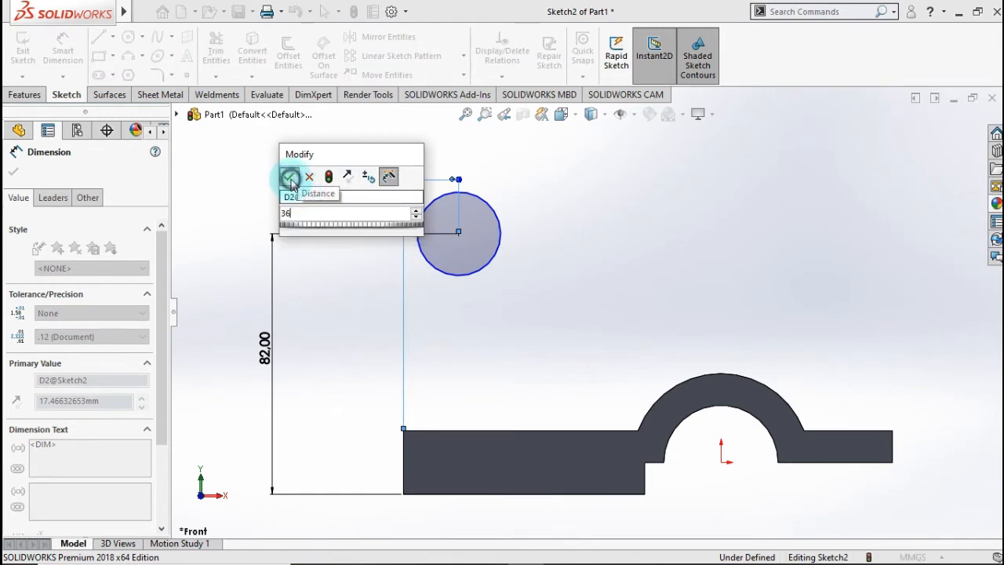
pyautogui.click(288, 177)
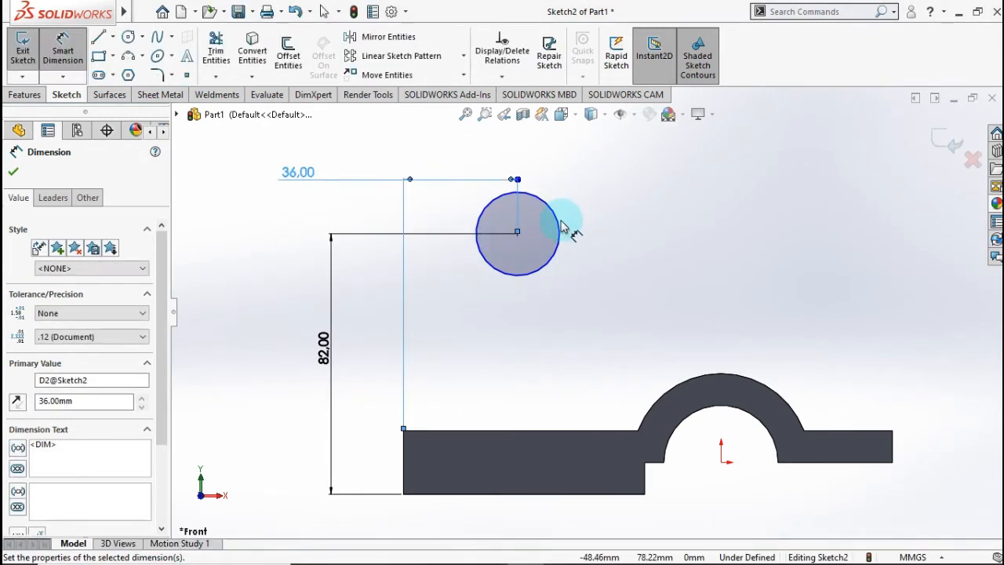
# Dimension the circle's diameter as 36 mm
pyautogui.click(571, 227)
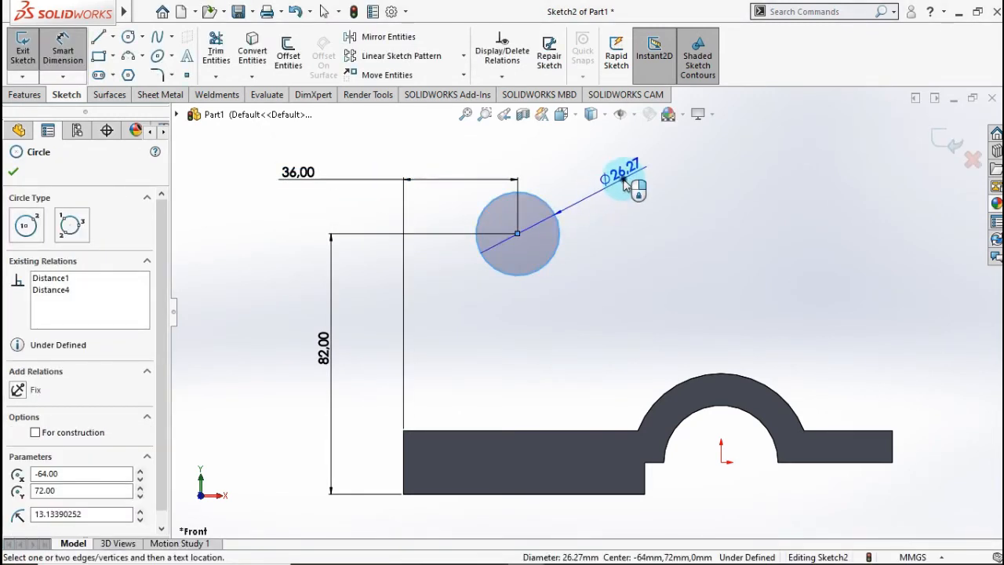
pyautogui.click(625, 183)
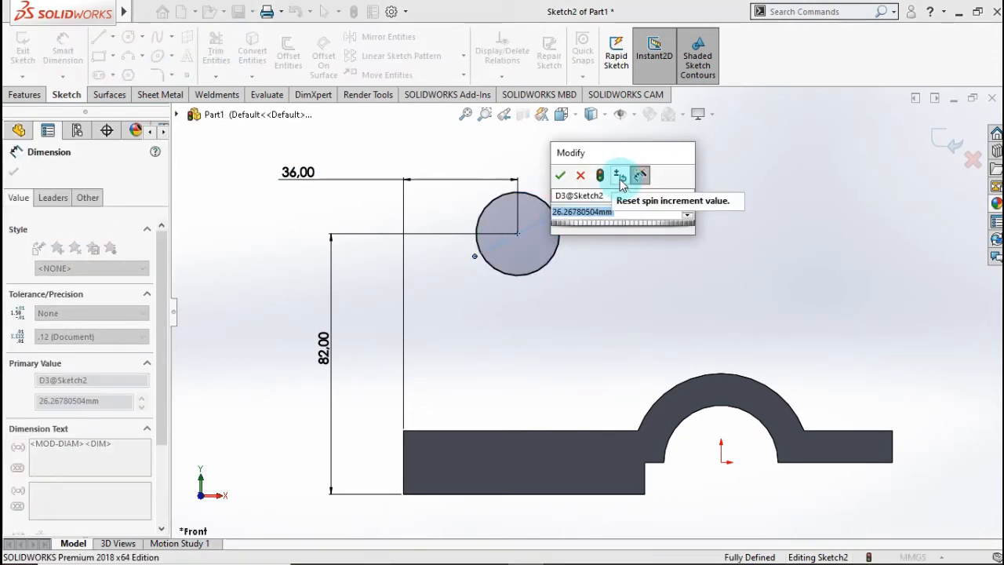
pyautogui.write('36')
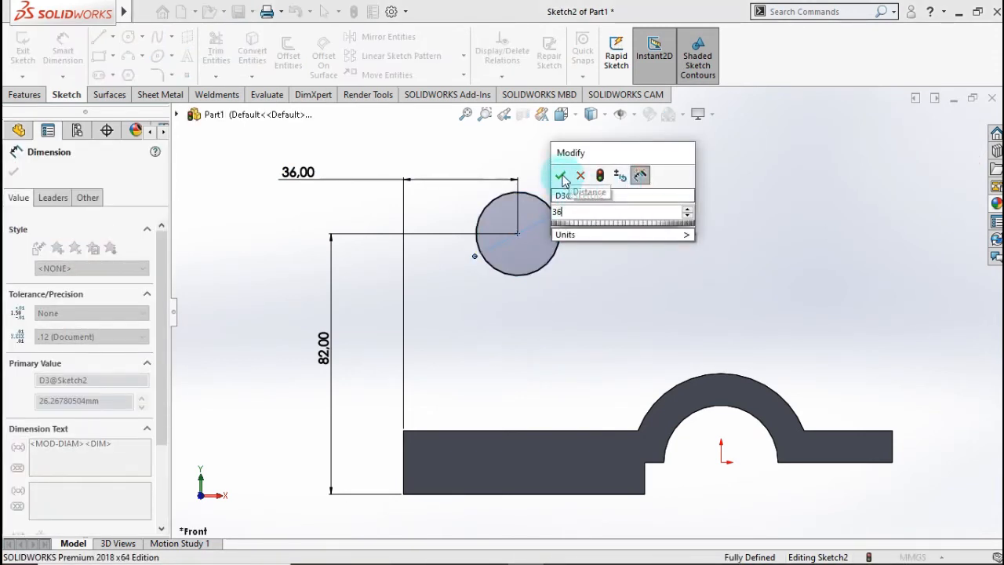
pyautogui.click(561, 178)
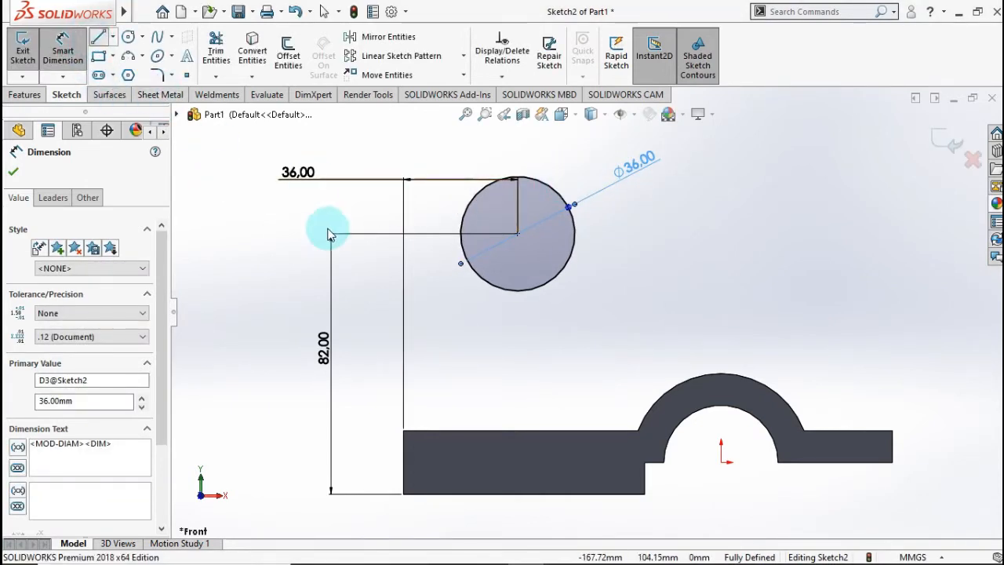
# Draw two lines: from the left arm's upper outer corner to the circle's left side, and from the circle's upper right to the arch's outer edge
pyautogui.press('l')
pyautogui.click(404, 431)
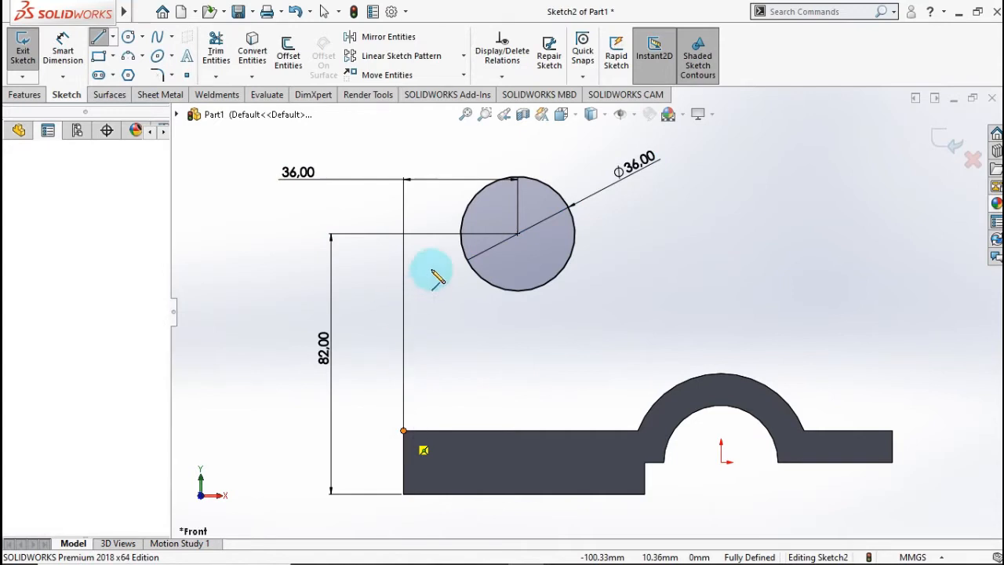
pyautogui.click(463, 213)
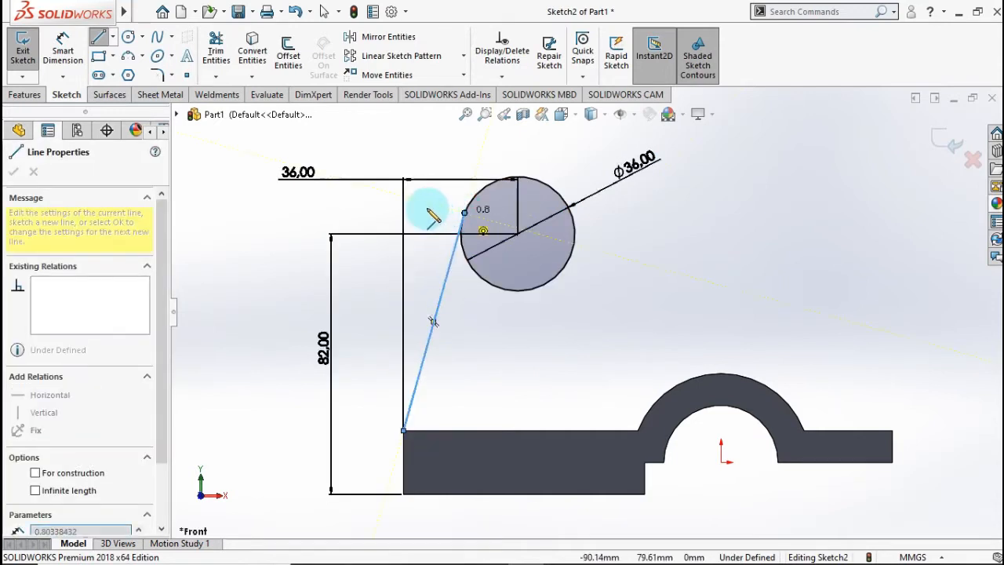
pyautogui.click(568, 203)
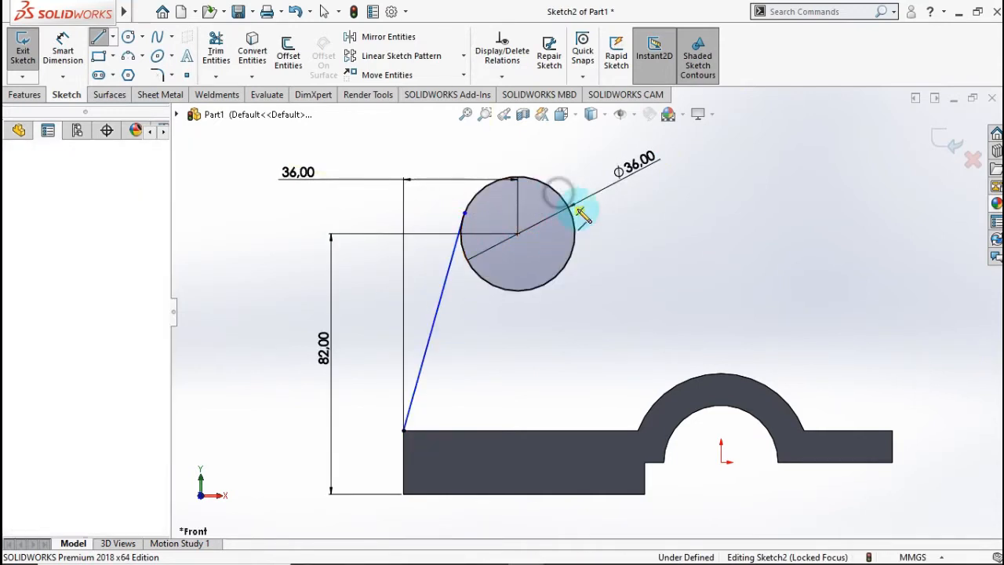
pyautogui.click(758, 378)
pyautogui.press('Escape')
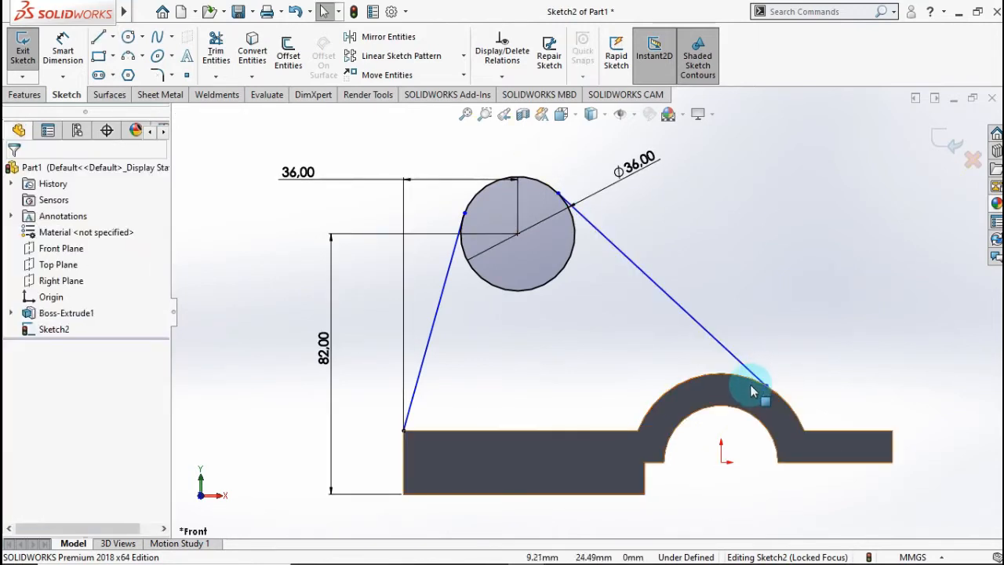
# Make the right-hand sloping line tangent to the outer edge of the arch
pyautogui.click(749, 378)
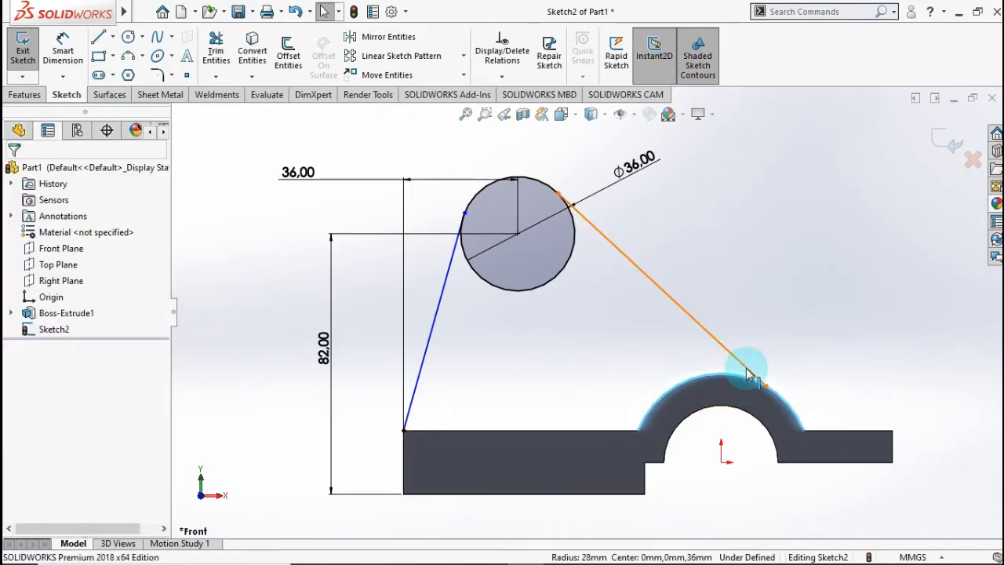
pyautogui.keyDown('ctrl'); pyautogui.click(748, 378); pyautogui.keyUp('ctrl')
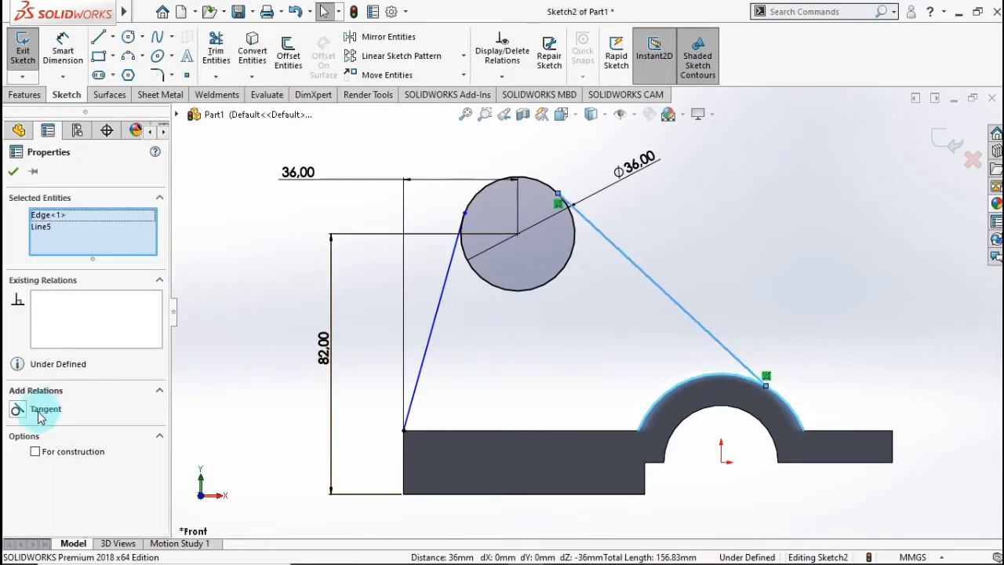
pyautogui.click(16, 409)
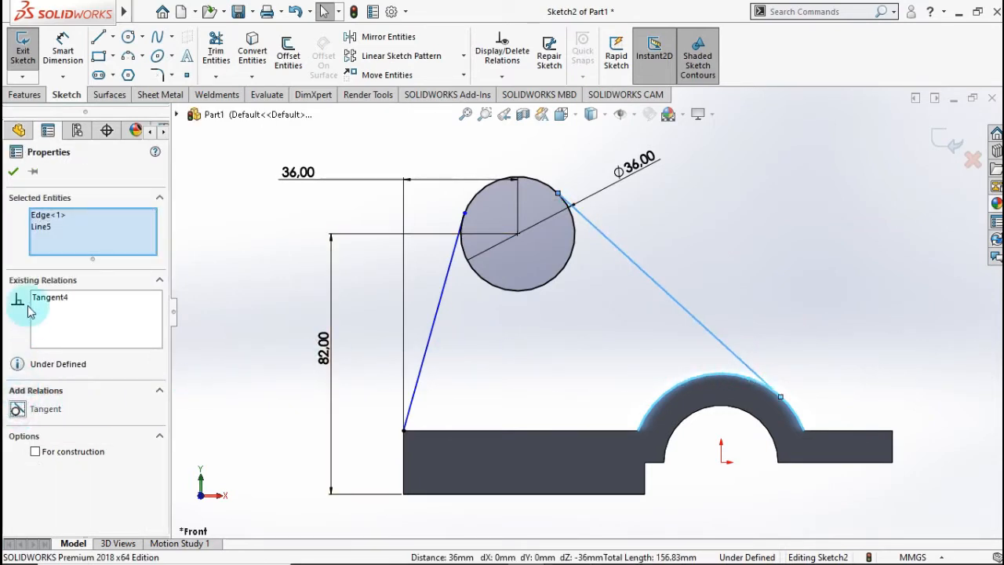
pyautogui.click(12, 174)
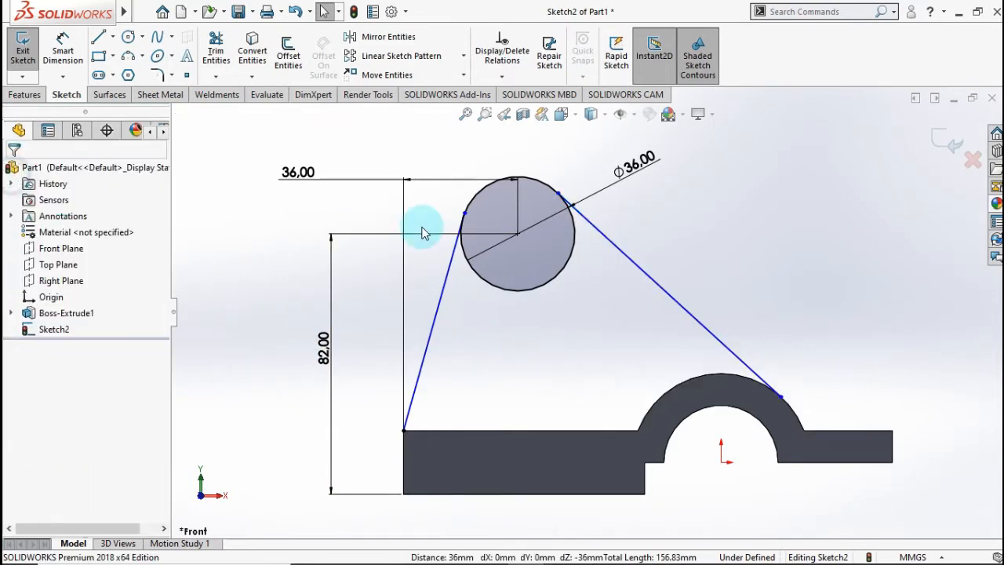
# Add tangent relations between the circle and both the right-hand and left-hand sloping lines
pyautogui.click(604, 237)
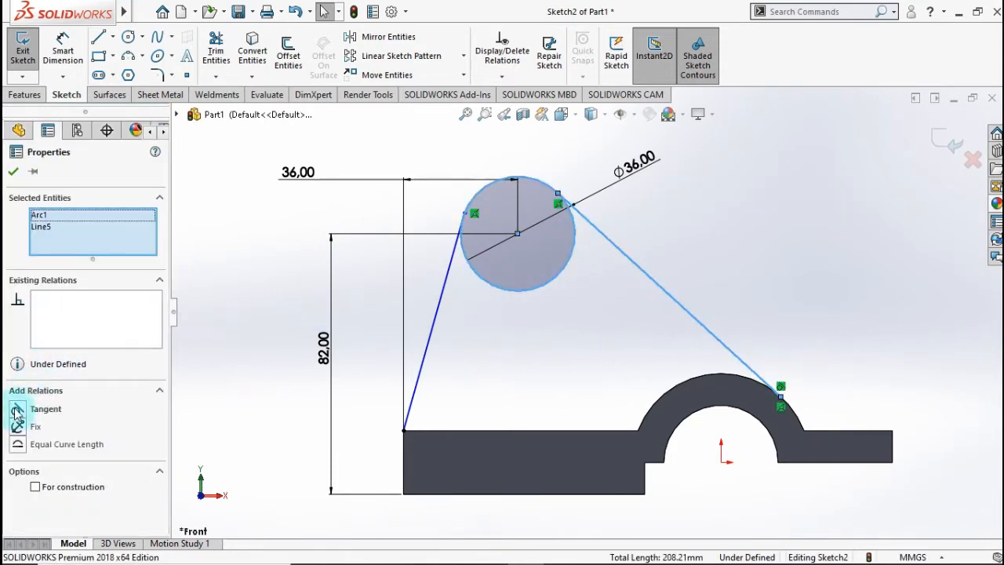
pyautogui.click(17, 411)
pyautogui.click(14, 171)
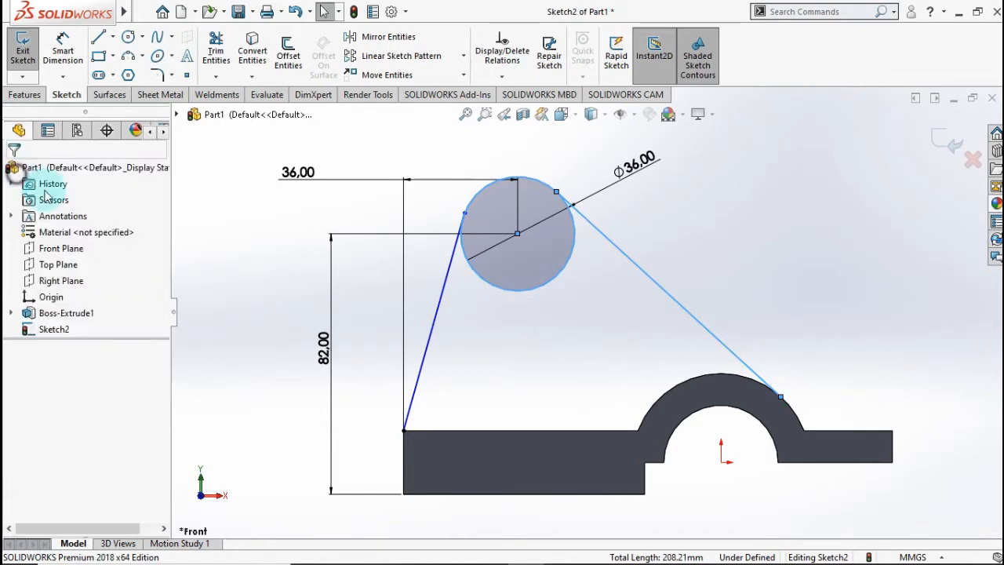
pyautogui.keyDown('ctrl'); pyautogui.click(448, 276); pyautogui.keyUp('ctrl')
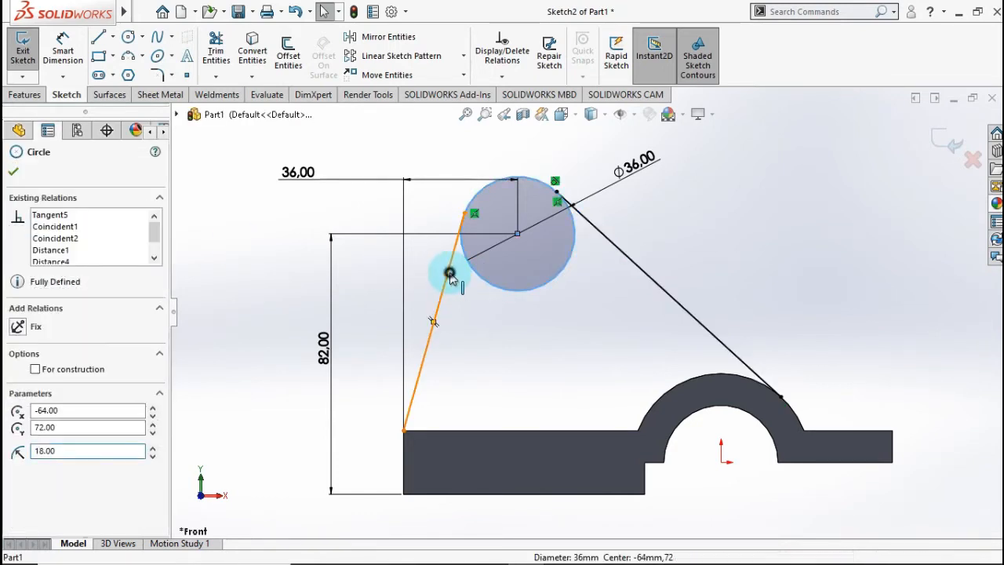
pyautogui.keyDown('ctrl'); pyautogui.click(433, 321); pyautogui.keyUp('ctrl')
pyautogui.click(17, 411)
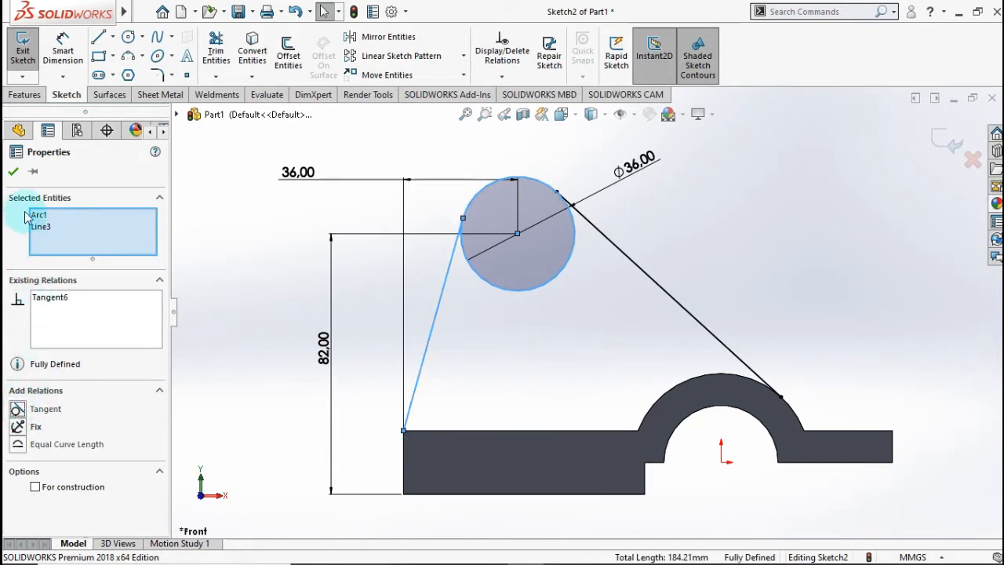
pyautogui.click(13, 173)
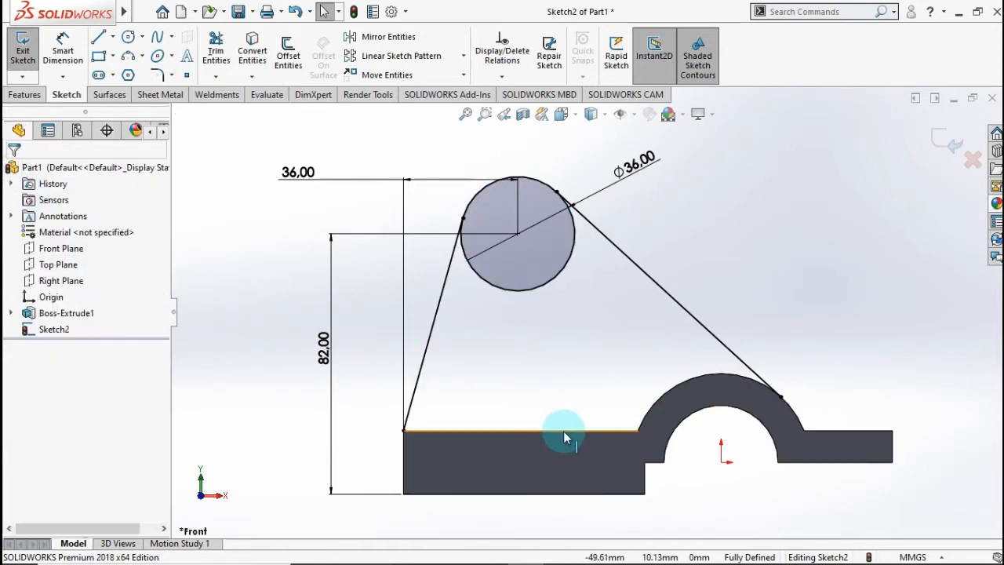
# Convert the left arm's top edge and the arch's outer edge into sketch entities
pyautogui.click(563, 431)
pyautogui.keyDown('ctrl'); pyautogui.click(673, 388); pyautogui.keyUp('ctrl')
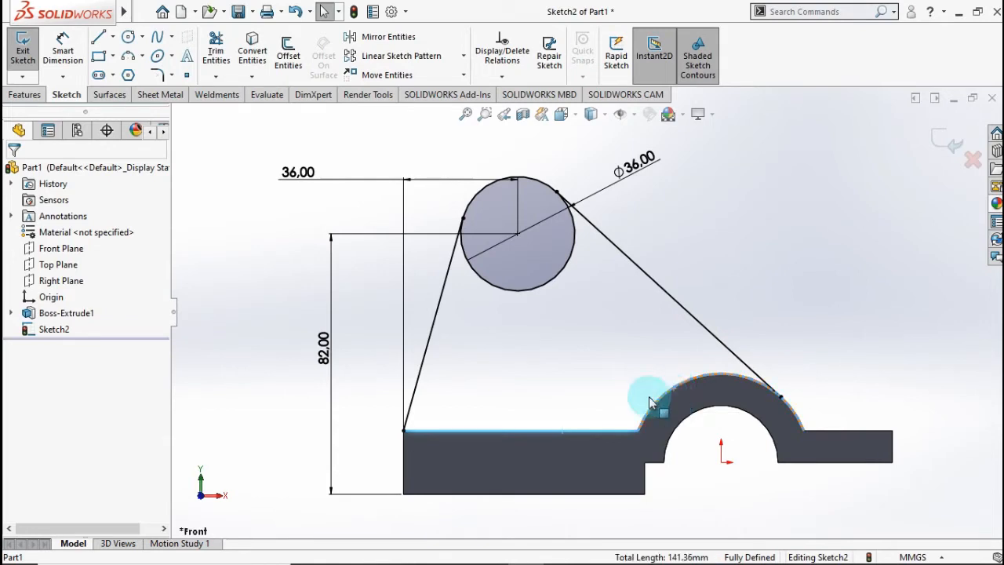
pyautogui.click(248, 47)
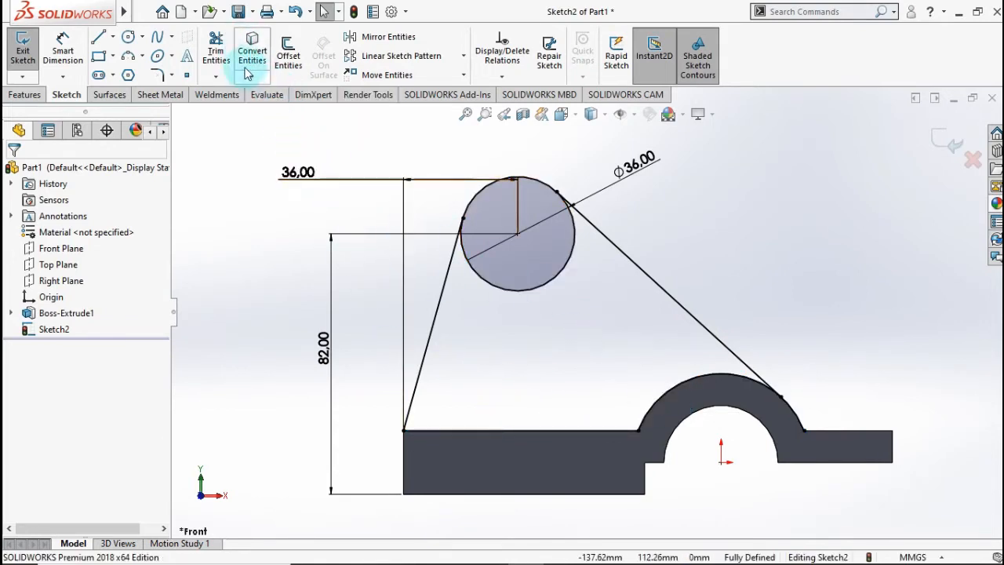
# Trim the arch segment beyond the right-hand line and the circle's lower arc to leave one closed web profile
pyautogui.click(218, 49)
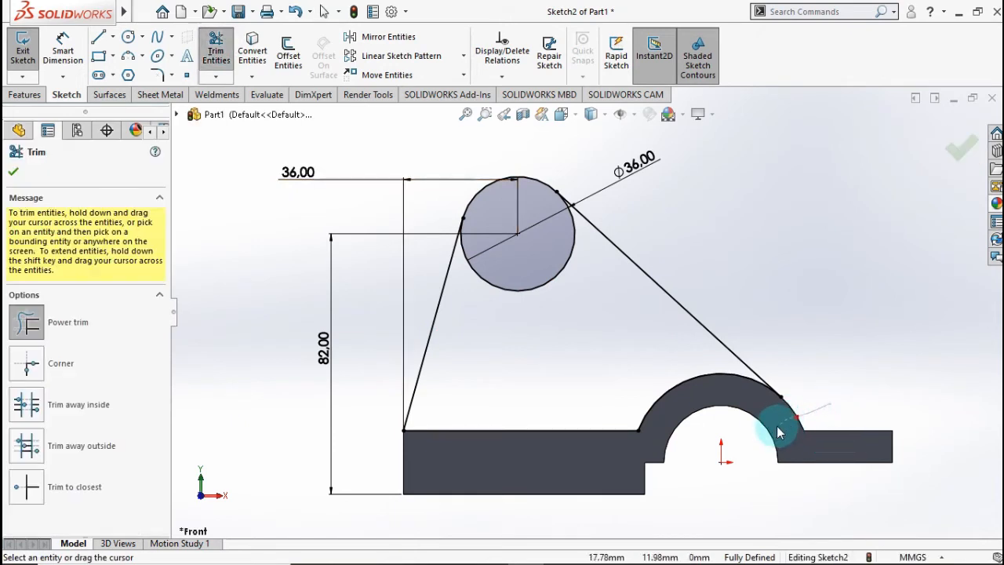
pyautogui.moveTo(576, 338); pyautogui.dragTo(534, 268)
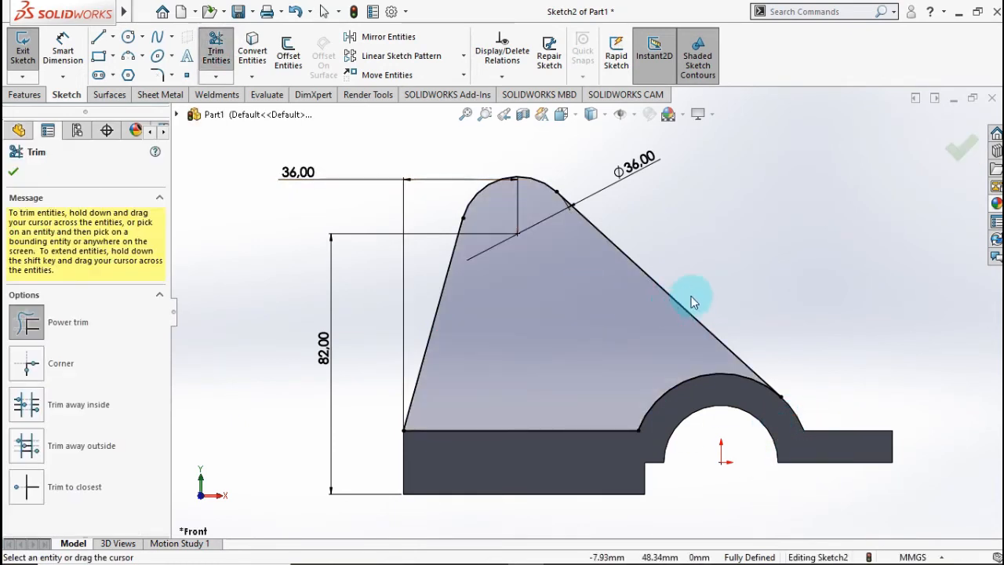
pyautogui.click(956, 153)
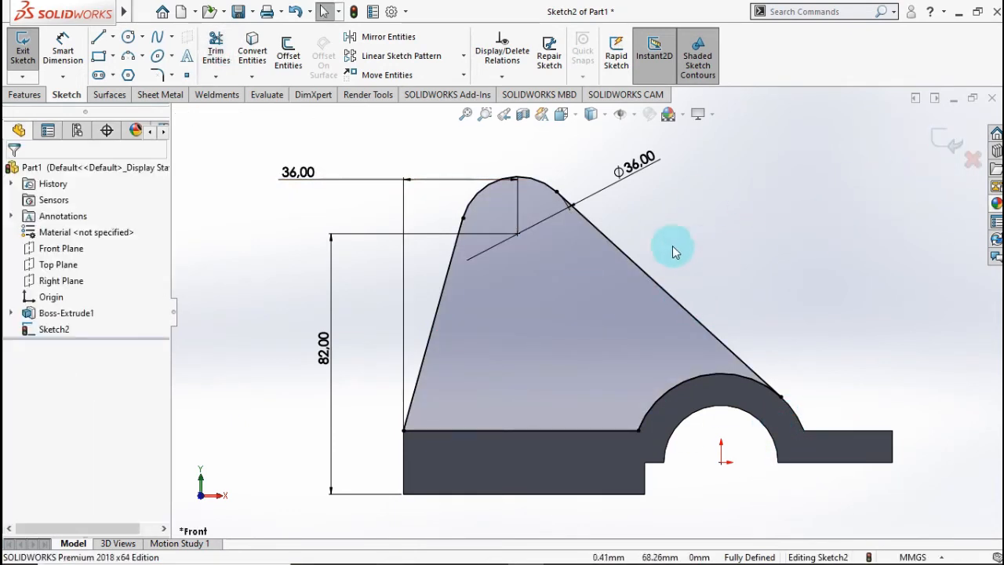
# Extrude the closed web profile 10 mm with the Mid Plane end condition
pyautogui.click(26, 94)
pyautogui.click(28, 52)
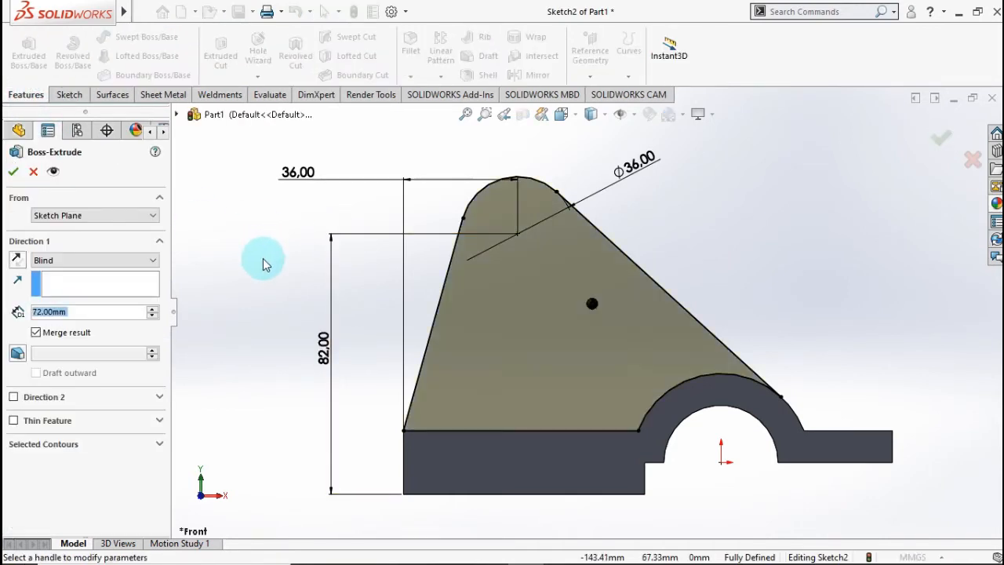
pyautogui.write('10')
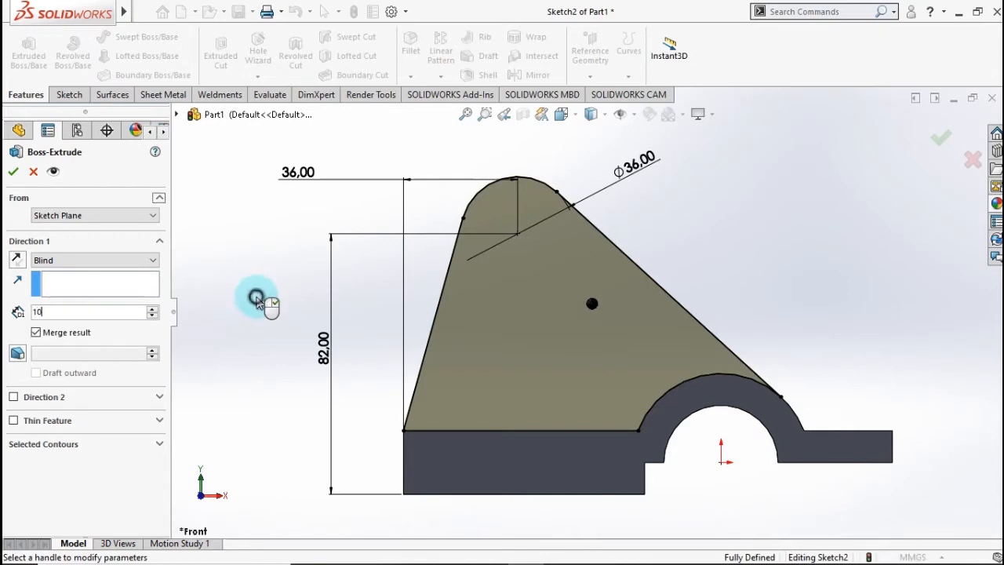
pyautogui.press('Return')
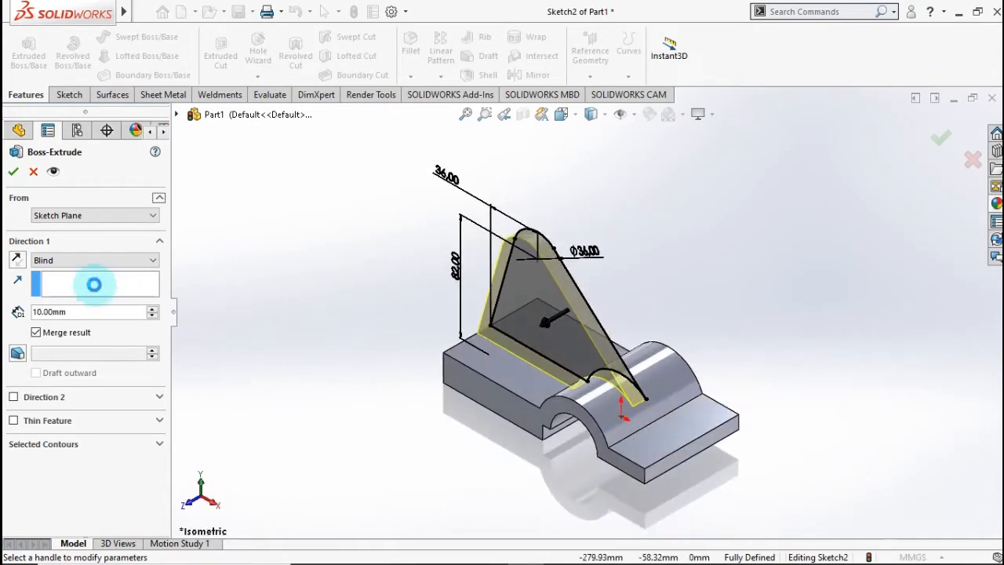
pyautogui.click(82, 260)
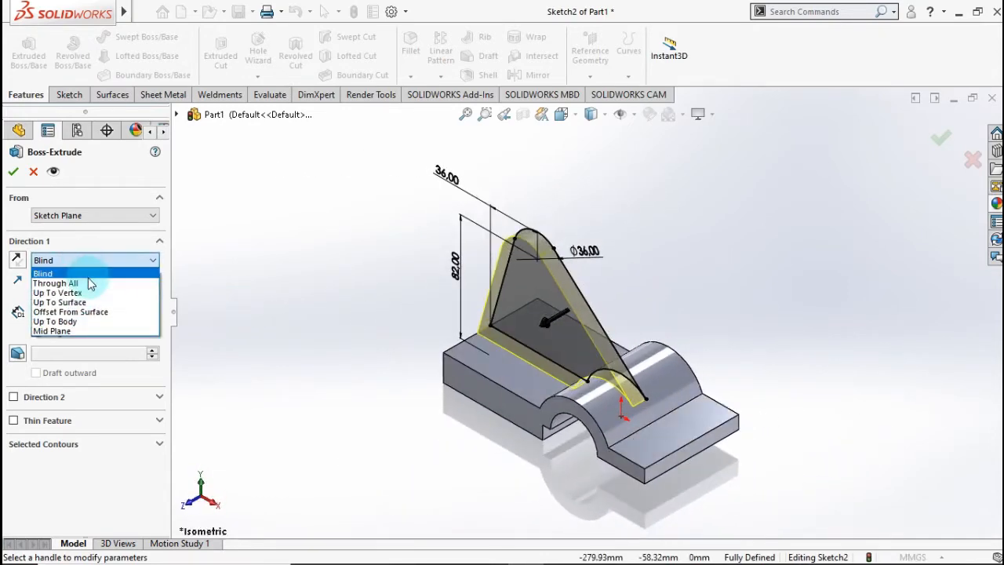
pyautogui.click(74, 331)
pyautogui.scroll(3, 623, 343)
pyautogui.scroll(-5, 624, 343)
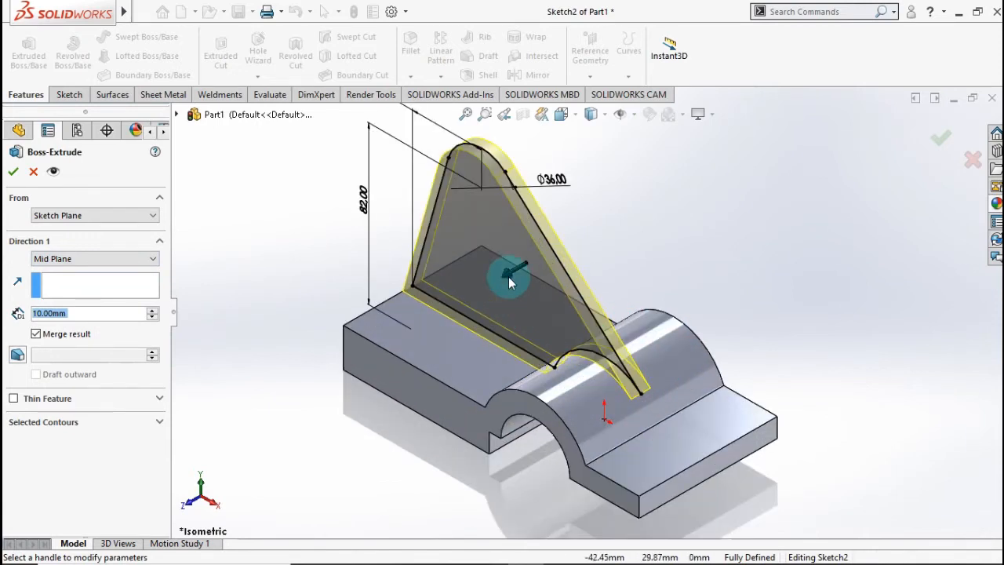
pyautogui.click(13, 171)
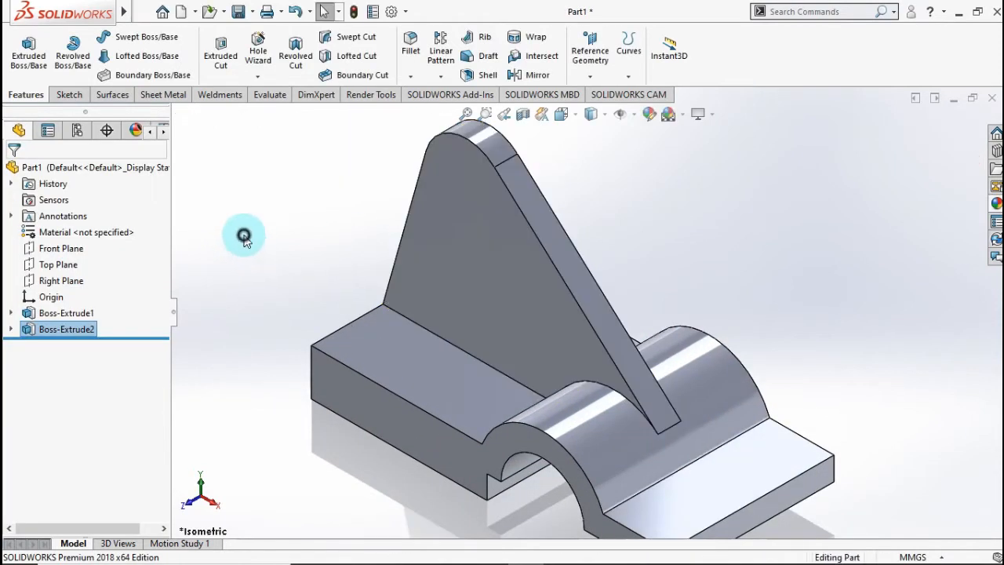
# Sketch a circle on the Front Plane, centred on the web's rounded top, and dimension its diameter as 36 mm
pyautogui.click(71, 247)
pyautogui.click(77, 231)
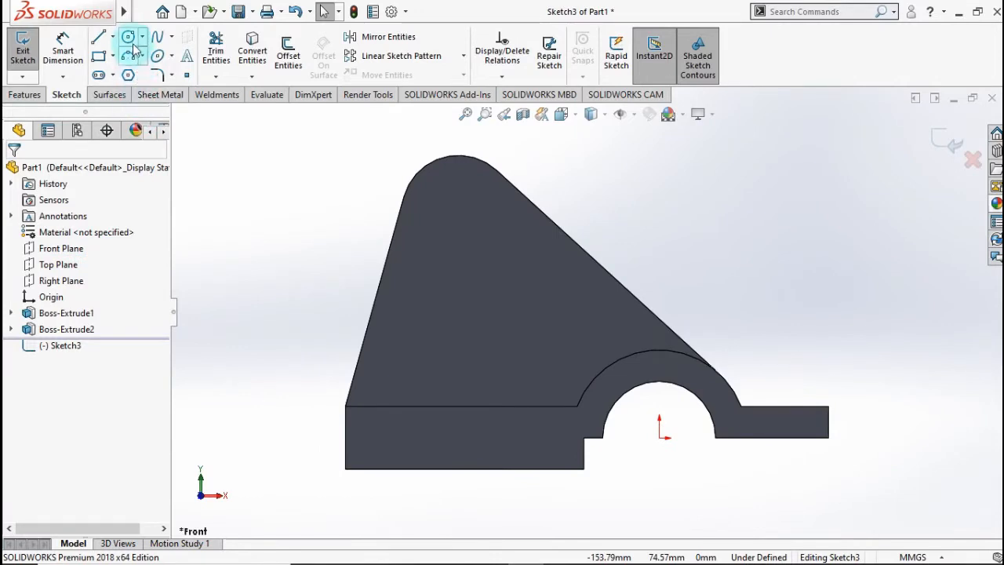
pyautogui.click(129, 40)
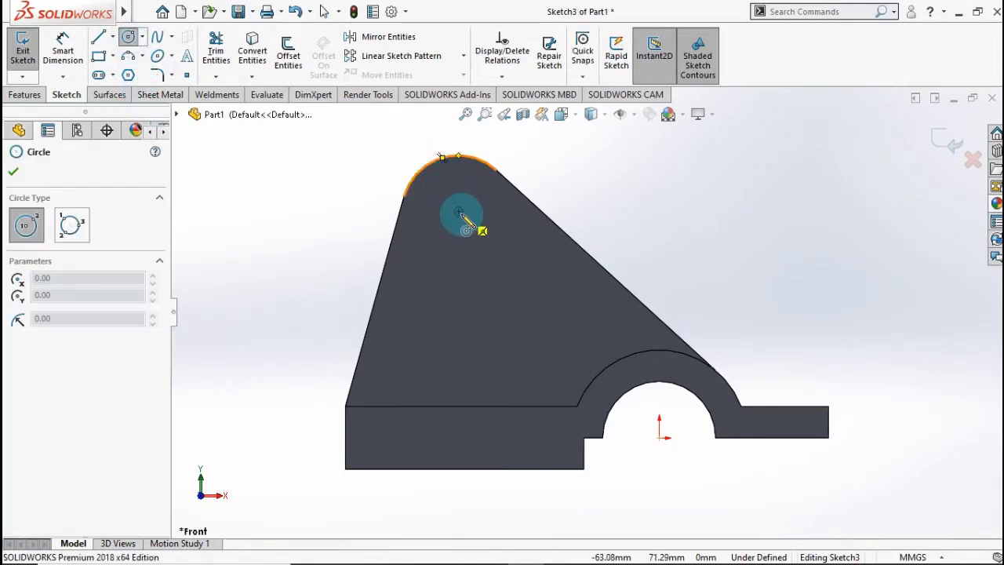
pyautogui.moveTo(461, 214); pyautogui.dragTo(484, 163)
pyautogui.click(63, 43)
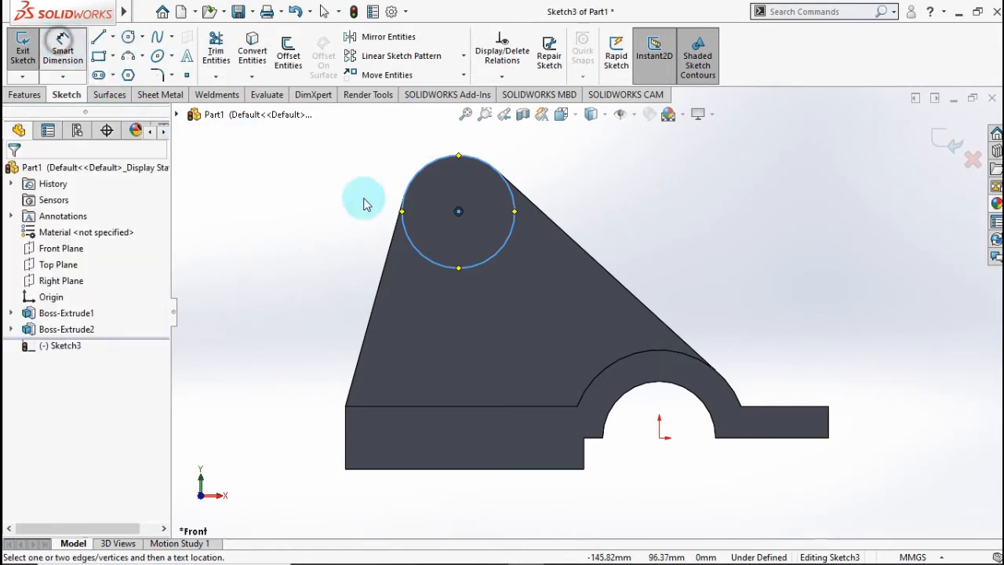
pyautogui.click(534, 185)
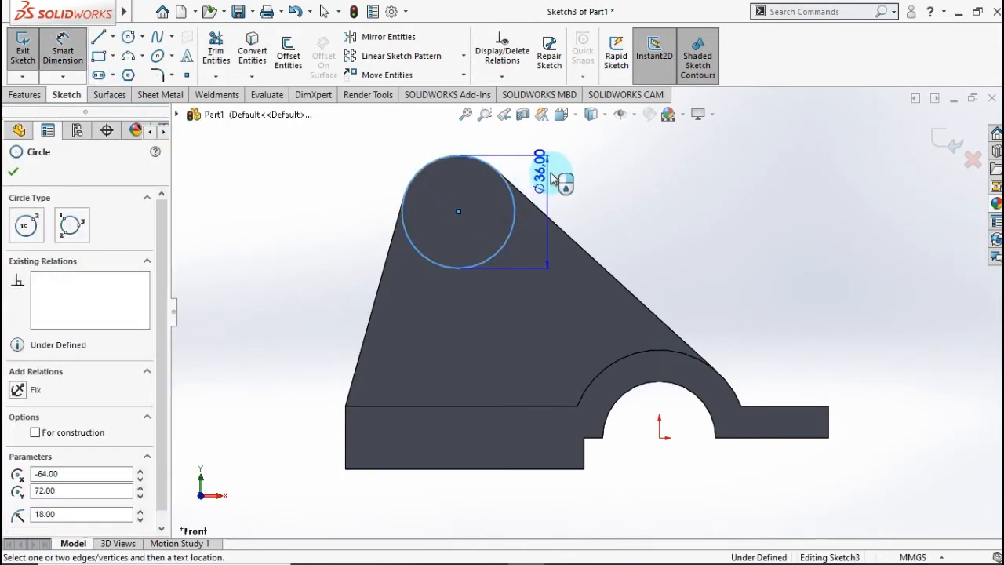
pyautogui.click(564, 194)
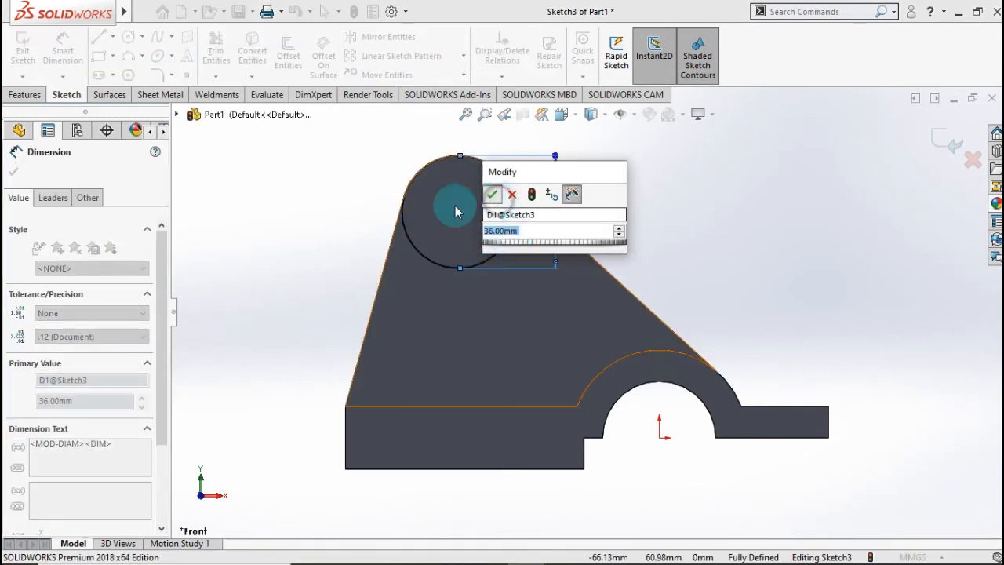
pyautogui.press('Return')
# Extrude the circle 54 mm as a boss with the Mid Plane end condition
pyautogui.click(20, 94)
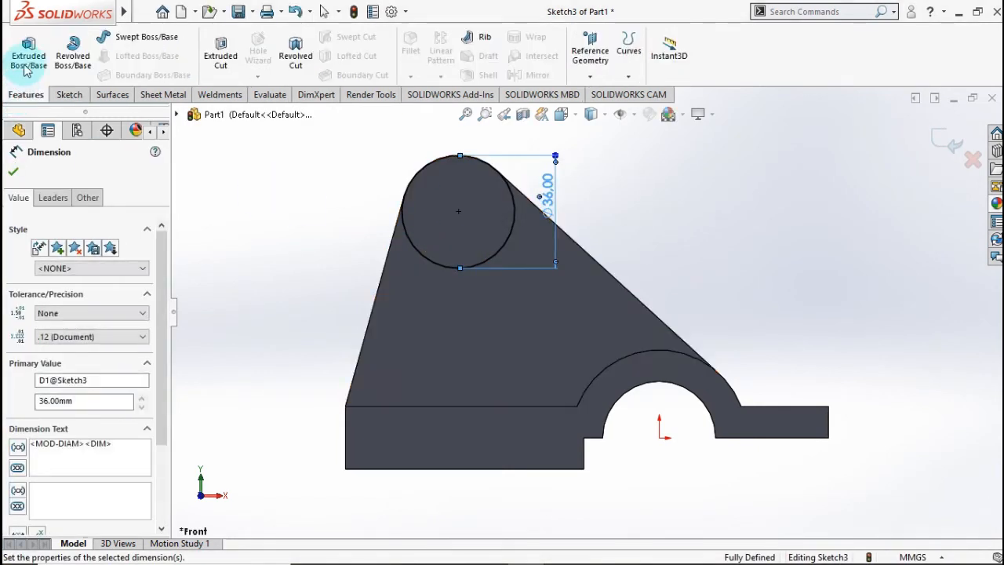
pyautogui.click(25, 67)
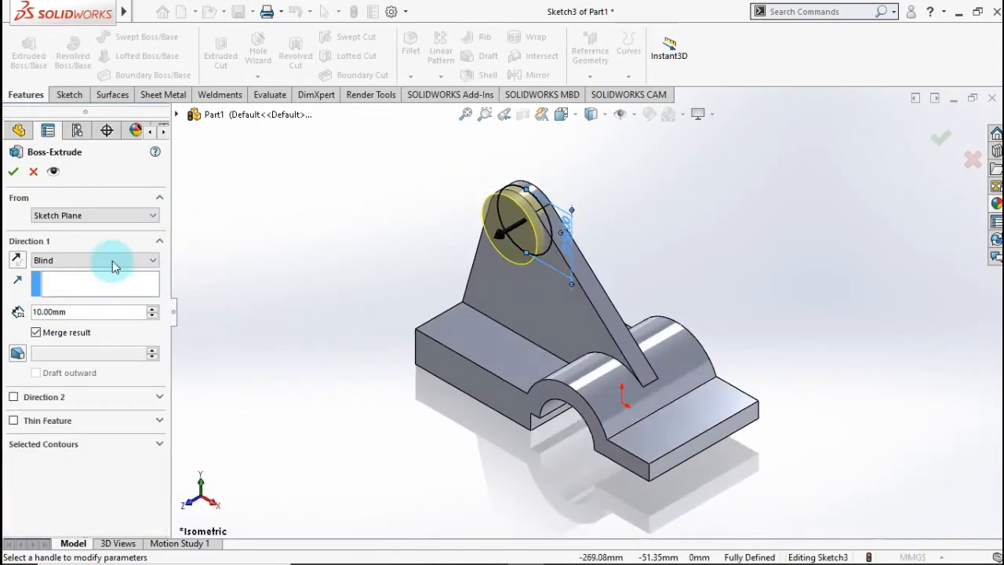
pyautogui.click(112, 261)
pyautogui.click(102, 330)
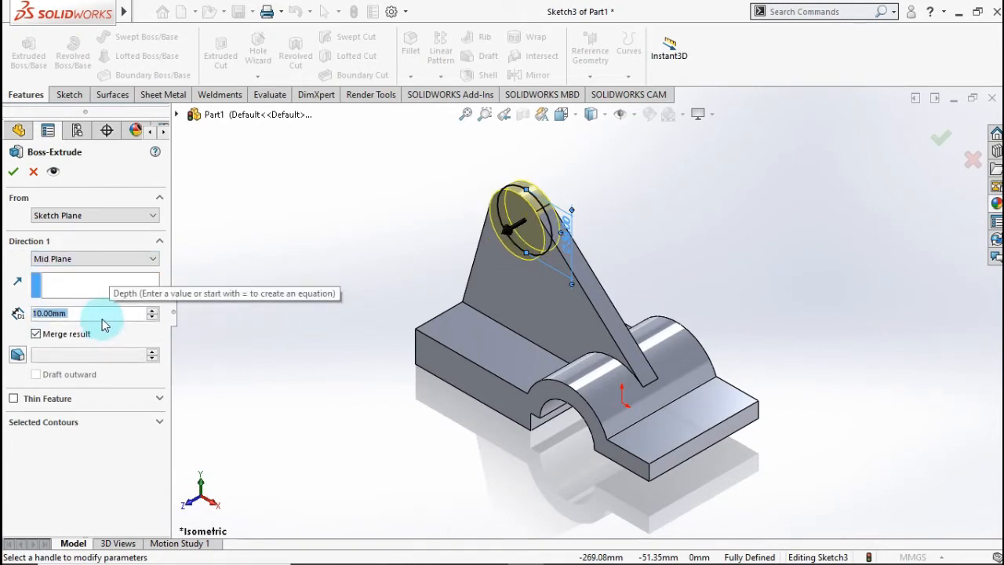
pyautogui.write('54')
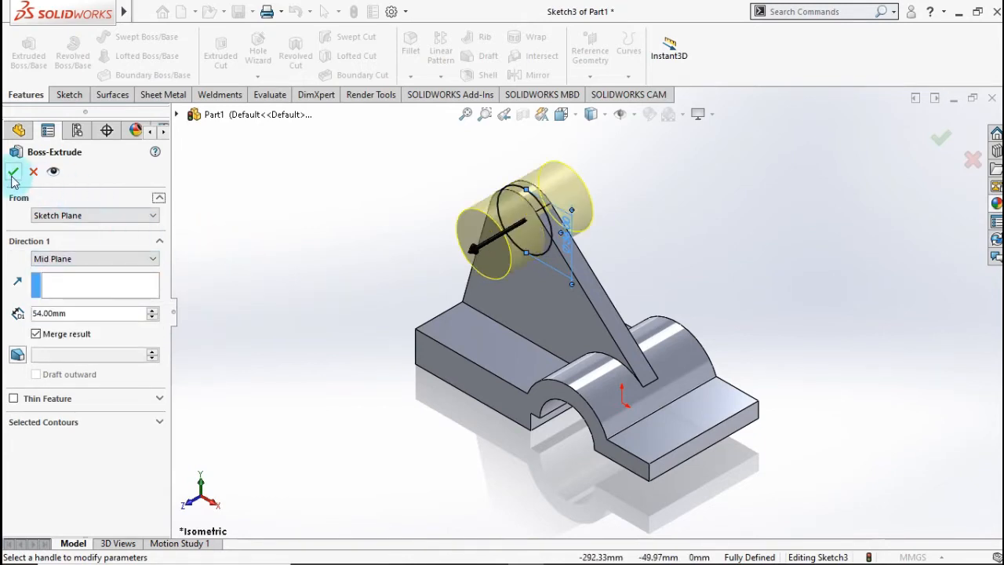
pyautogui.click(11, 174)
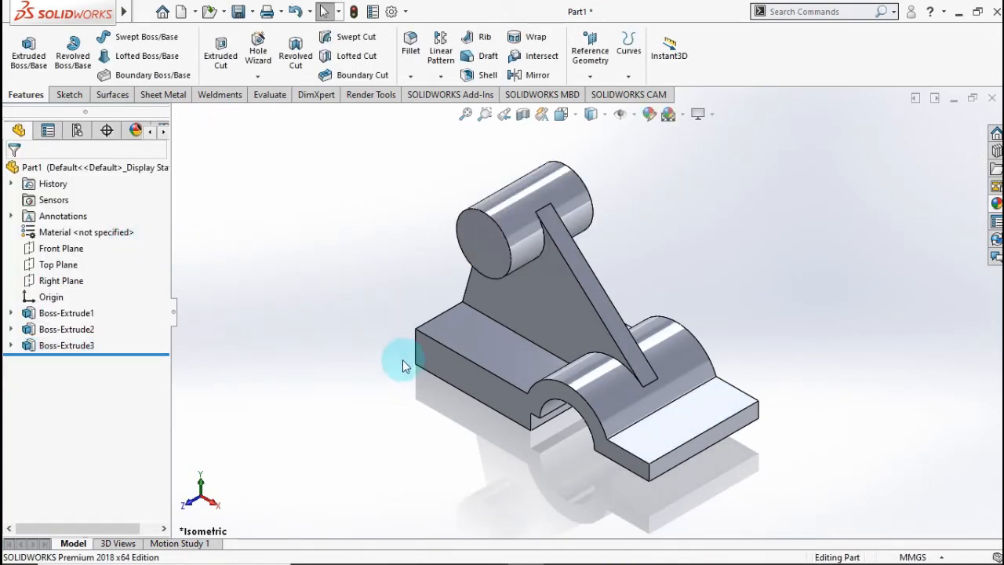
# Create a reference plane offset 64 mm from the Right Plane, flipped so that it passes through the cylinder
pyautogui.moveTo(403, 366); pyautogui.dragTo(761, 247, button='middle')
pyautogui.moveTo(646, 314); pyautogui.dragTo(481, 288, button='middle')
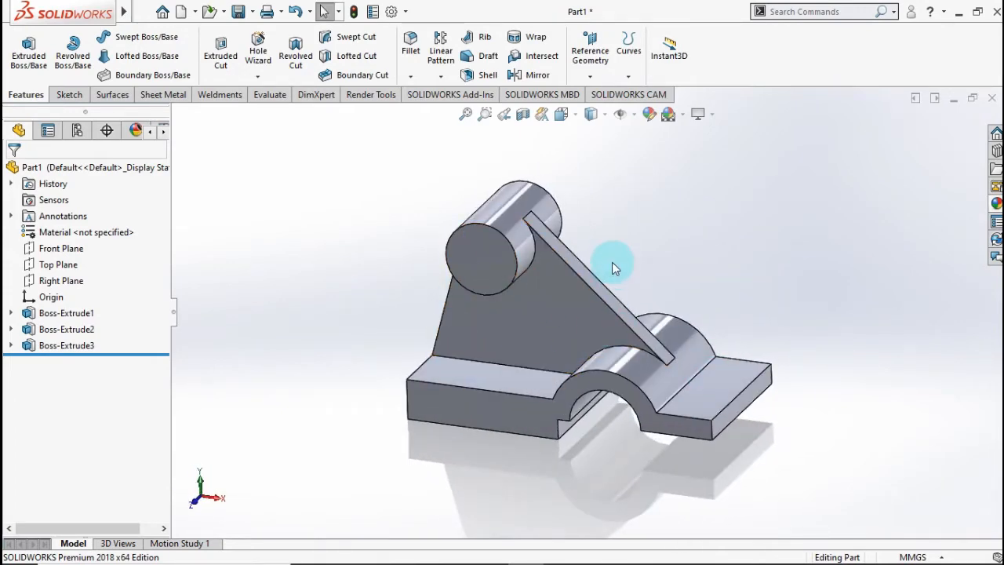
pyautogui.click(590, 76)
pyautogui.click(595, 97)
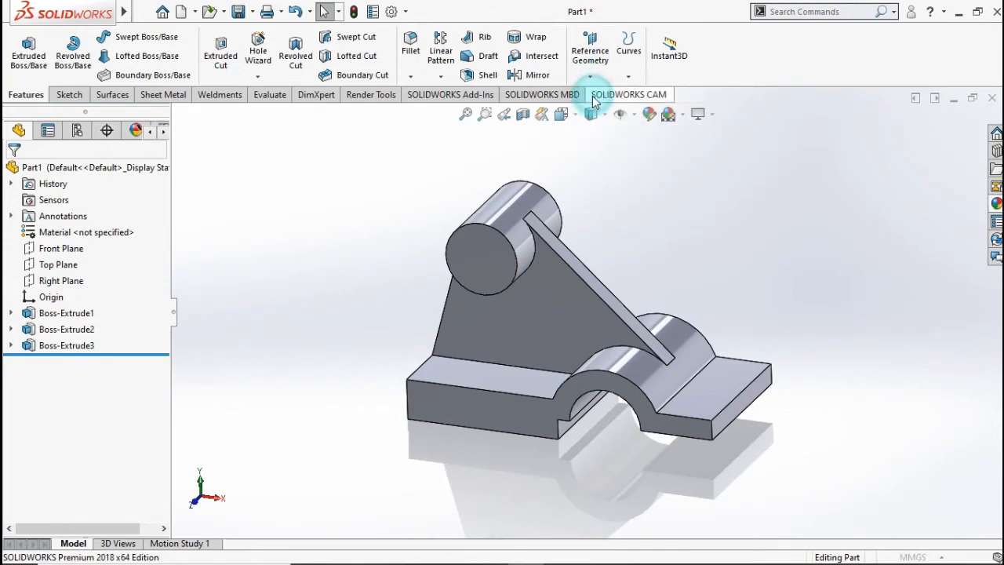
pyautogui.click(176, 115)
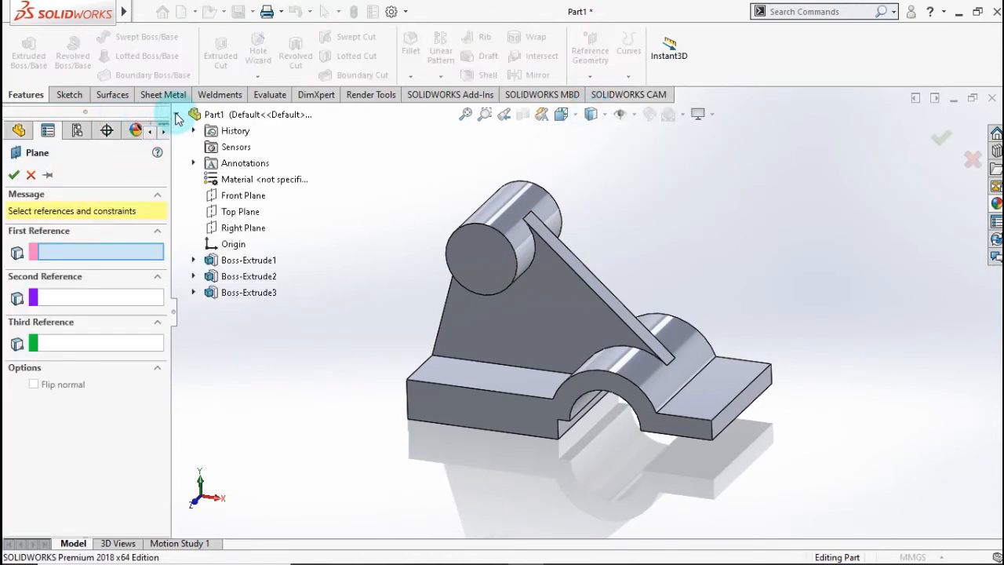
pyautogui.click(238, 229)
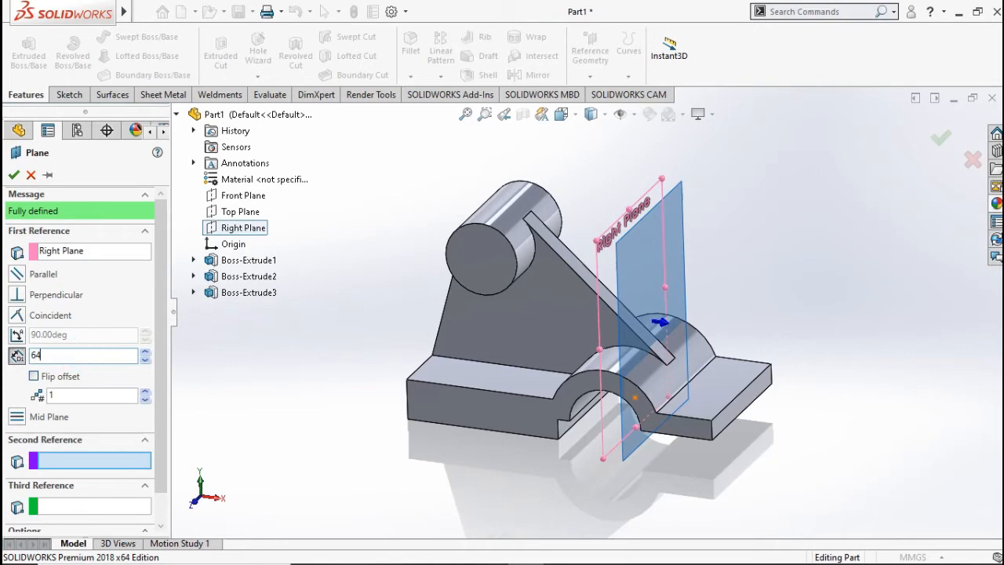
pyautogui.click(65, 378)
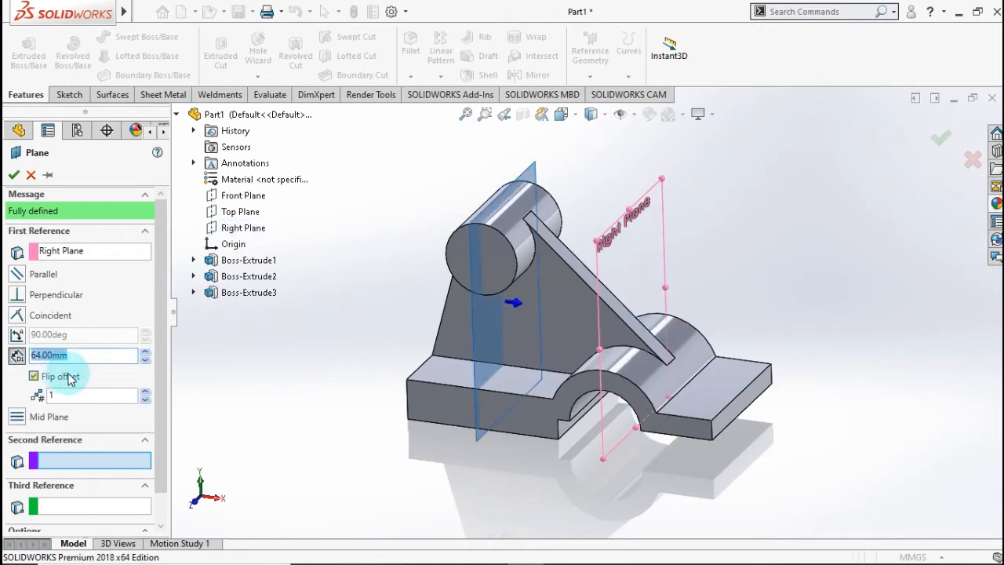
pyautogui.click(13, 177)
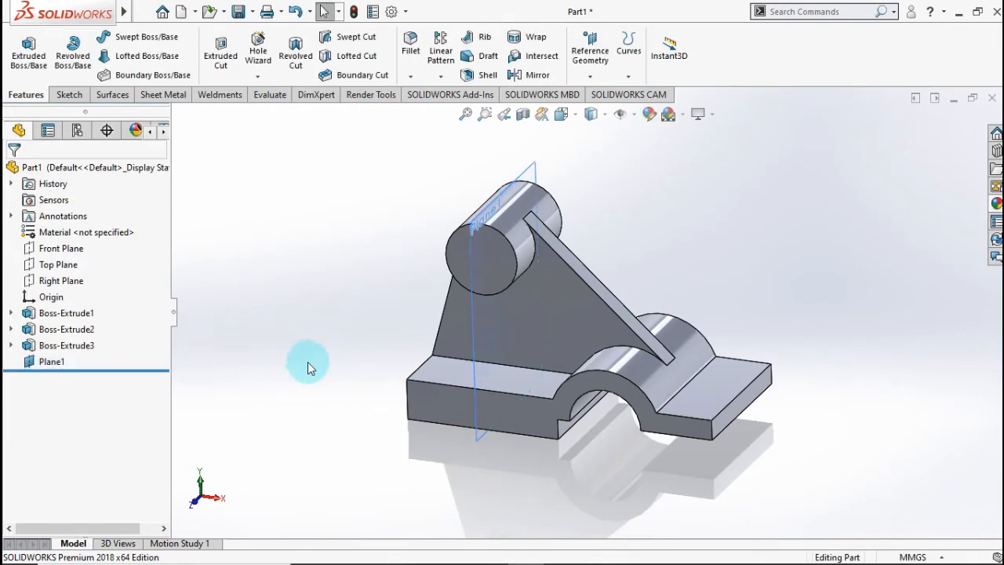
# Start a new sketch on the offset plane through the cylinder
pyautogui.moveTo(308, 361); pyautogui.dragTo(665, 300, button='middle')
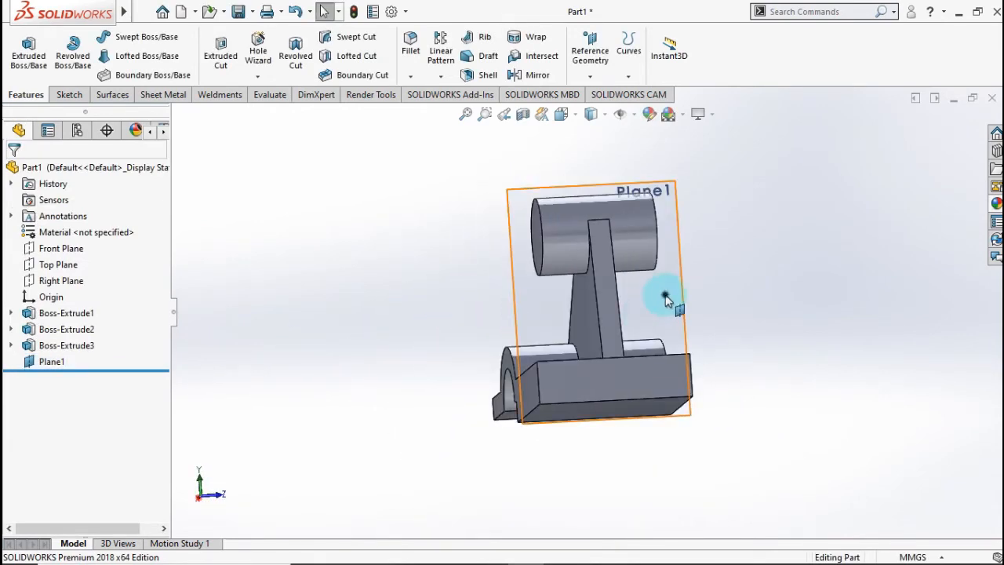
pyautogui.click(665, 300)
pyautogui.click(729, 250)
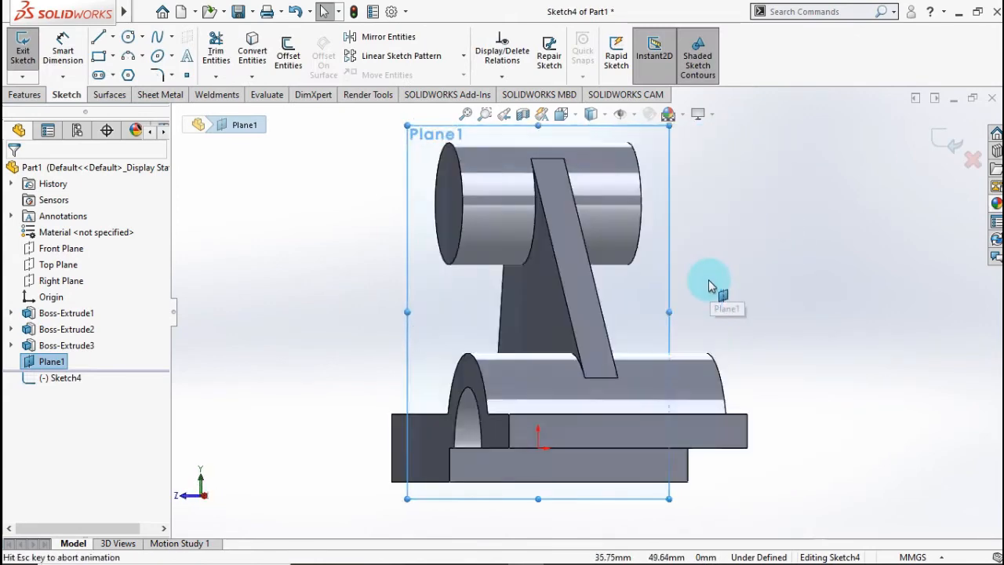
pyautogui.click(724, 319)
pyautogui.scroll(-2, 706, 318)
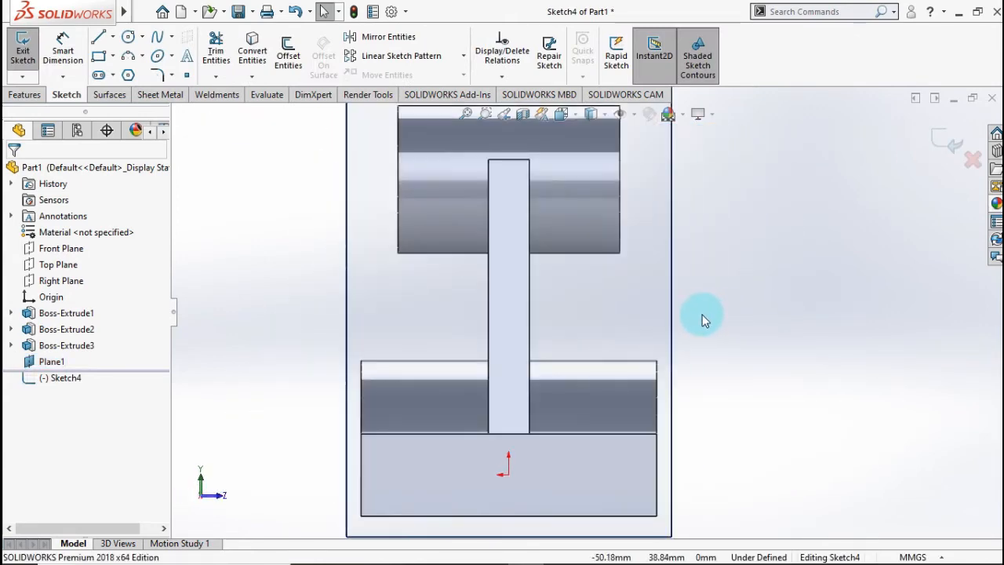
# Draw a horizontal centerline along the cylinder's axis between its end faces and a vertical centerline from the origin to its midpoint
pyautogui.click(113, 38)
pyautogui.click(125, 74)
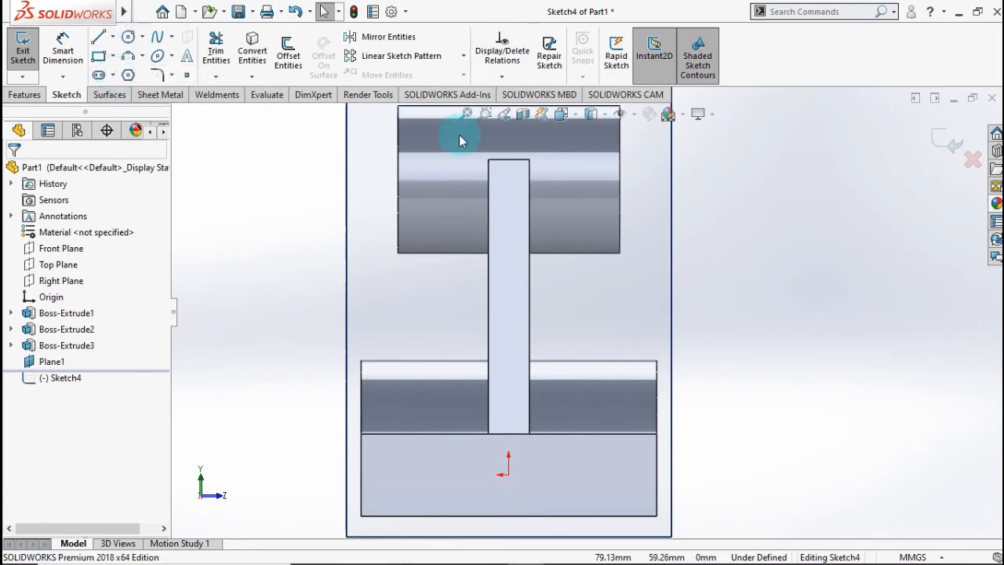
pyautogui.click(620, 179)
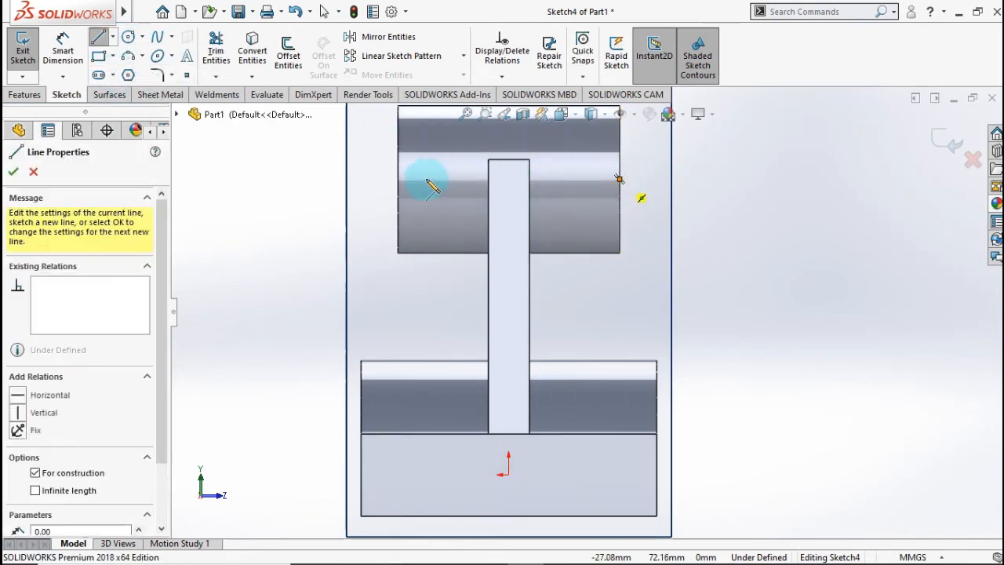
pyautogui.click(398, 179)
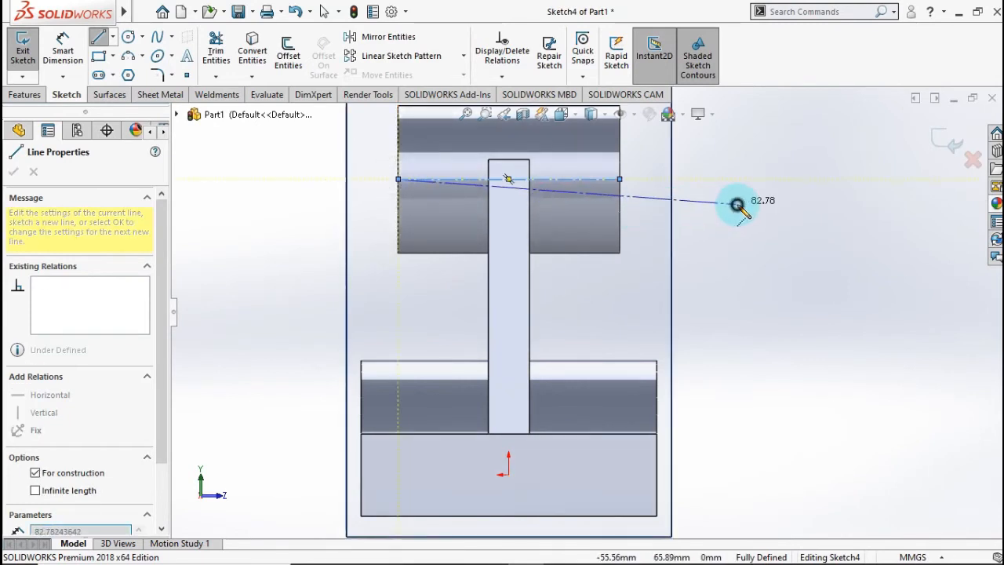
pyautogui.press('Escape')
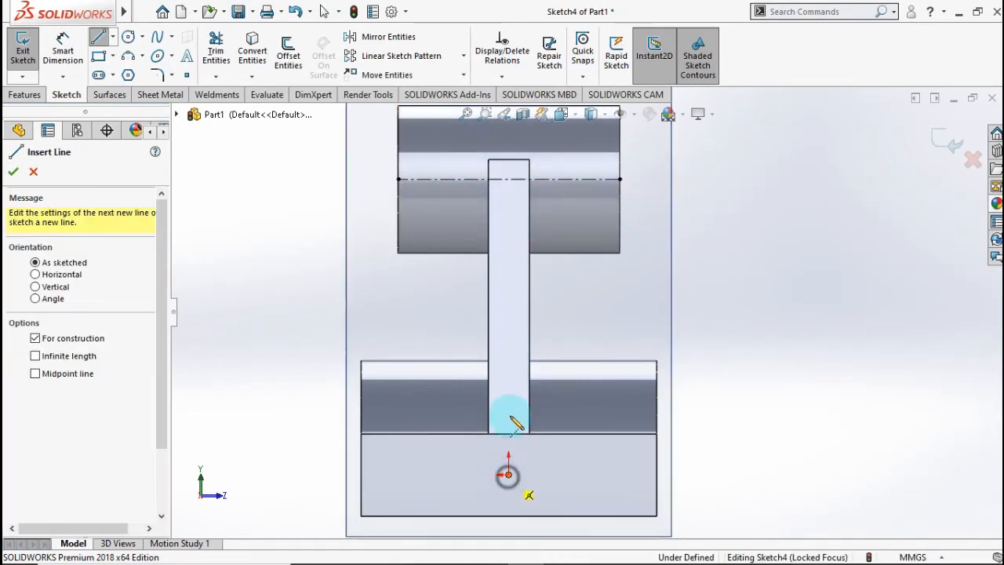
pyautogui.moveTo(508, 474); pyautogui.dragTo(508, 180)
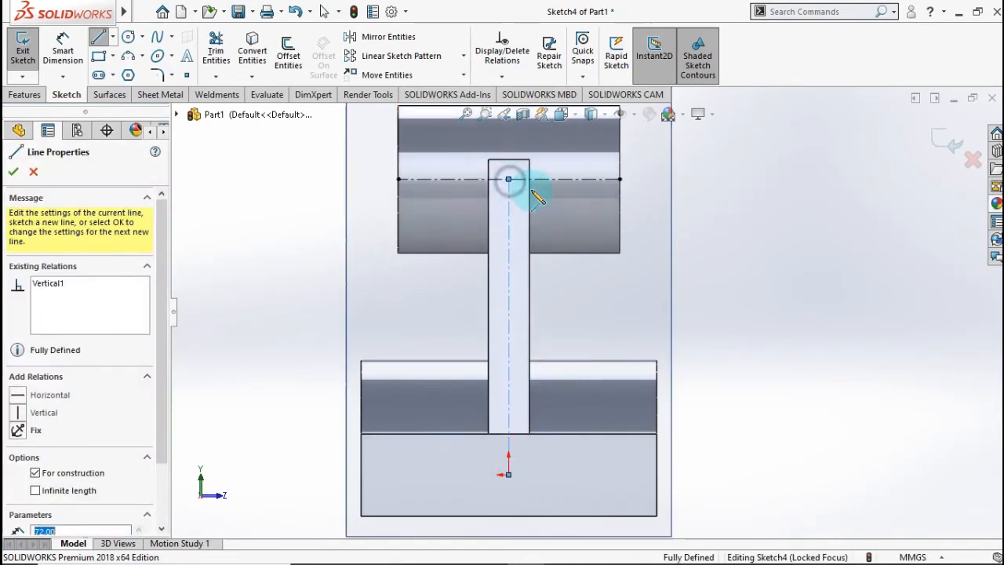
pyautogui.doubleClick(744, 222)
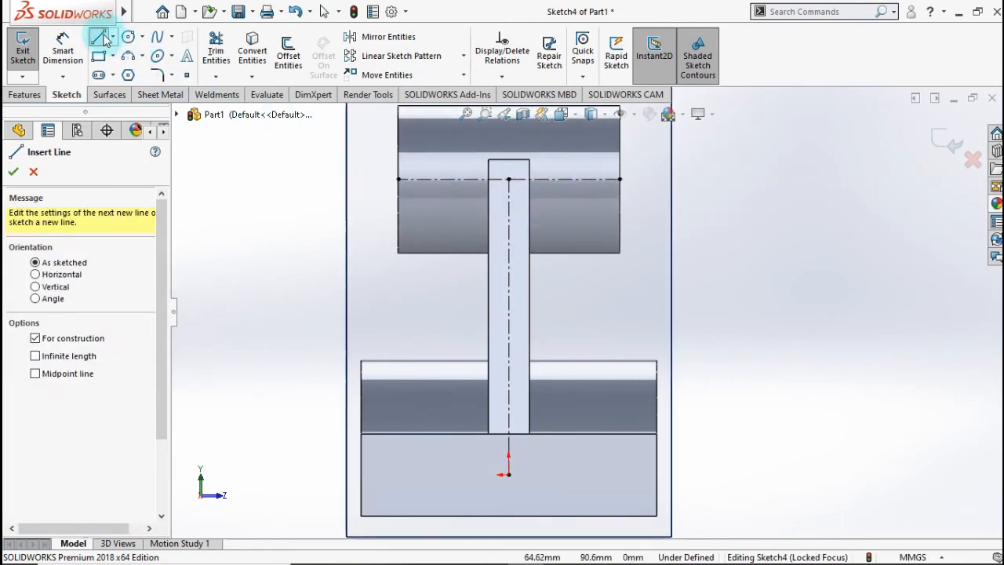
# Draw a closed five-line rib profile on one side of the web, from the base's outer corner up to just inside the cylinder and down along the web
pyautogui.click(113, 38)
pyautogui.click(116, 53)
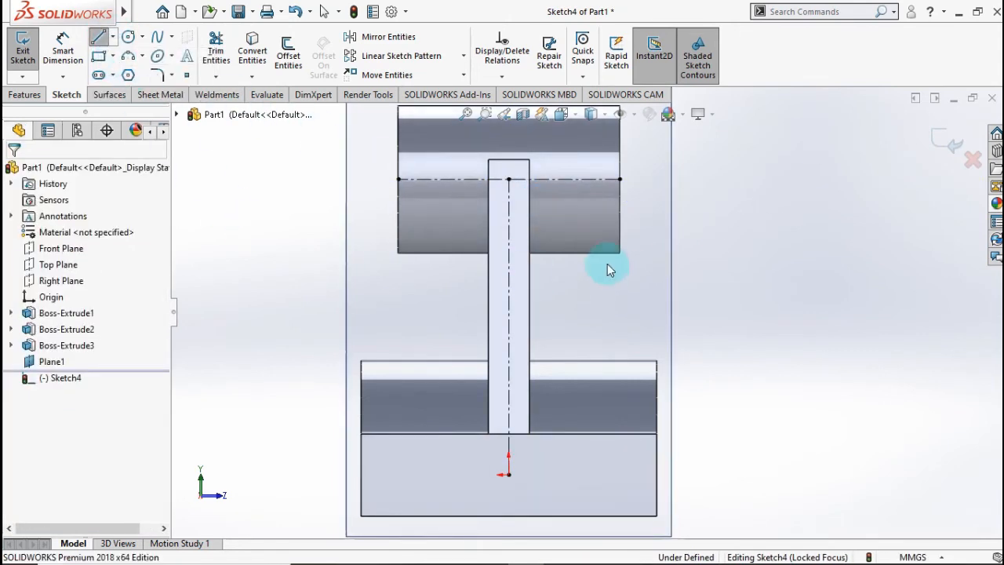
pyautogui.click(657, 433)
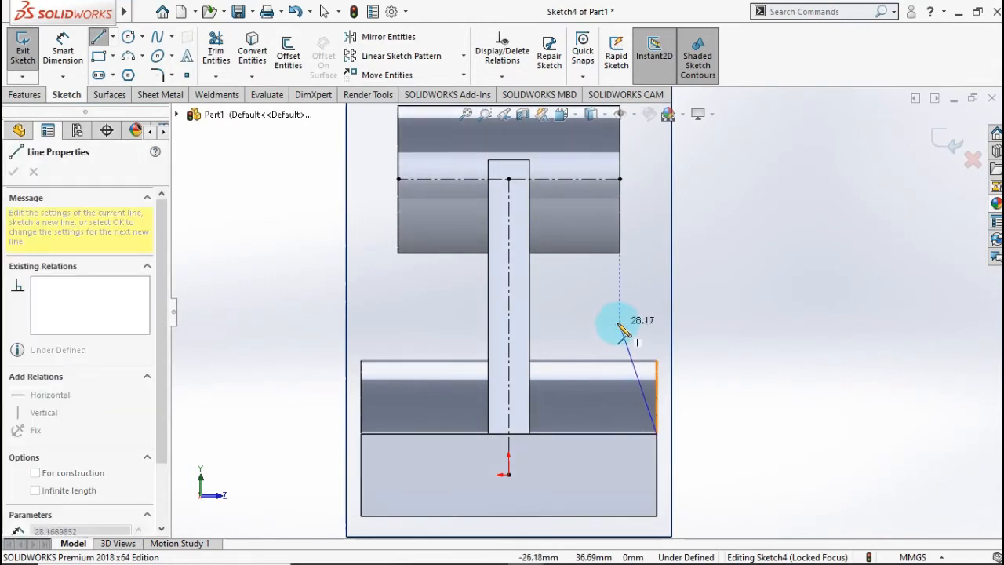
pyautogui.click(620, 322)
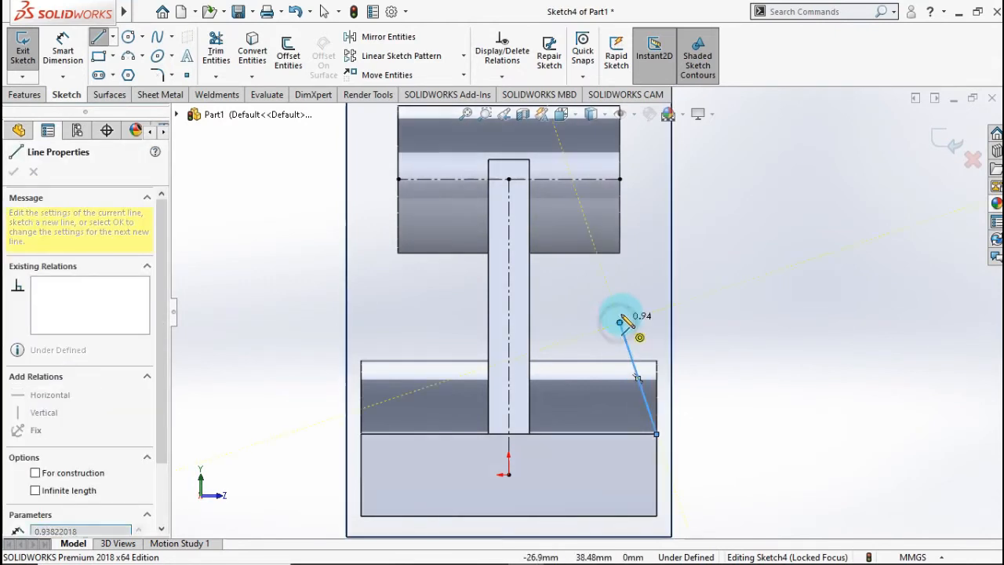
pyautogui.click(620, 240)
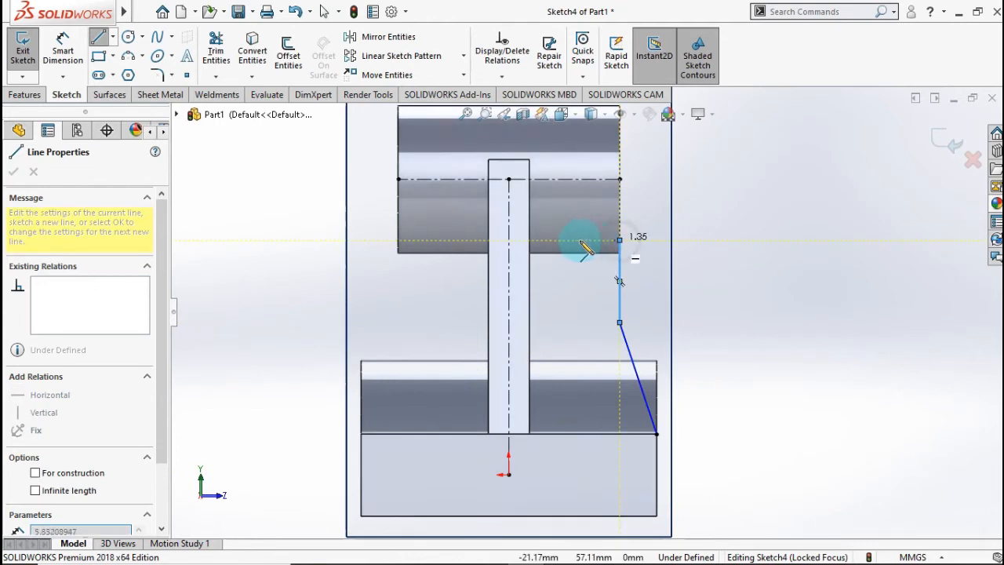
pyautogui.click(529, 240)
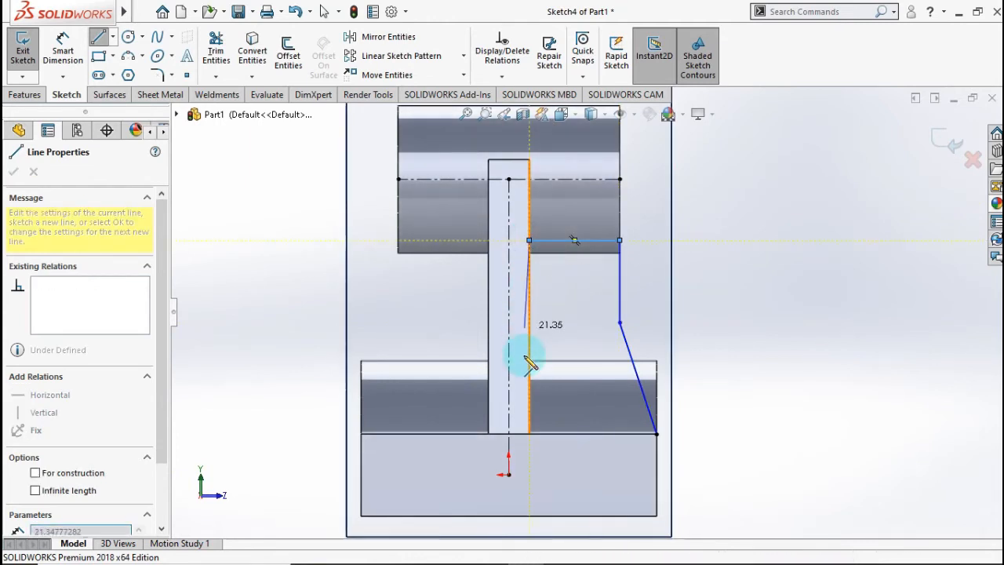
pyautogui.click(529, 433)
pyautogui.click(657, 433)
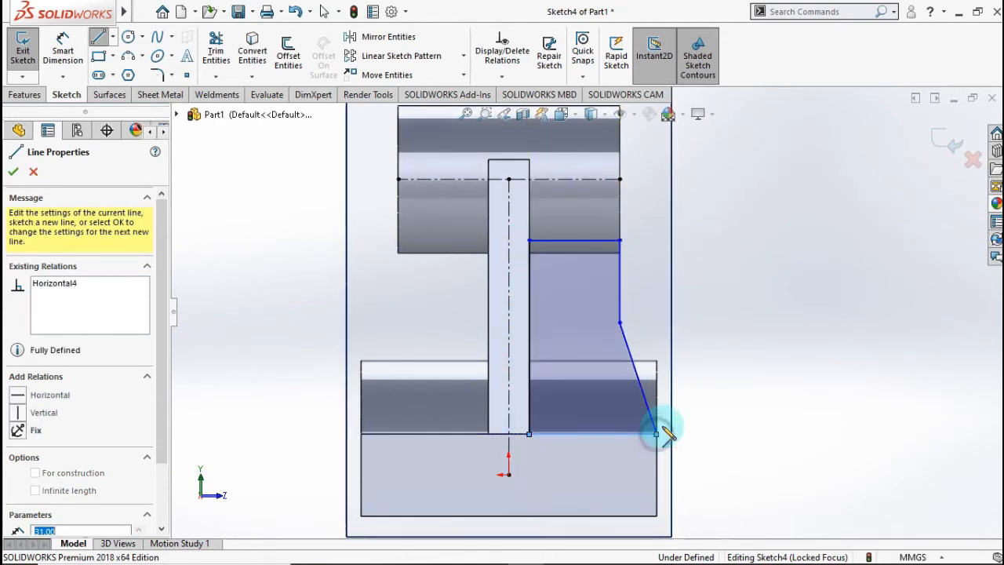
# Dimension the rib profile's bend point 28 mm below the cylinder's horizontal centerline
pyautogui.click(60, 49)
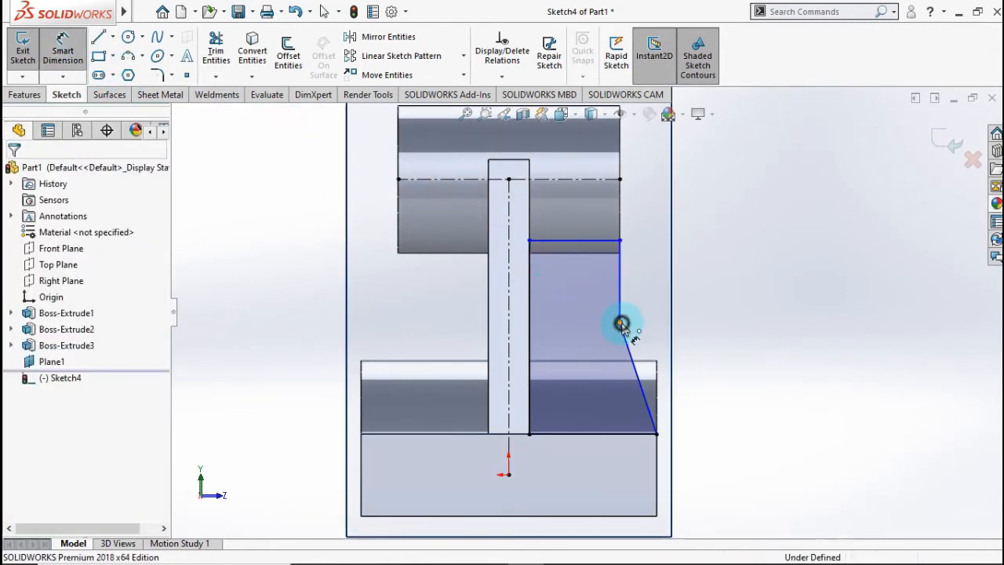
pyautogui.click(588, 180)
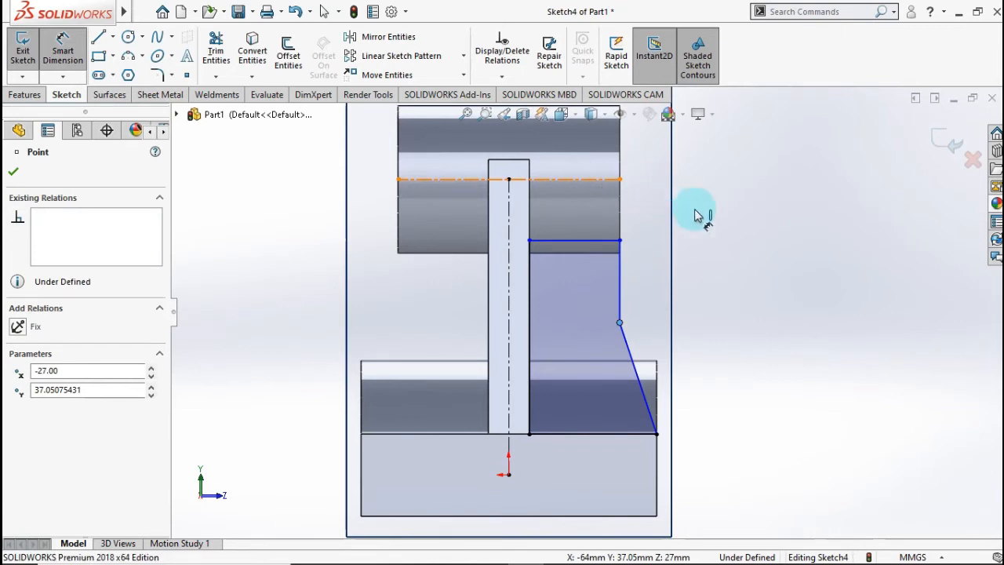
pyautogui.click(714, 241)
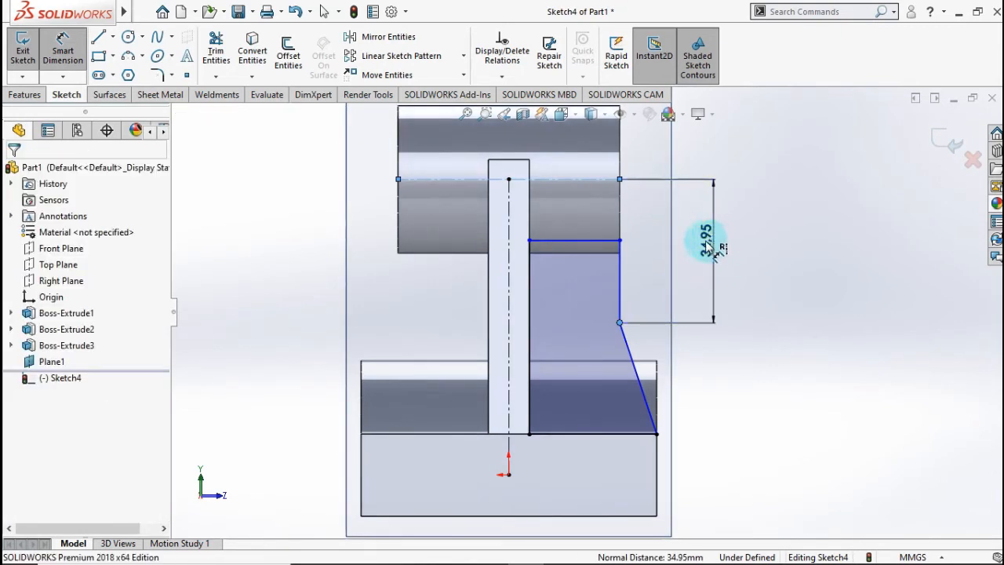
pyautogui.write('28')
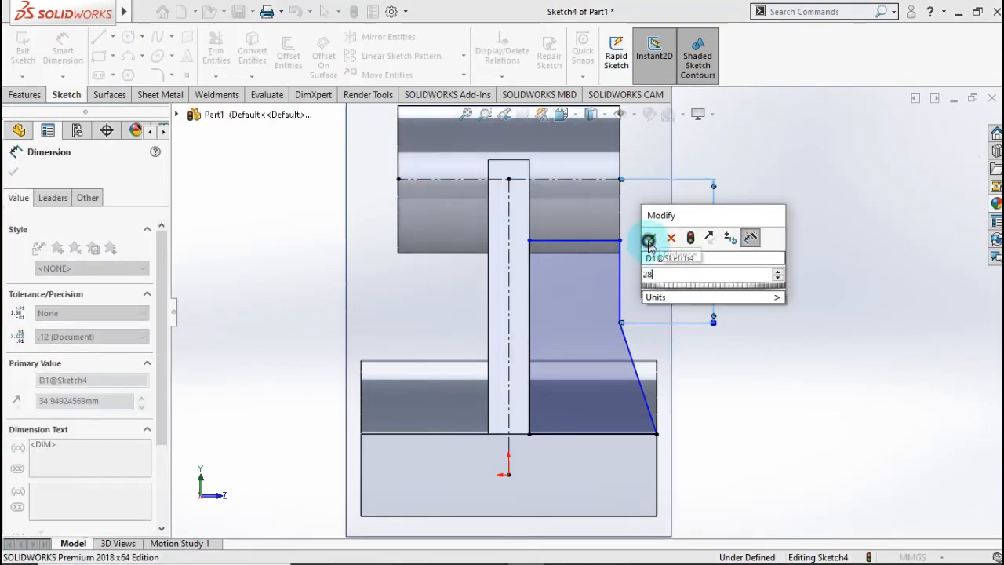
pyautogui.click(649, 241)
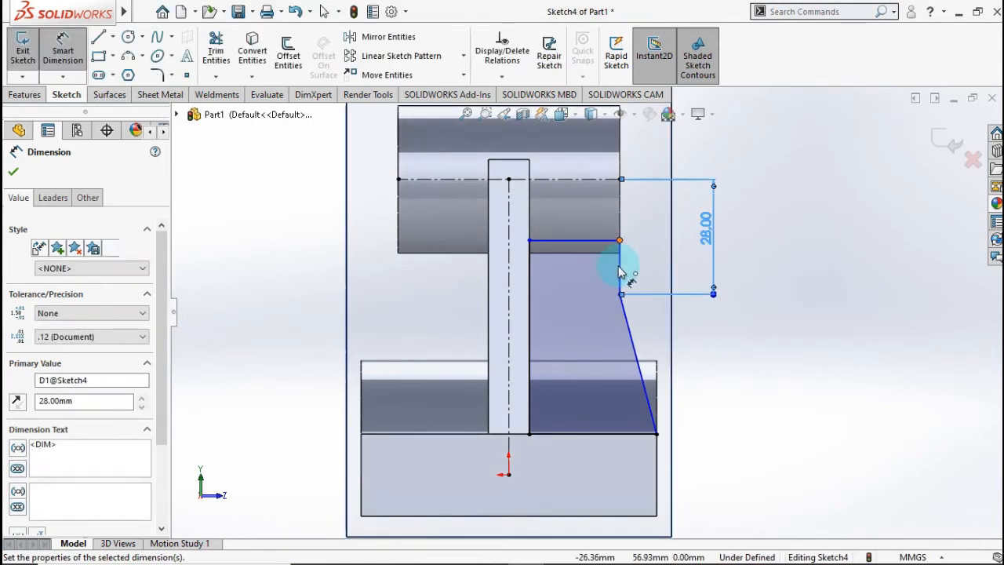
# Set the length of the rib profile's short vertical outer edge to 11 mm
pyautogui.click(620, 263)
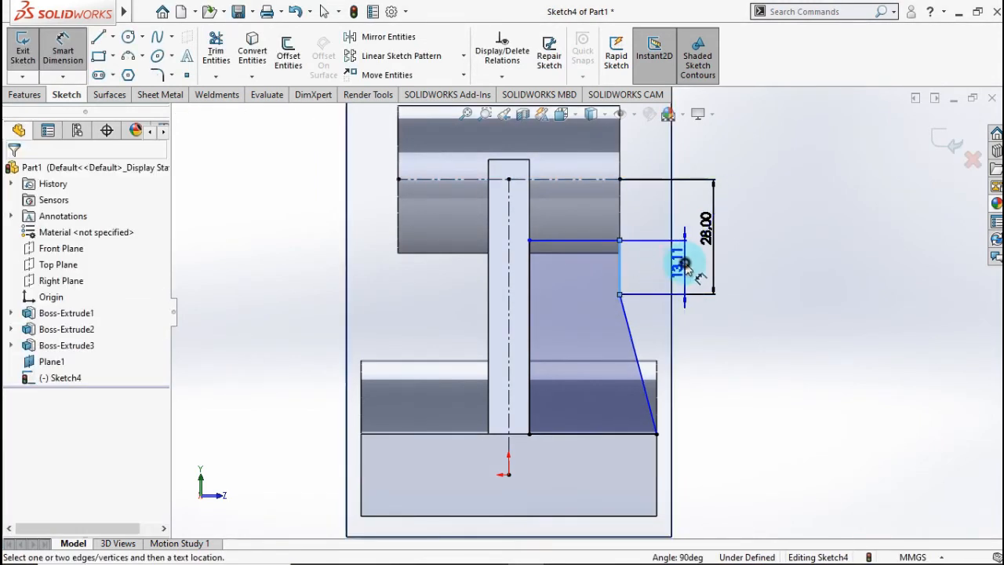
pyautogui.click(686, 269)
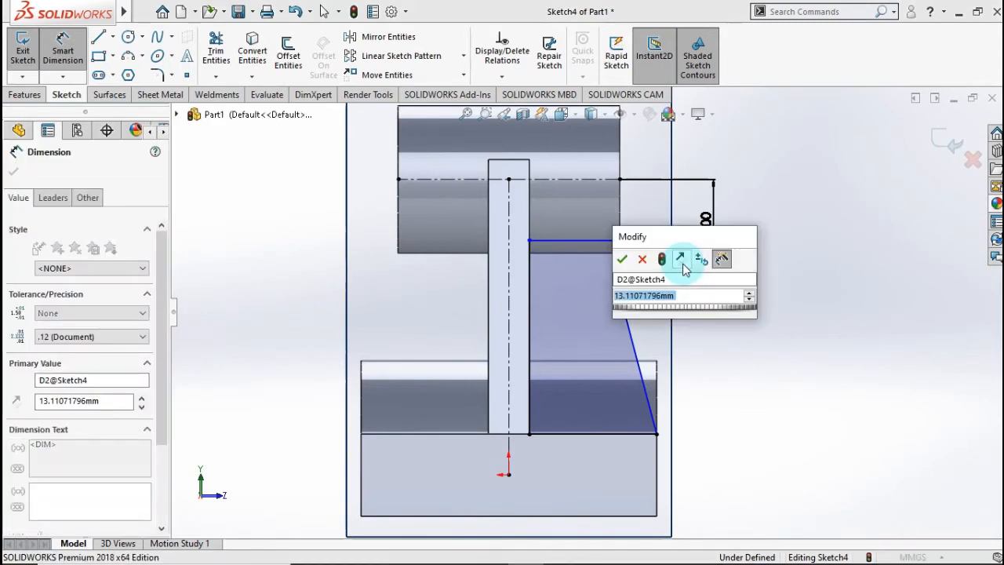
pyautogui.write('11')
pyautogui.click(621, 259)
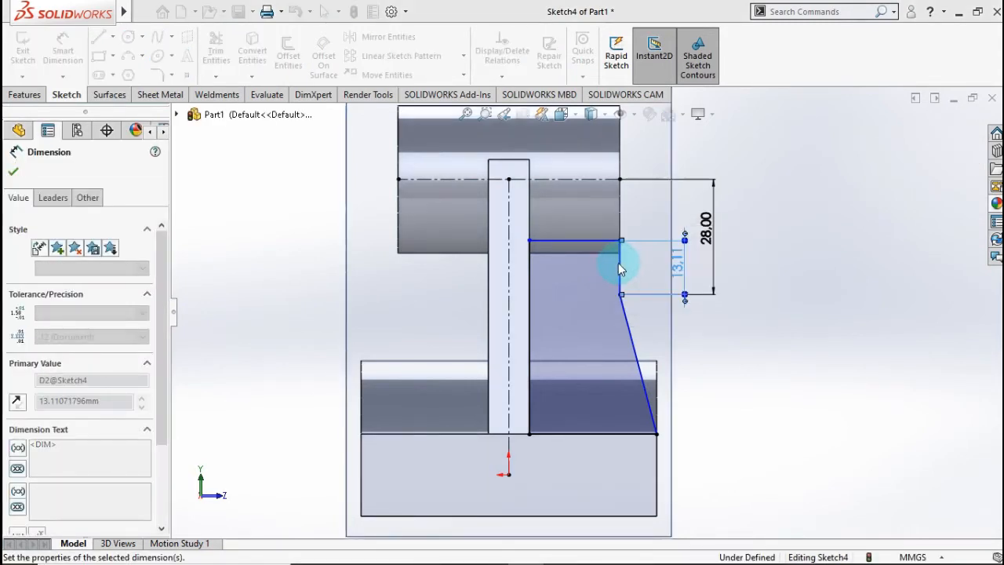
pyautogui.click(517, 241)
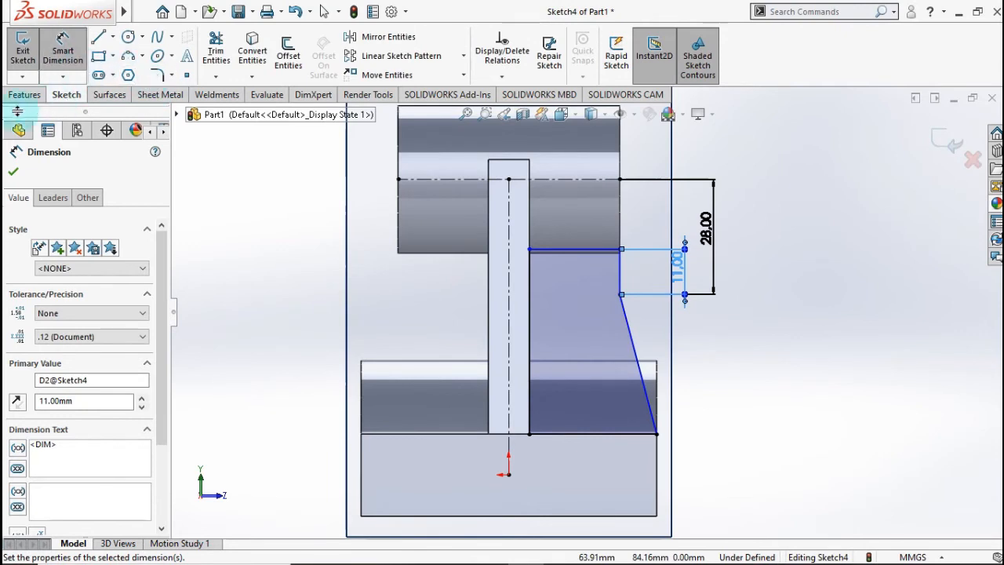
pyautogui.click(12, 173)
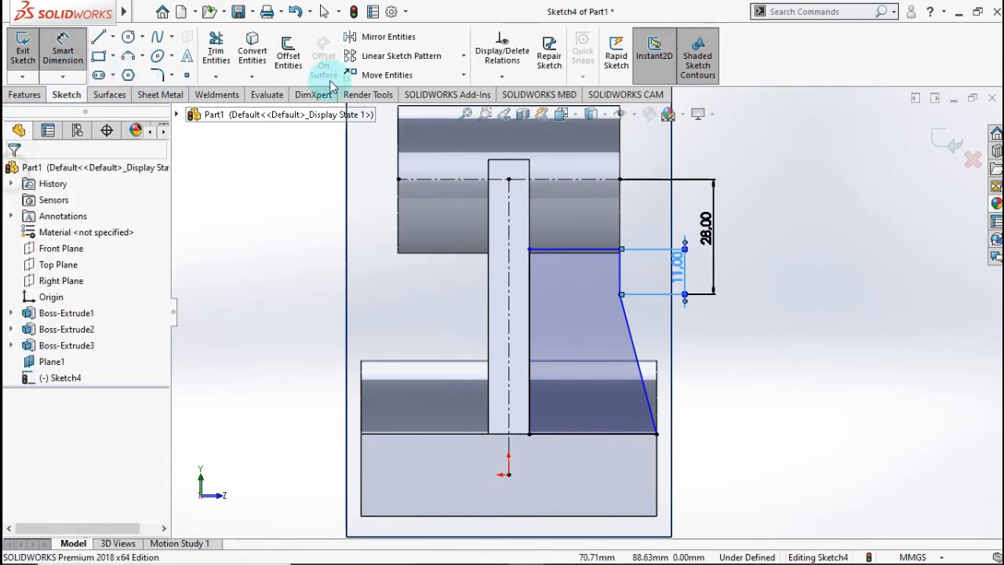
# Mirror all five rib profile lines about the vertical centerline, keeping the originals
pyautogui.click(350, 37)
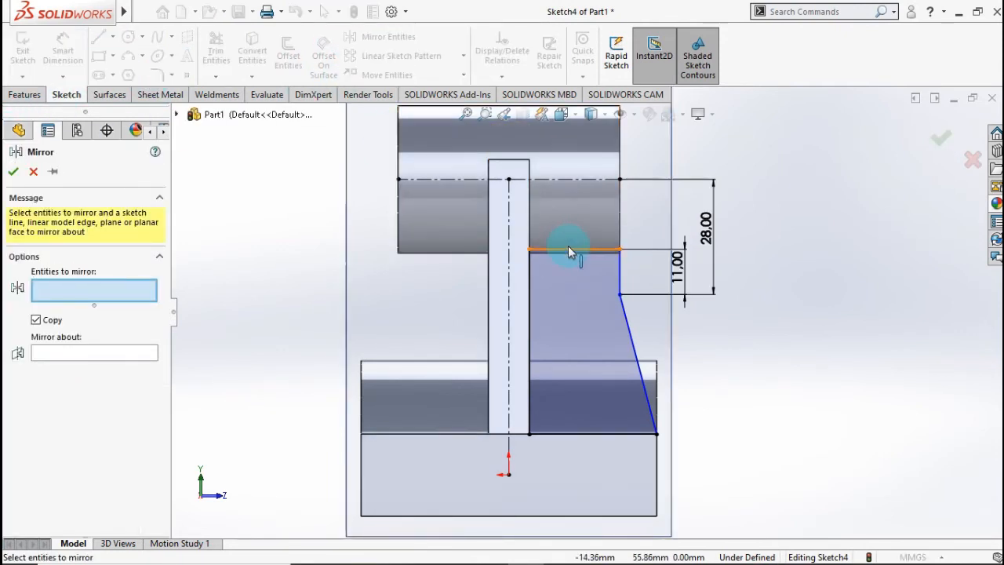
pyautogui.click(520, 229)
pyautogui.moveTo(668, 393); pyautogui.dragTo(697, 469)
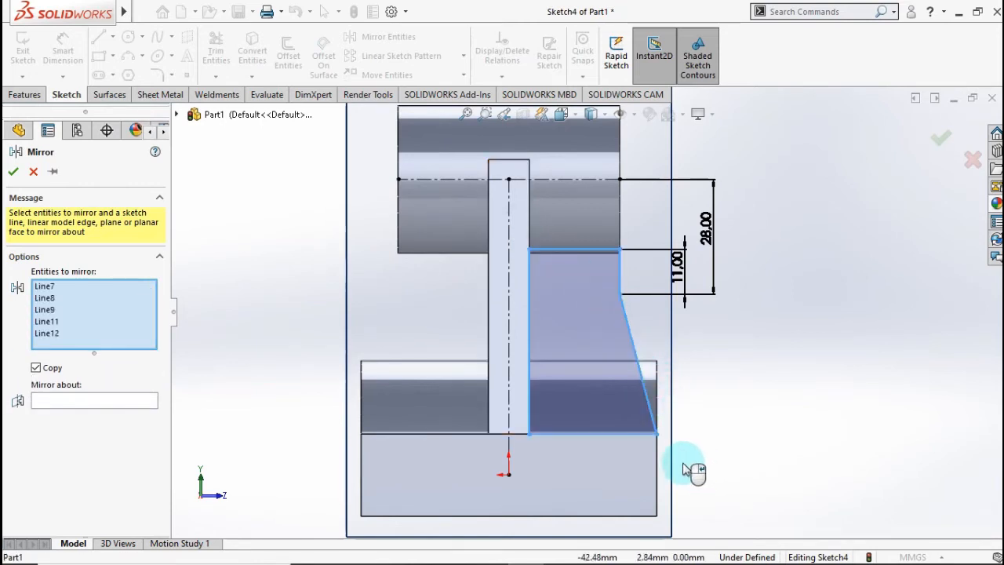
pyautogui.click(118, 401)
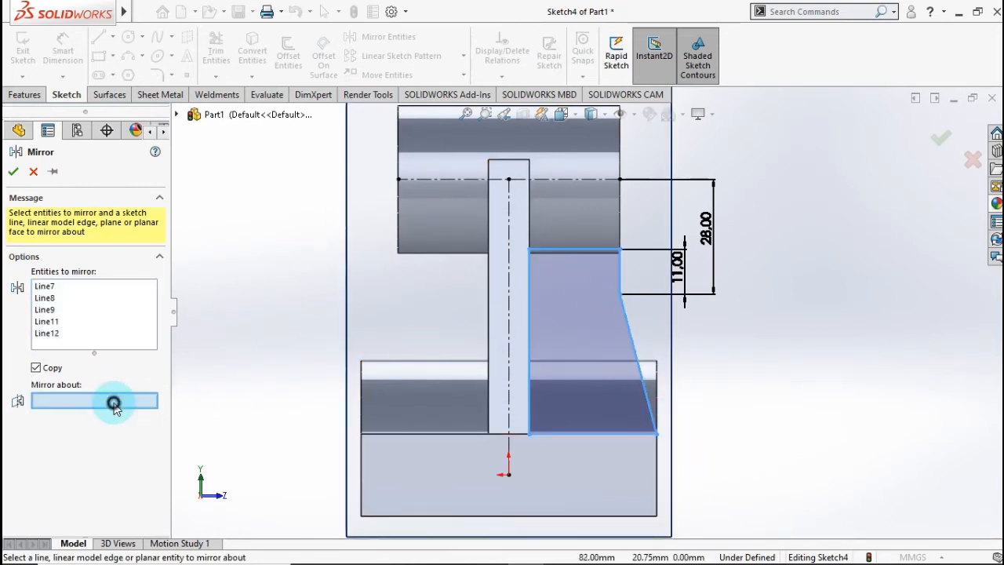
pyautogui.click(508, 284)
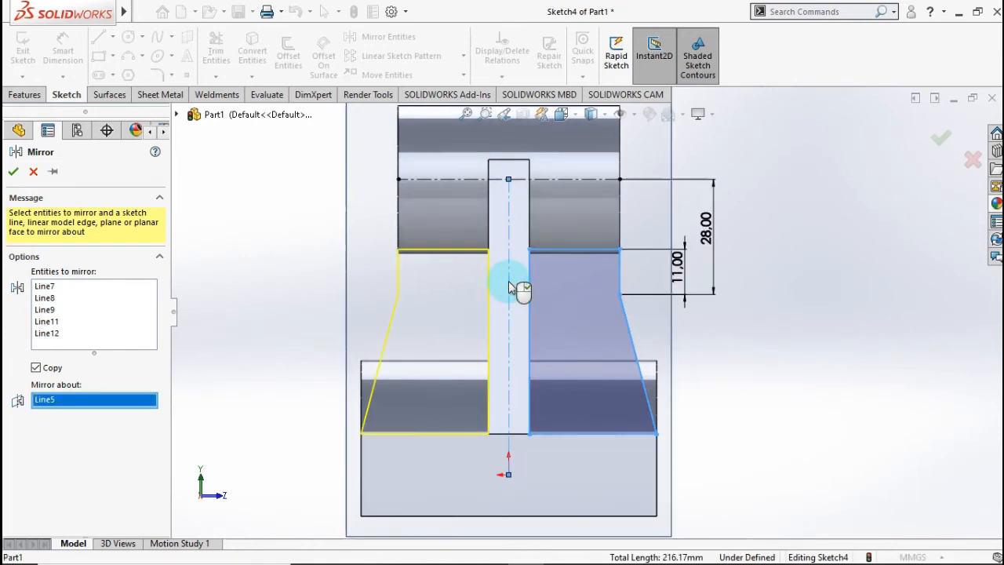
pyautogui.click(14, 172)
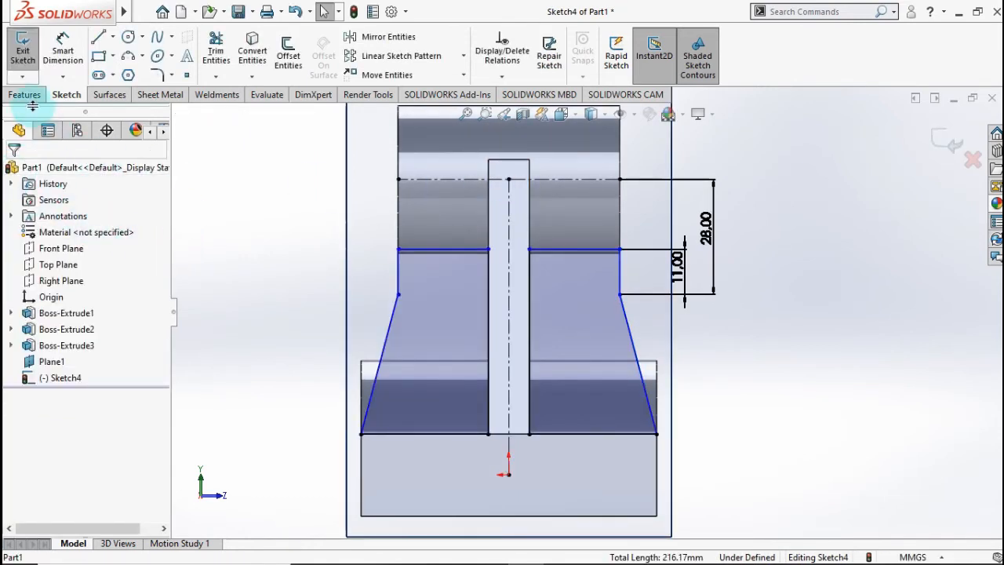
# Extrude both rib profiles 10 mm as a boss with the Mid Plane end condition, merging the result
pyautogui.click(30, 96)
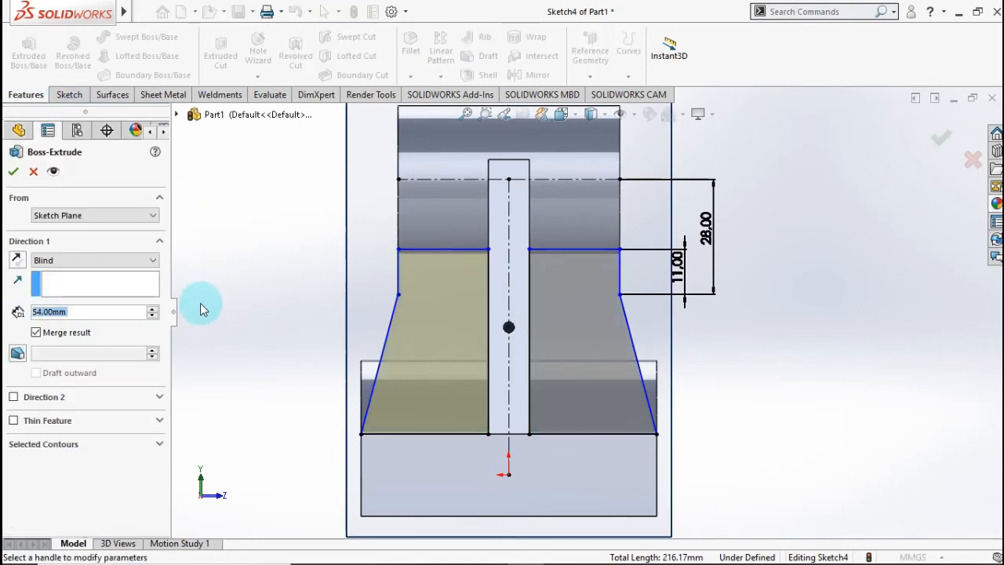
pyautogui.click(261, 269)
pyautogui.hotkey('ctrl', '7')
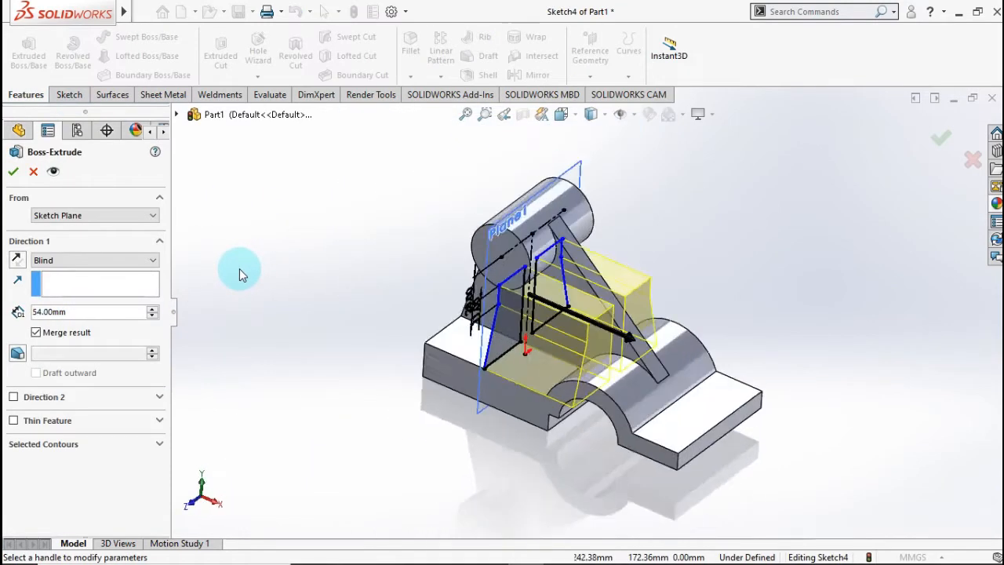
pyautogui.scroll(-6, 551, 322)
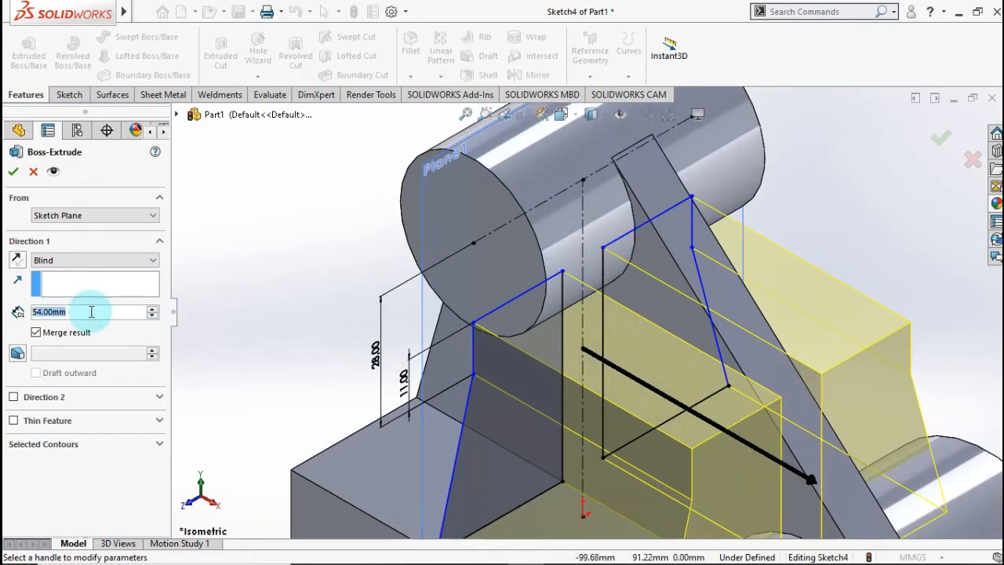
pyautogui.write('10')
pyautogui.click(240, 268)
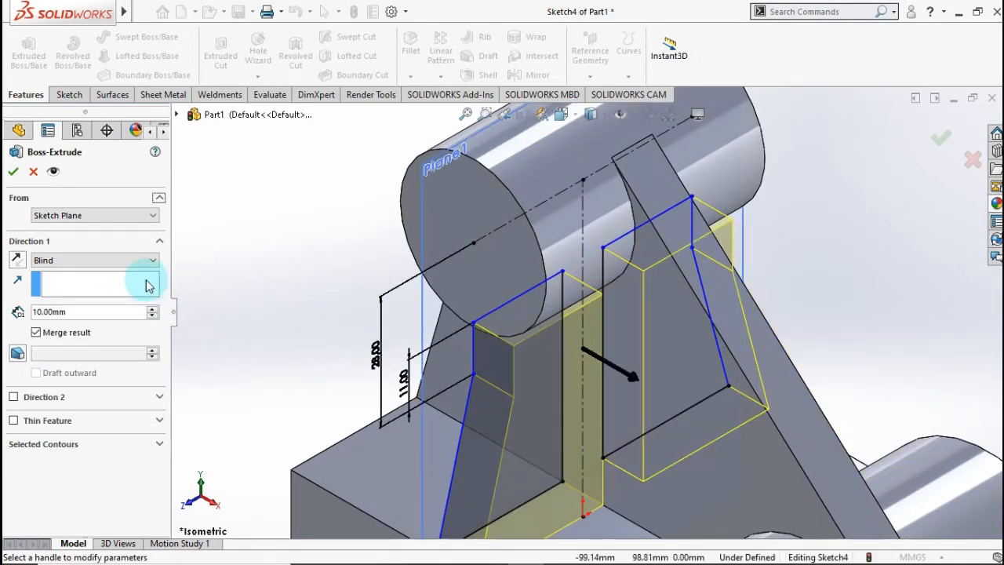
pyautogui.click(121, 263)
pyautogui.click(104, 341)
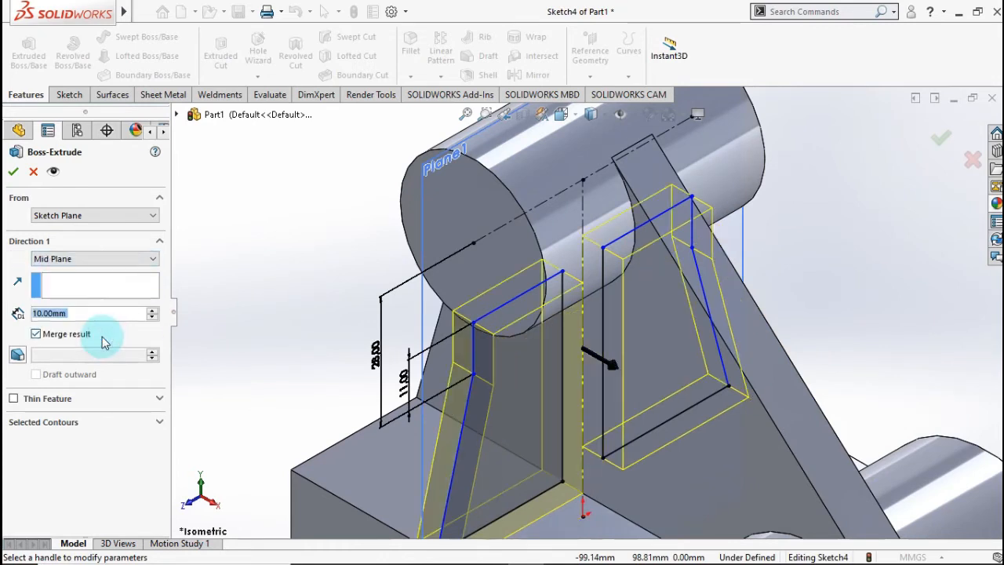
pyautogui.click(14, 172)
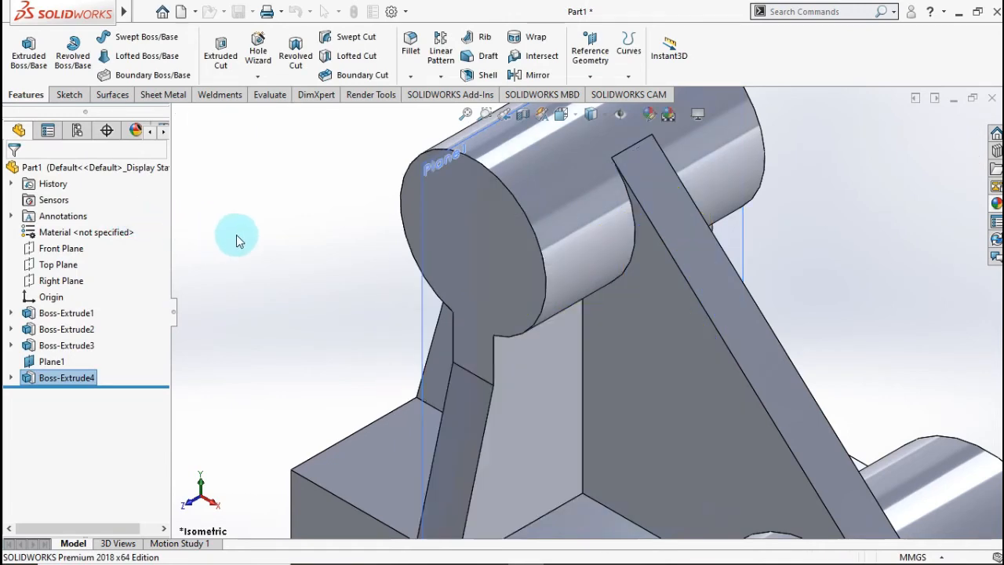
# Start a new sketch on the cylinder's front end face
pyautogui.click(261, 236)
pyautogui.press('z')
pyautogui.press('z')
pyautogui.press('z')
pyautogui.press('z')
pyautogui.press('z')
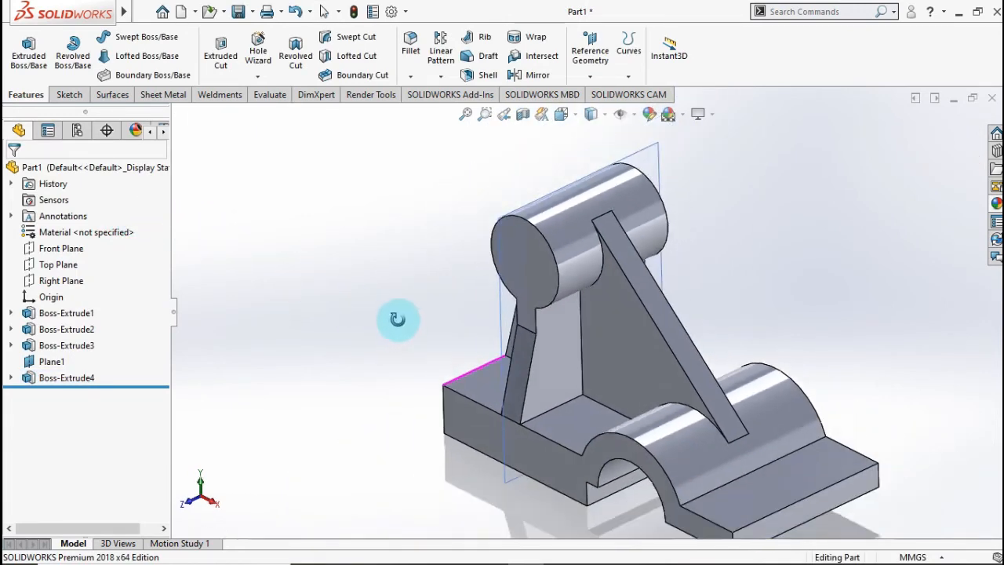
pyautogui.moveTo(398, 325); pyautogui.dragTo(426, 220, button='middle')
pyautogui.click(572, 277)
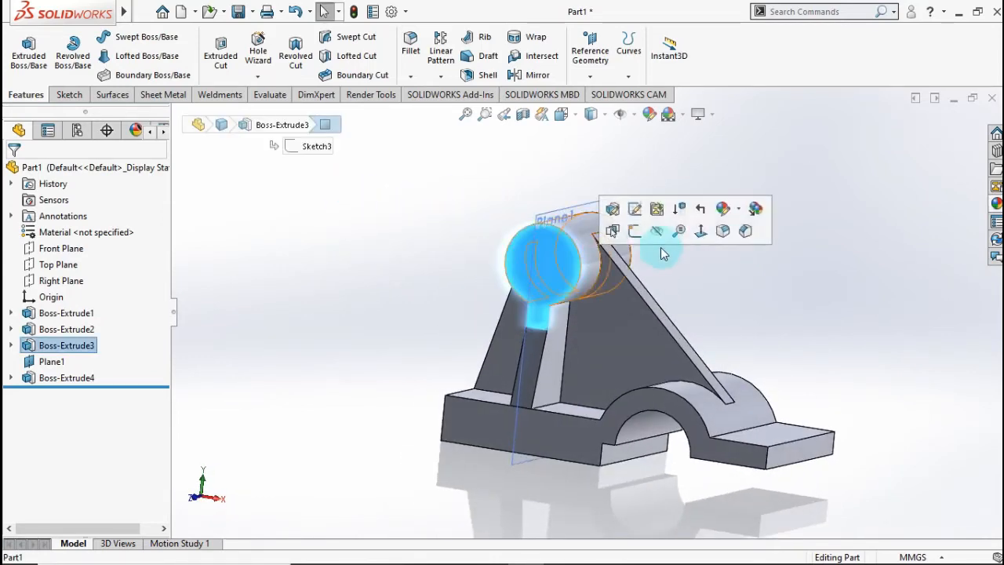
pyautogui.click(637, 232)
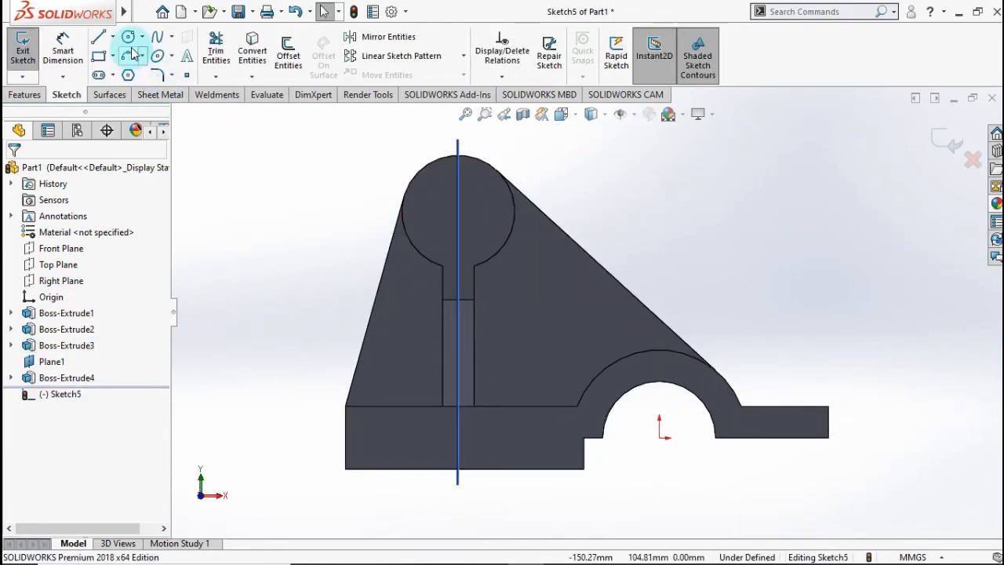
# Draw a circle about 17 mm in diameter concentric with the cylinder on its end face
pyautogui.click(127, 38)
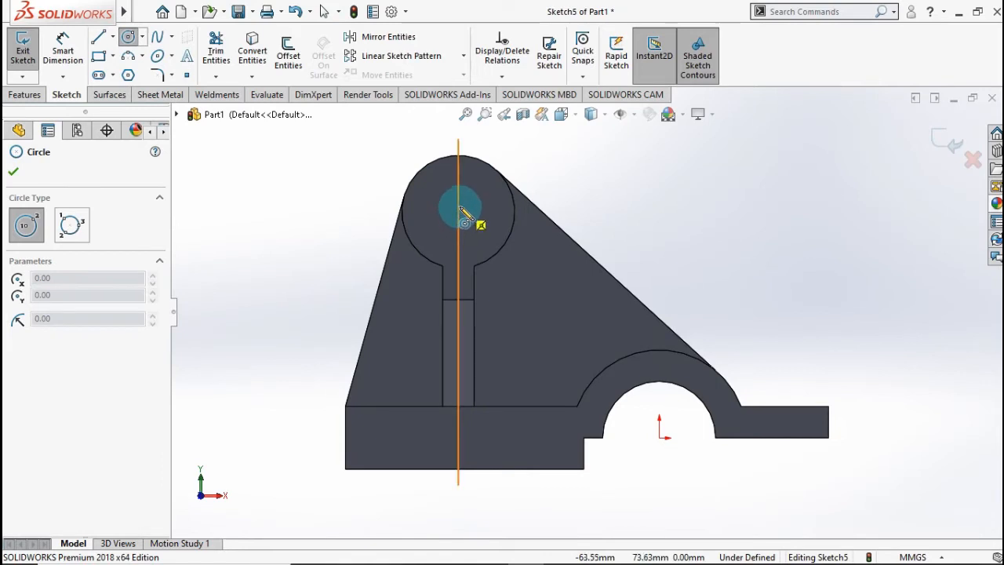
pyautogui.click(461, 209)
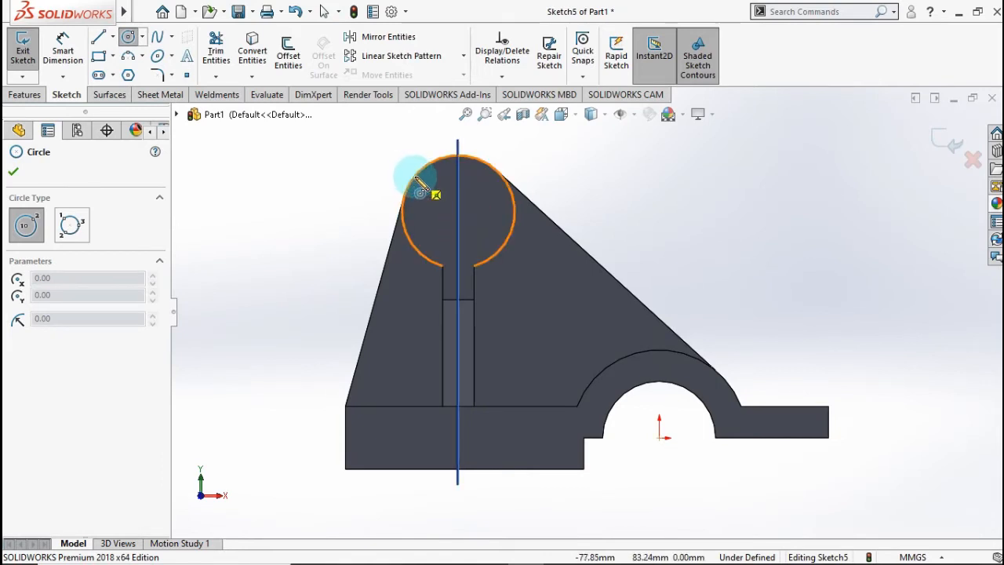
pyautogui.click(485, 210)
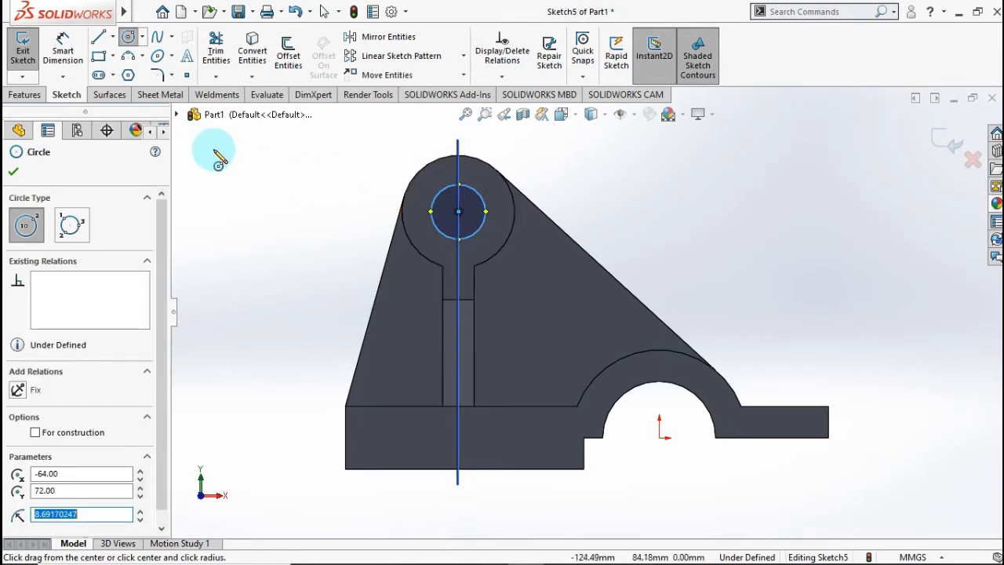
# Dimension the bore circle on the cylinder's end face and set its diameter to 18 mm
pyautogui.click(63, 55)
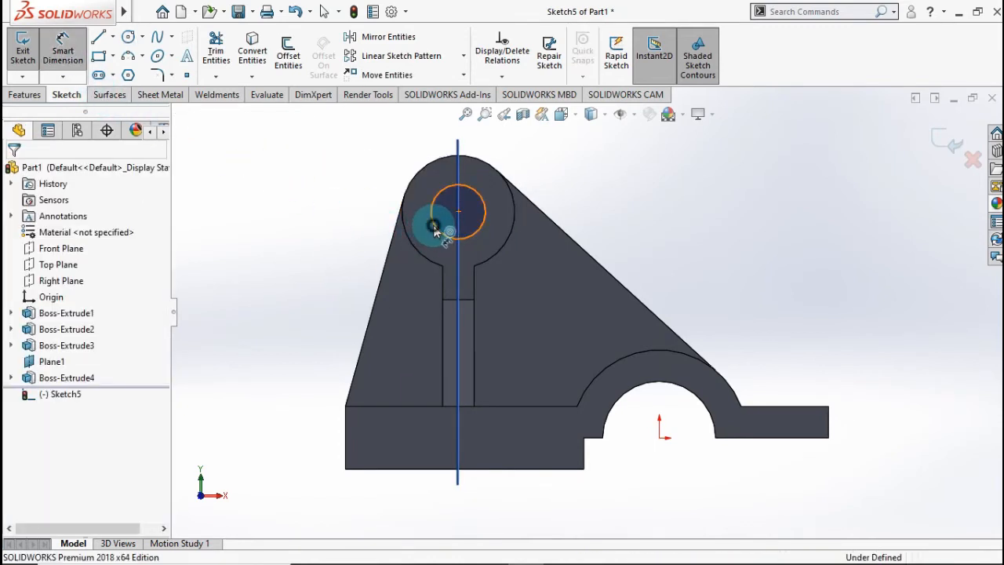
pyautogui.click(433, 226)
pyautogui.click(315, 220)
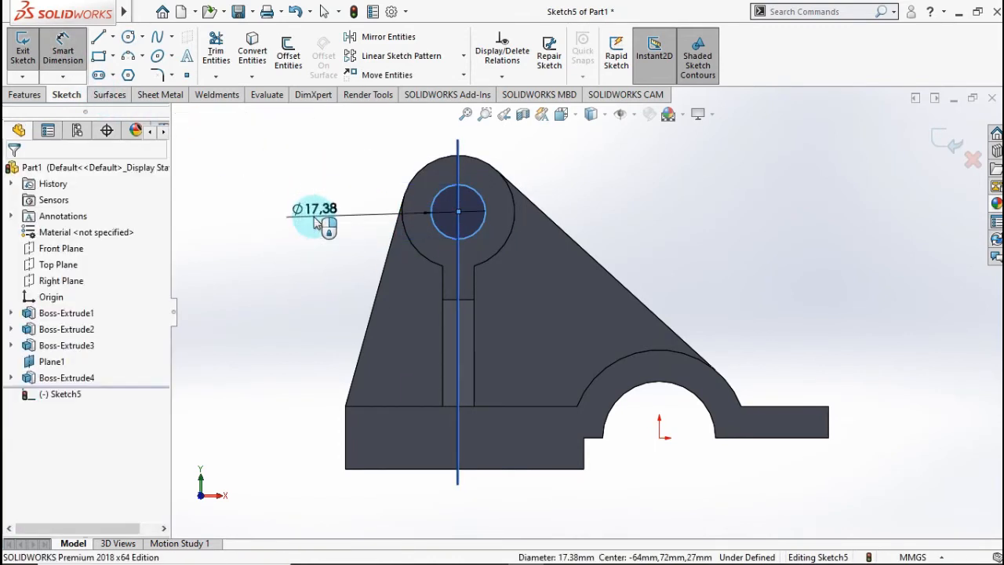
pyautogui.click(312, 225)
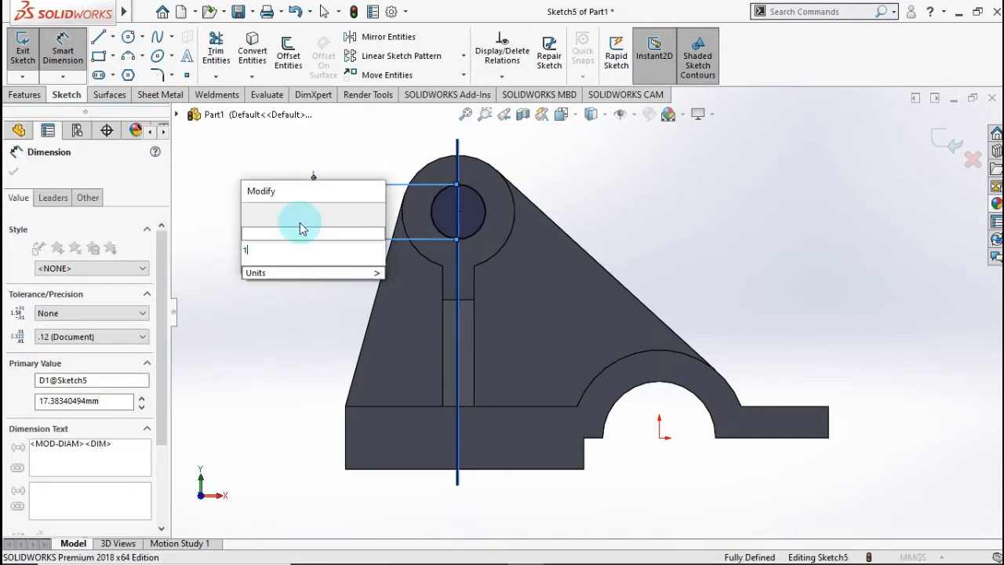
pyautogui.write('18')
pyautogui.click(251, 213)
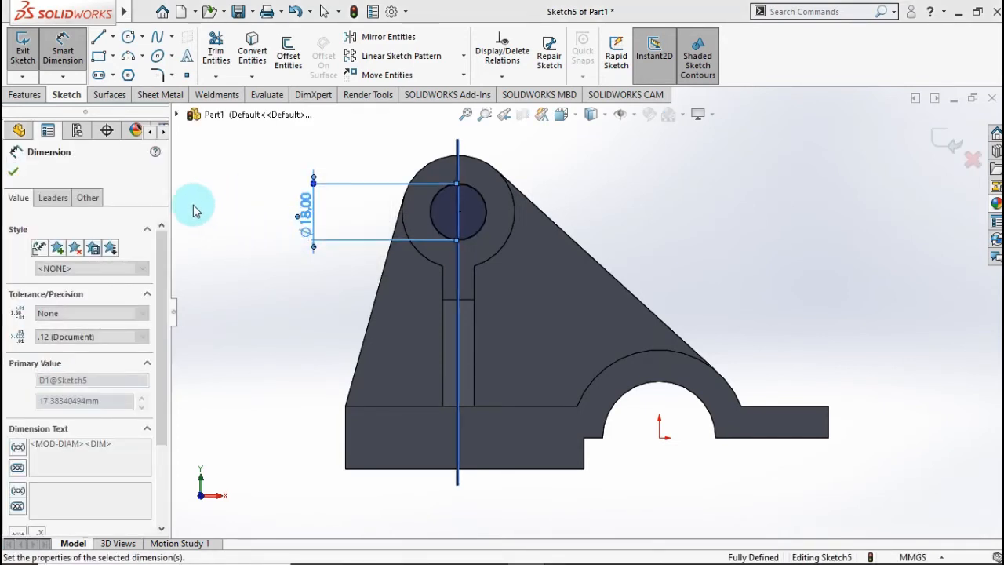
# Cut the bore circle through the cylinder as an extruded cut with the Through All end condition
pyautogui.click(29, 95)
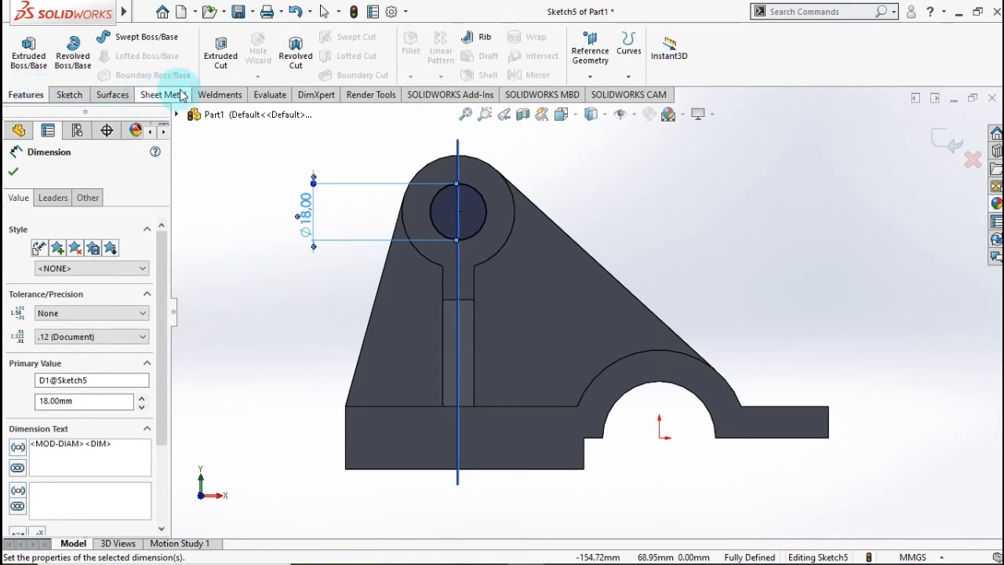
pyautogui.click(218, 61)
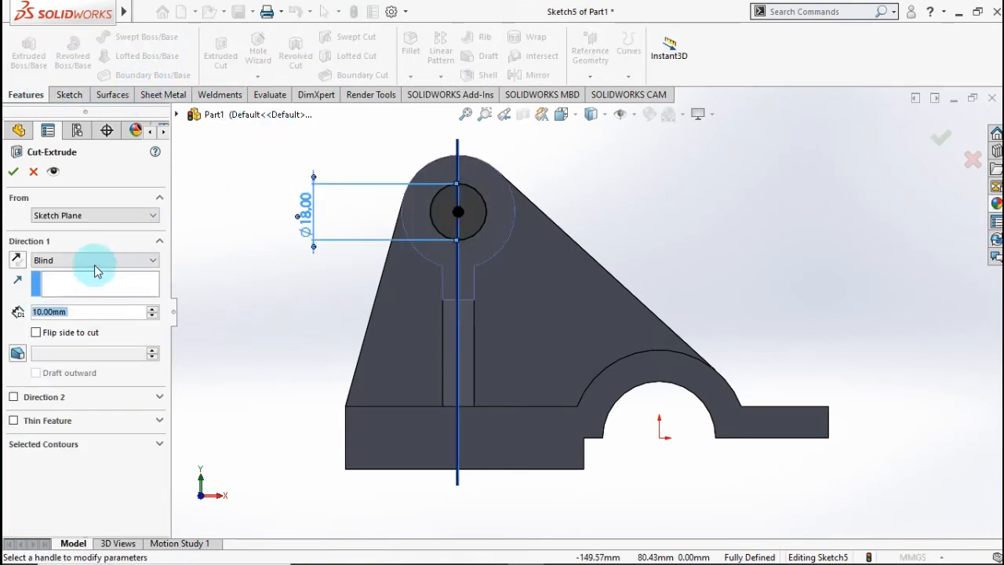
pyautogui.click(94, 267)
pyautogui.click(69, 281)
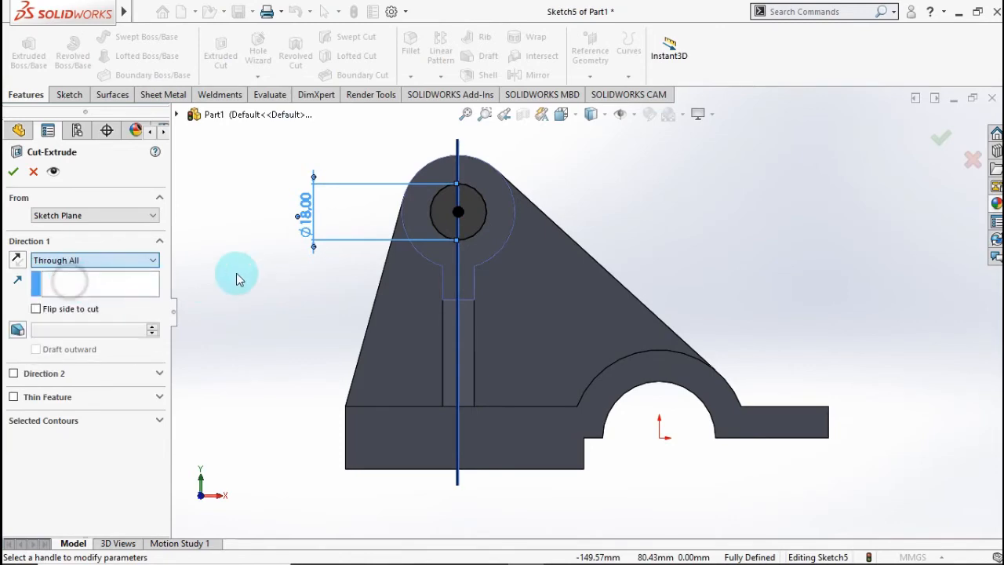
pyautogui.click(13, 171)
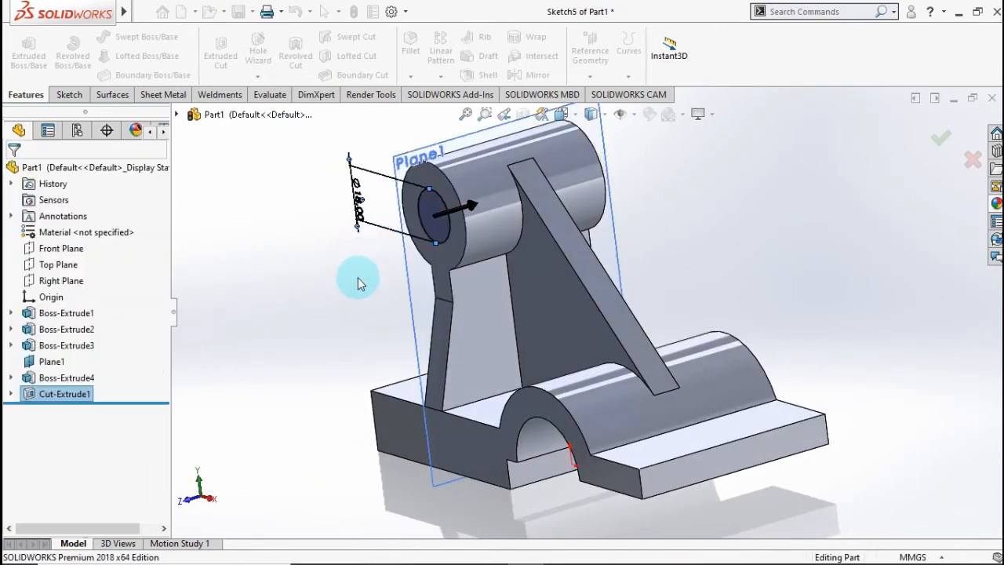
# Start a new sketch on the top face of the flat flange beside the arch
pyautogui.moveTo(378, 250); pyautogui.dragTo(642, 325, button='middle')
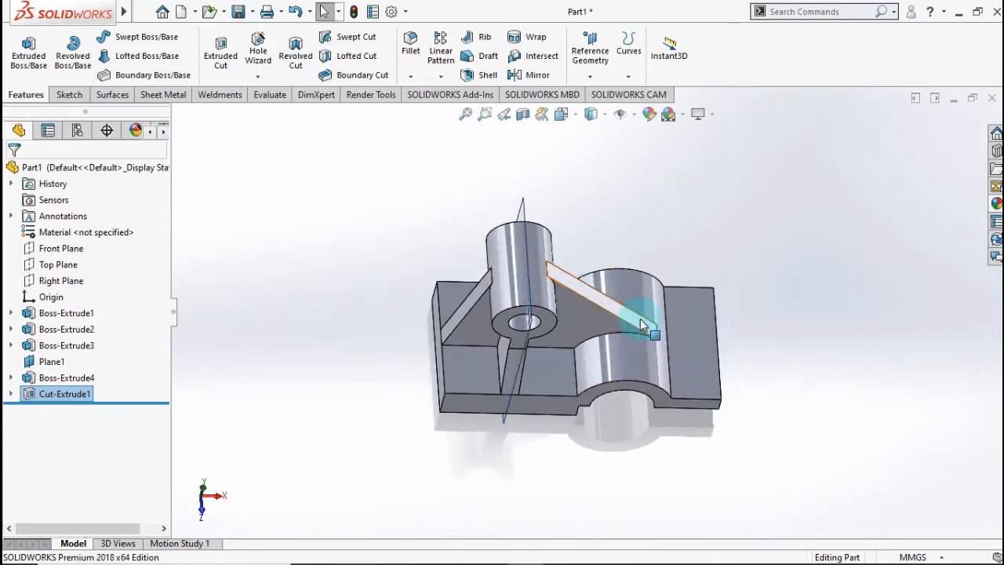
pyautogui.click(693, 342)
pyautogui.click(761, 300)
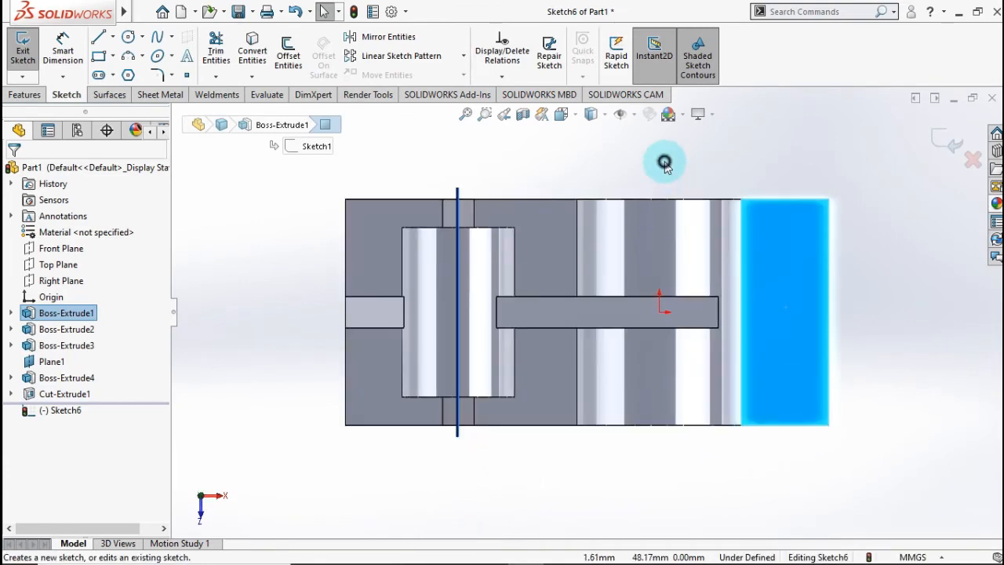
# Draw a horizontal centerline about 61 mm long from the origin to just past the flange's outer edge
pyautogui.click(113, 38)
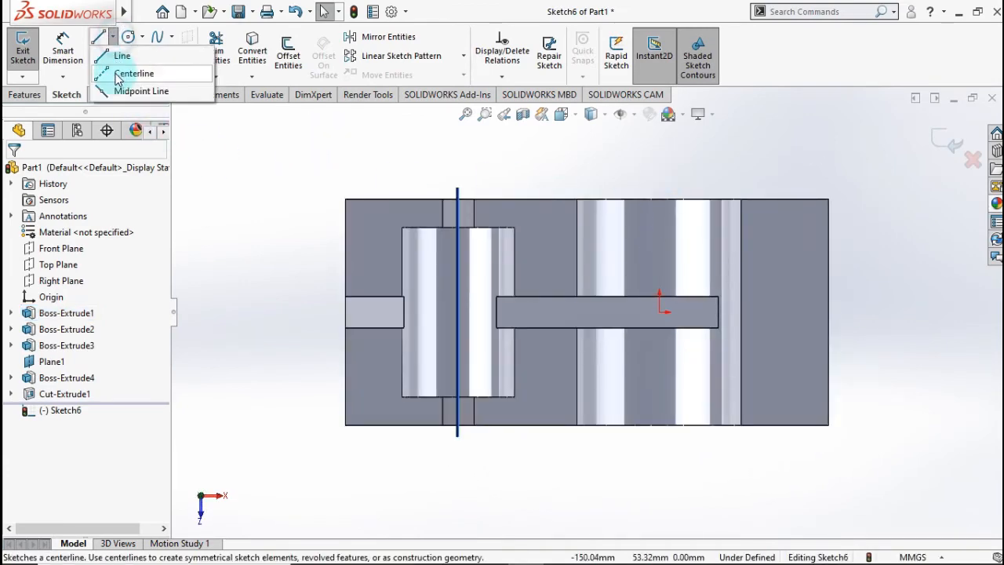
pyautogui.click(125, 73)
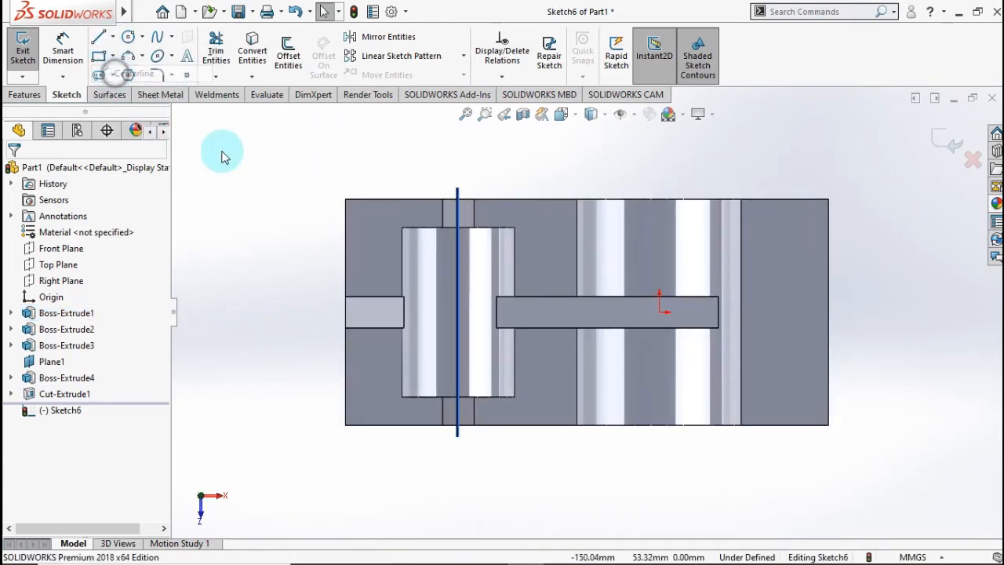
pyautogui.click(660, 313)
pyautogui.click(829, 312)
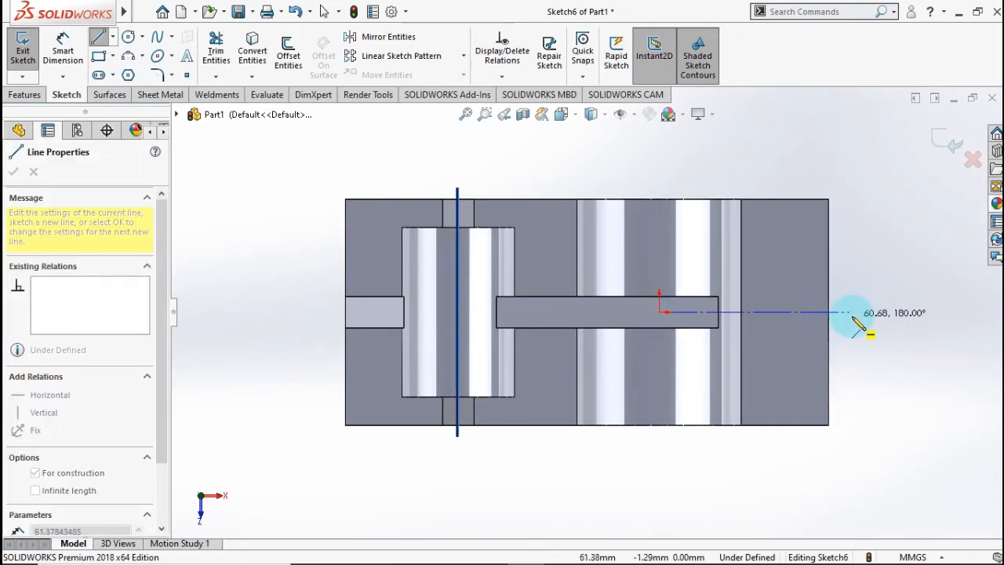
pyautogui.click(852, 312)
pyautogui.press('Escape')
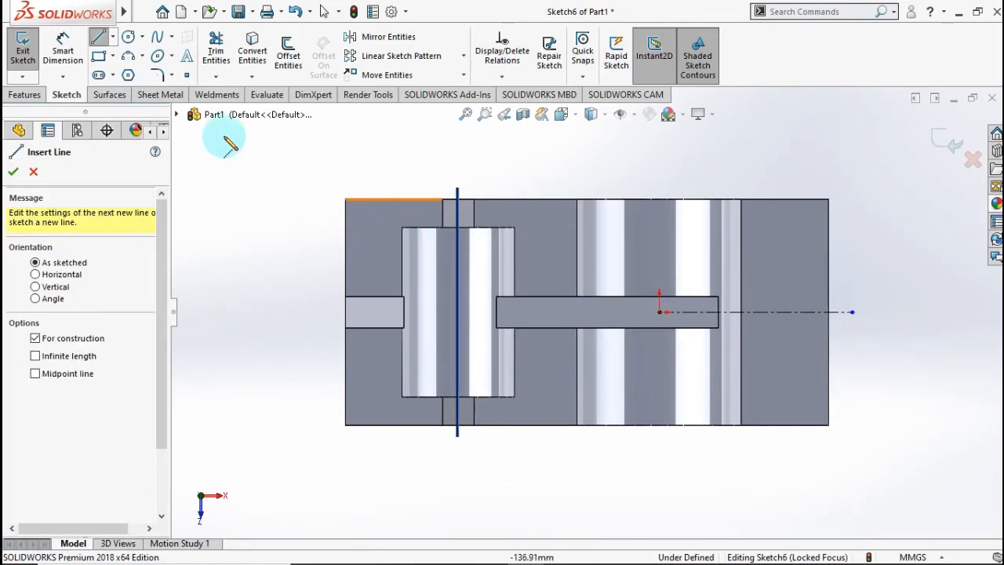
# Draw a corner rectangle about 8 mm wide across the centerline, with one side on the flange's outer edge
pyautogui.click(113, 39)
pyautogui.click(112, 55)
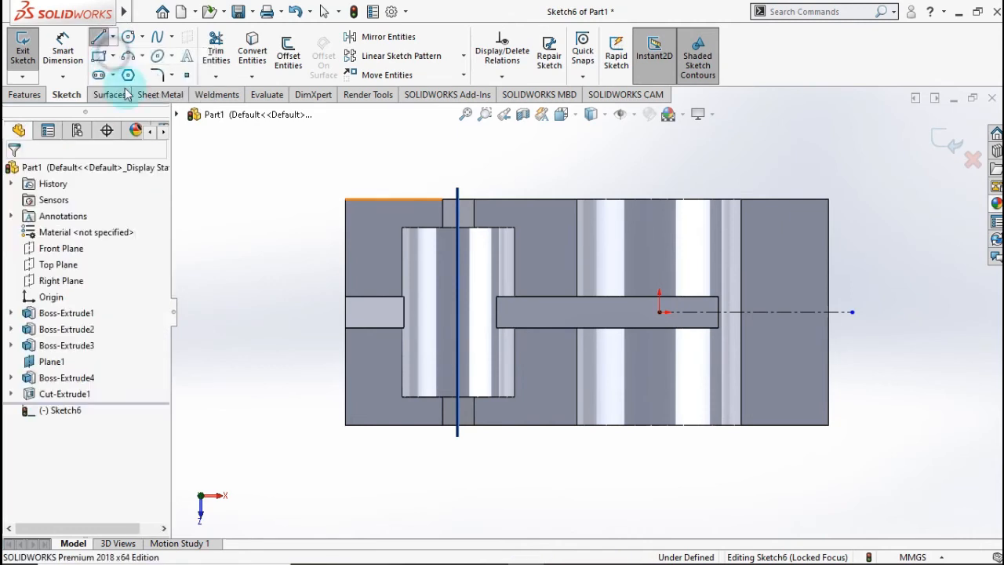
pyautogui.scroll(-5, 836, 320)
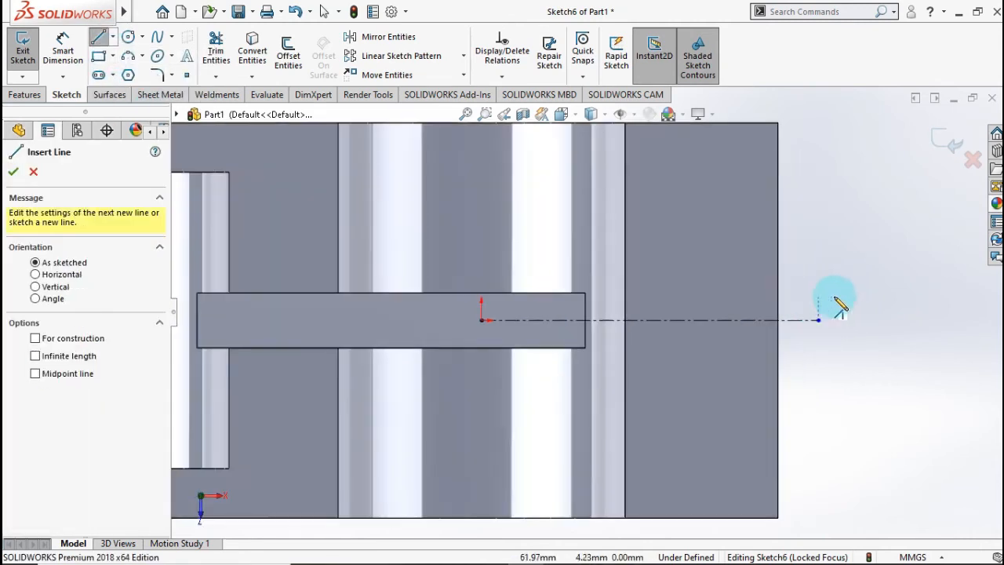
pyautogui.click(99, 58)
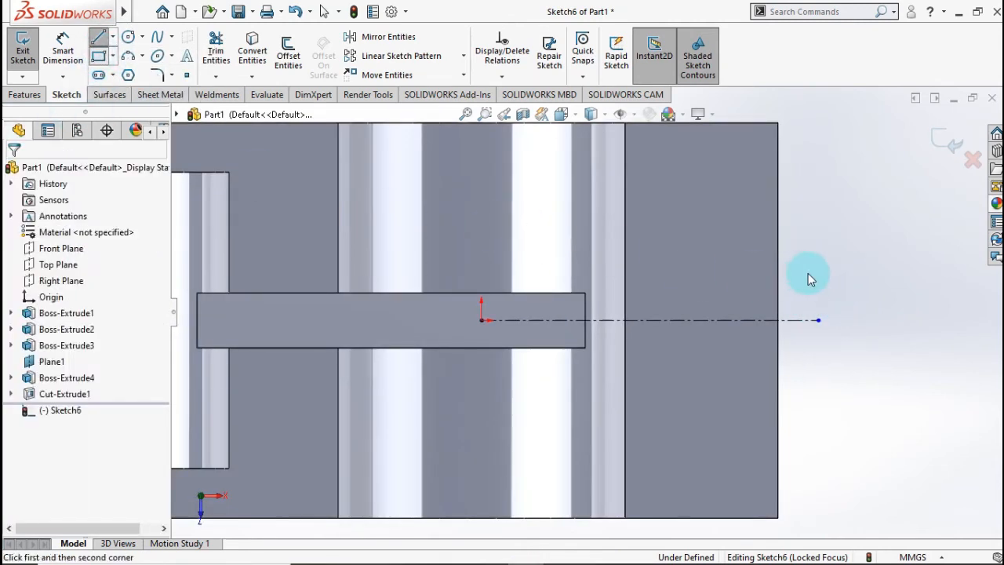
pyautogui.moveTo(778, 281); pyautogui.dragTo(734, 368)
pyautogui.click(63, 49)
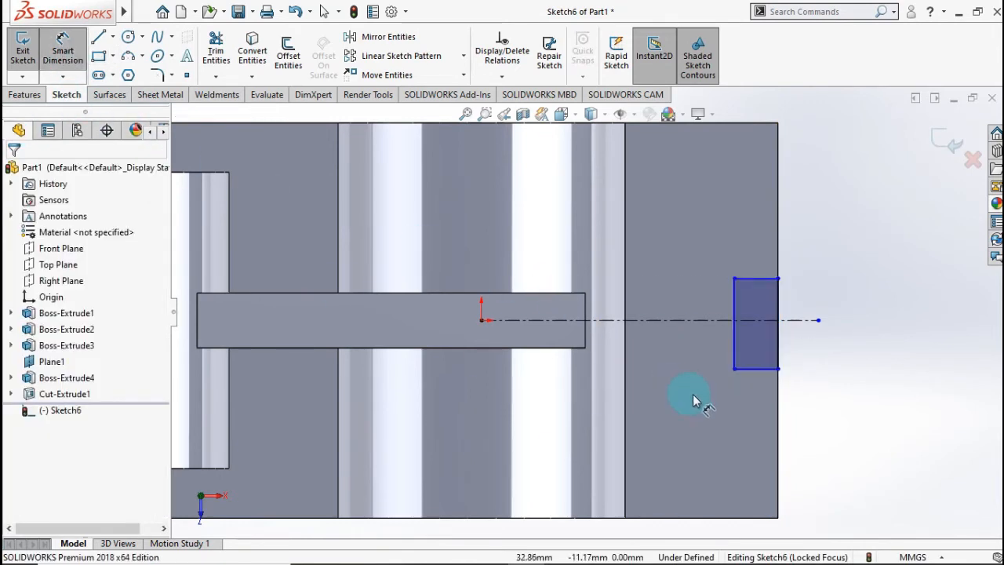
pyautogui.press('Escape')
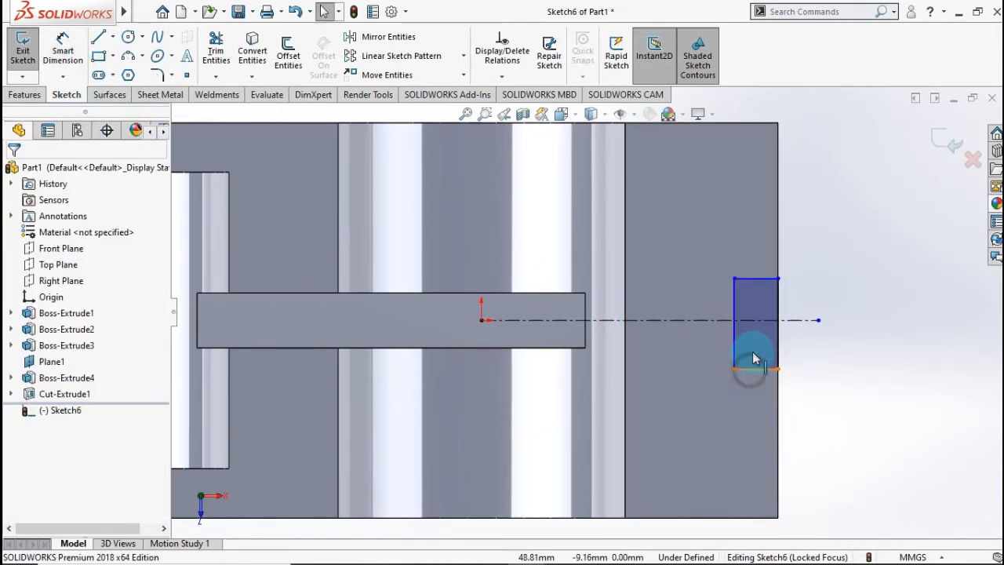
# Make the rectangle's two horizontal sides symmetric about the centerline
pyautogui.click(752, 365)
pyautogui.click(752, 320)
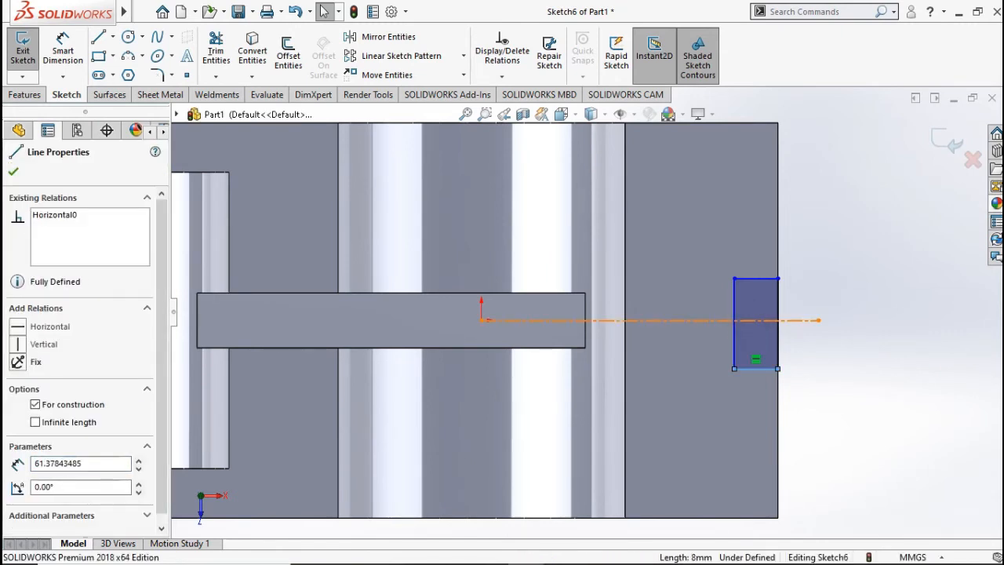
pyautogui.keyDown('ctrl'); pyautogui.click(758, 280); pyautogui.keyUp('ctrl')
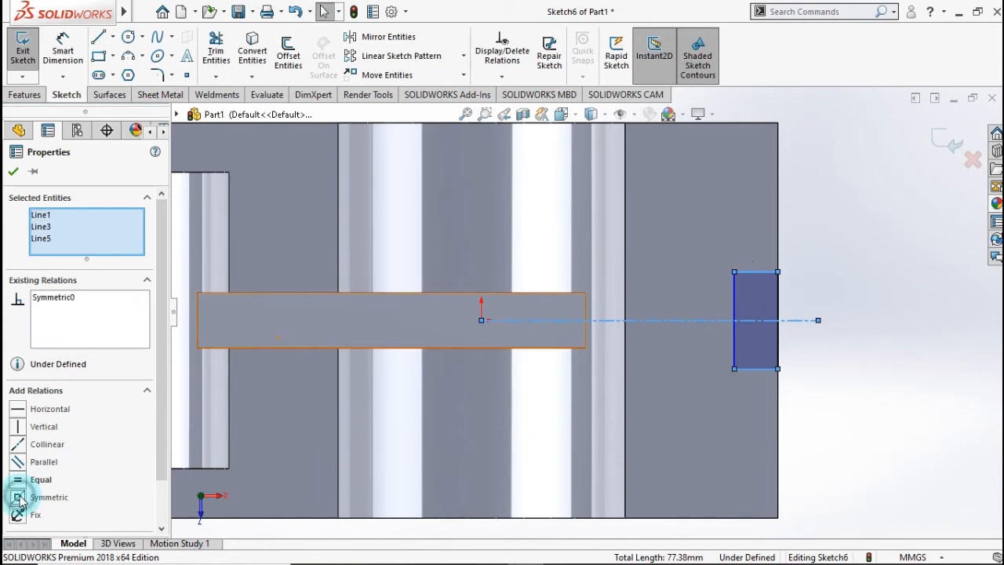
pyautogui.click(14, 173)
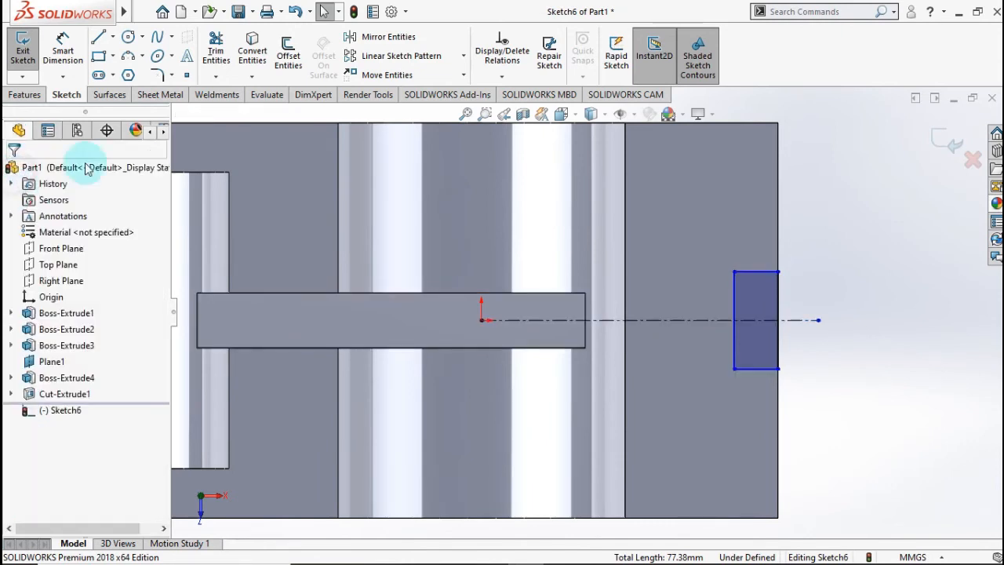
# Dimension the rectangle's side along the flange's outer edge and set its length to 20 mm
pyautogui.click(72, 56)
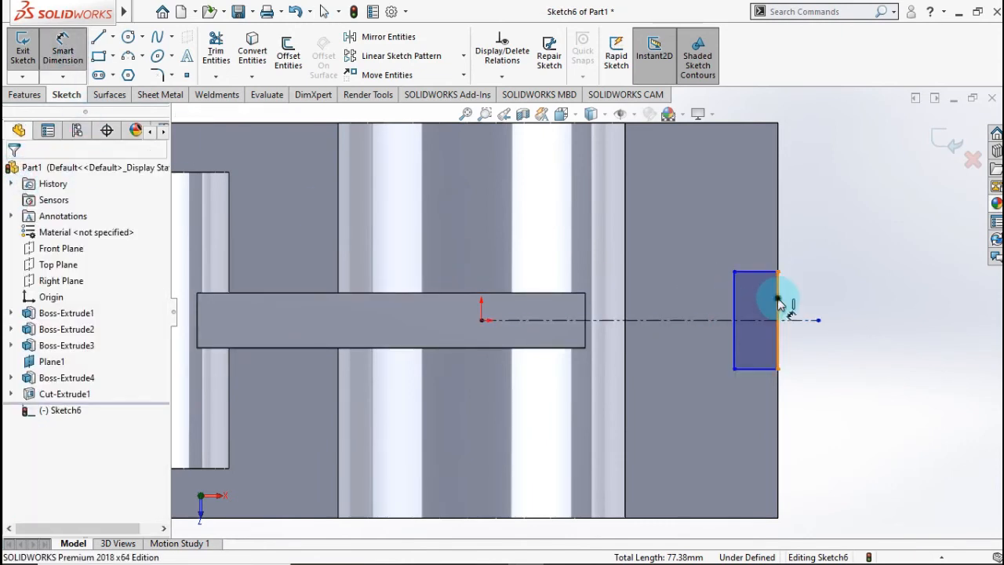
pyautogui.click(846, 320)
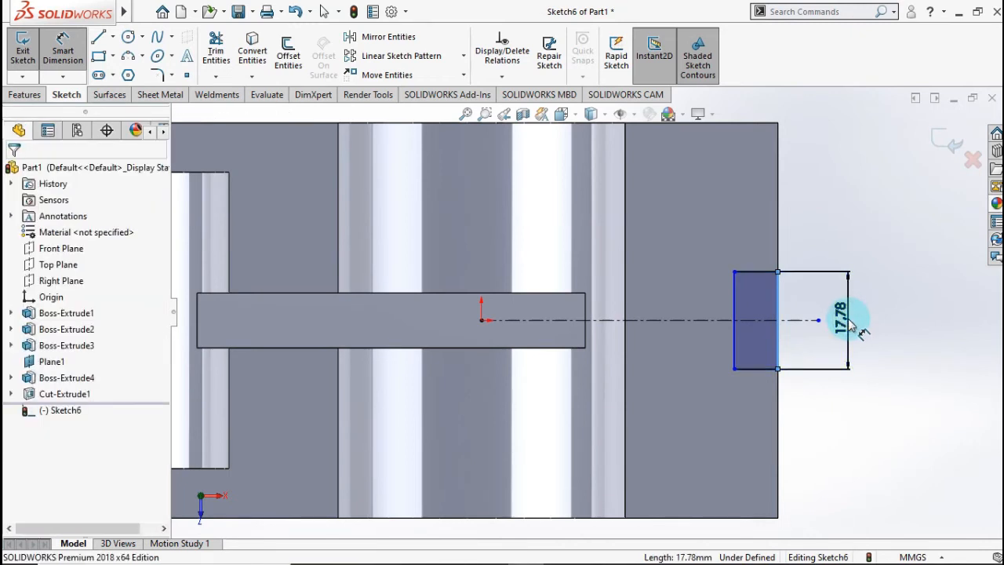
pyautogui.click(833, 328)
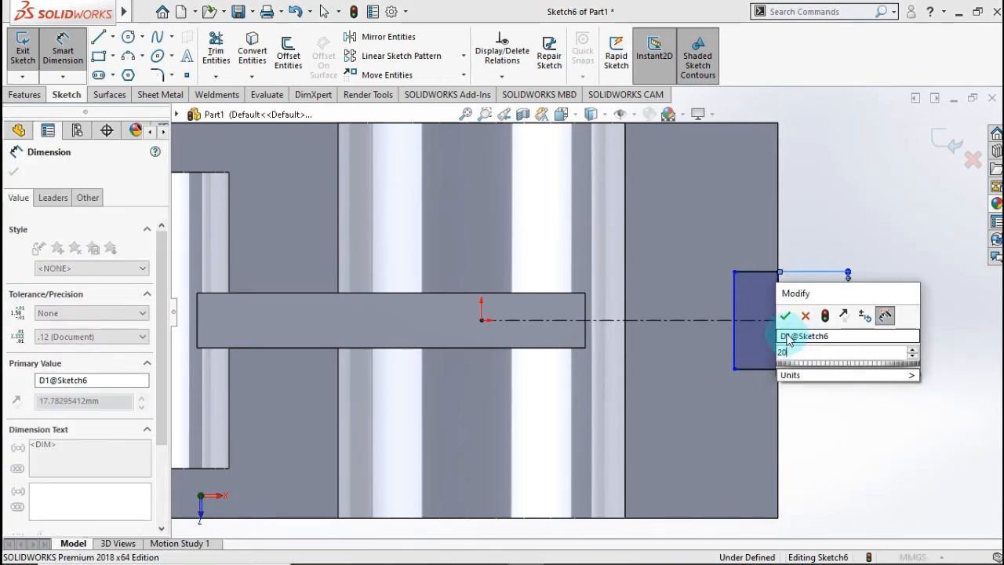
pyautogui.click(784, 317)
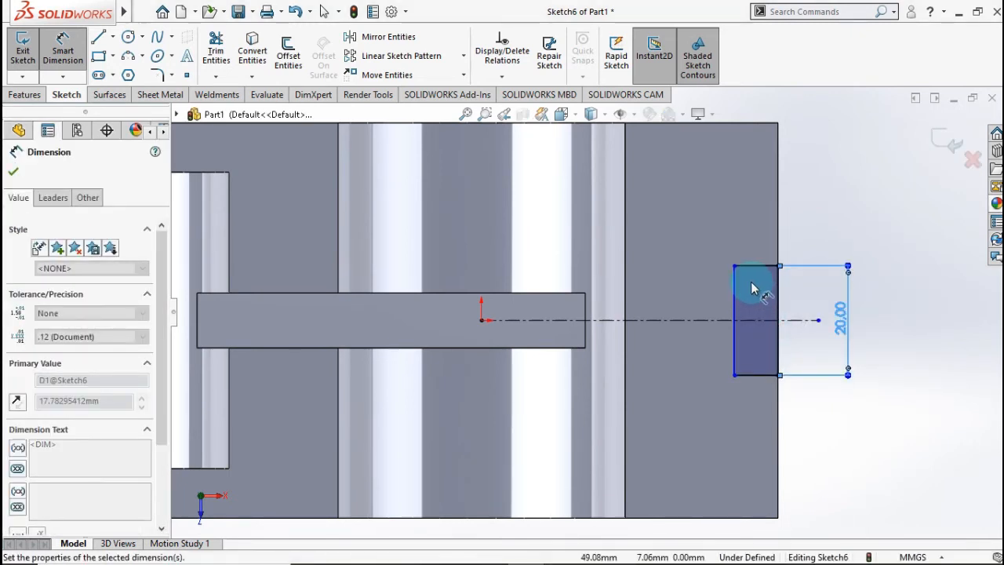
# Dimension the rectangle's horizontal side and set its width to 10 mm
pyautogui.click(757, 250)
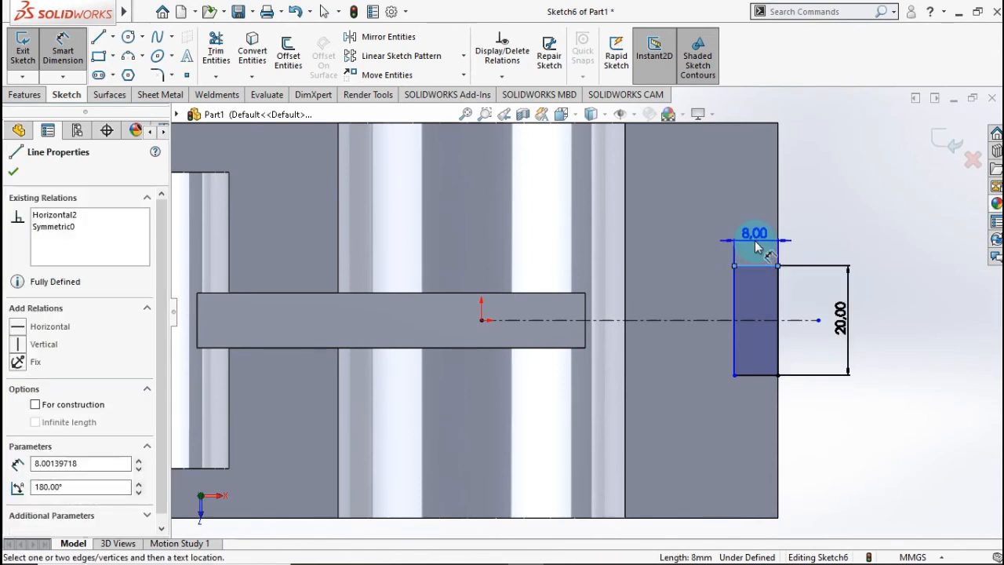
pyautogui.click(757, 247)
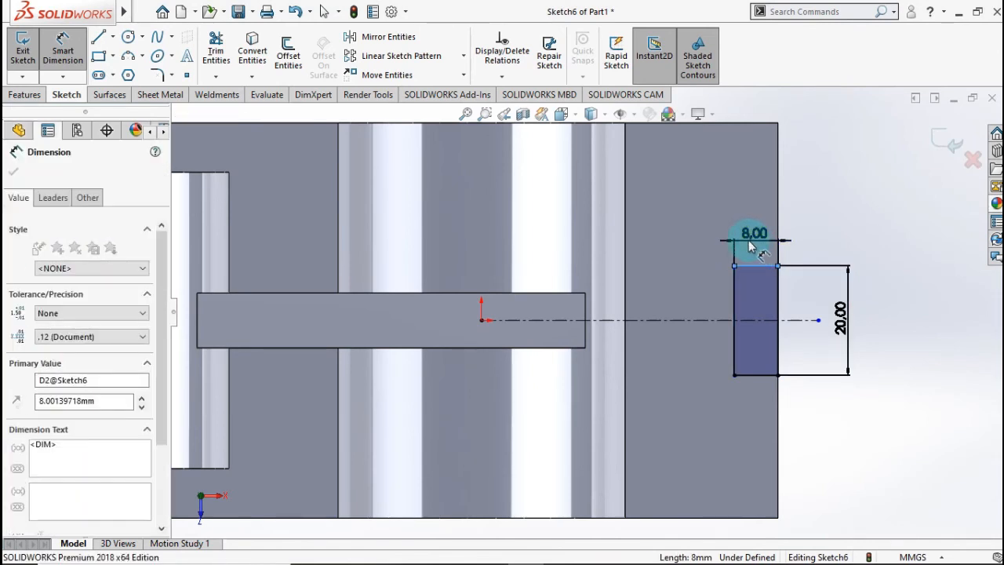
pyautogui.write('10')
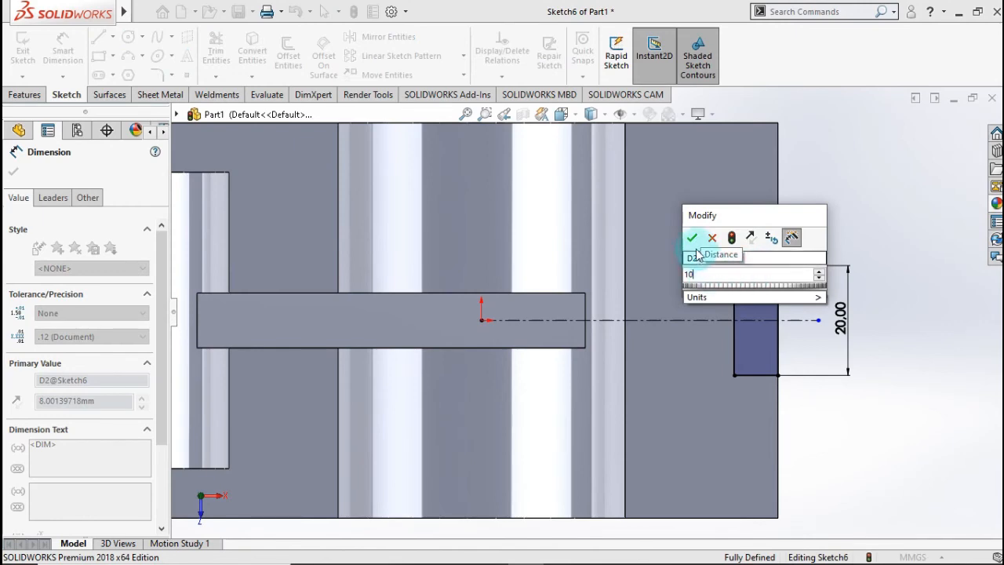
pyautogui.click(691, 237)
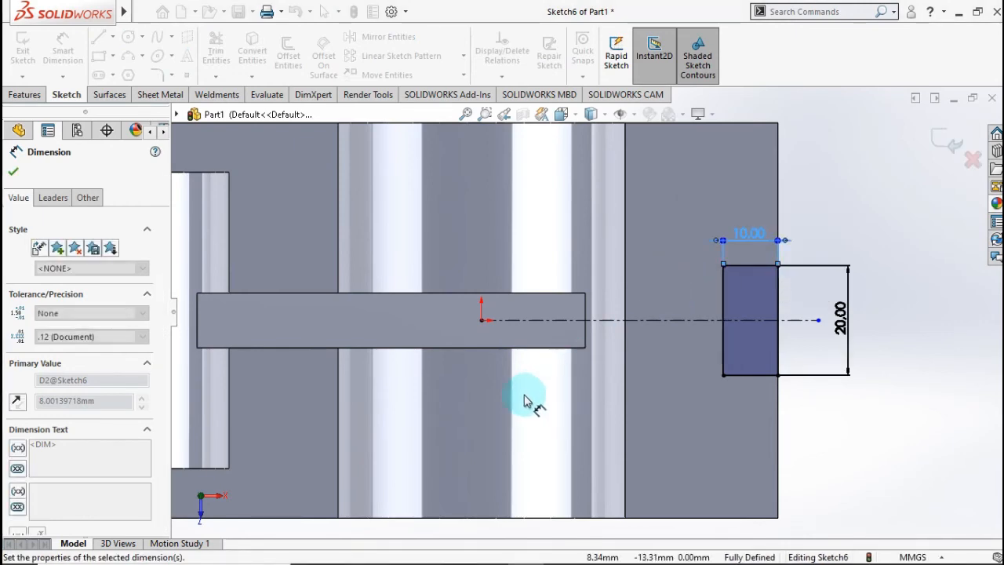
# Draw a circle about 9 mm in diameter on the base's top face, between the cylinder and the arch near the front edge
pyautogui.scroll(2, 520, 398)
pyautogui.keyDown('ctrl'); pyautogui.moveTo(530, 396); pyautogui.dragTo(621, 384, button='middle'); pyautogui.keyUp('ctrl')
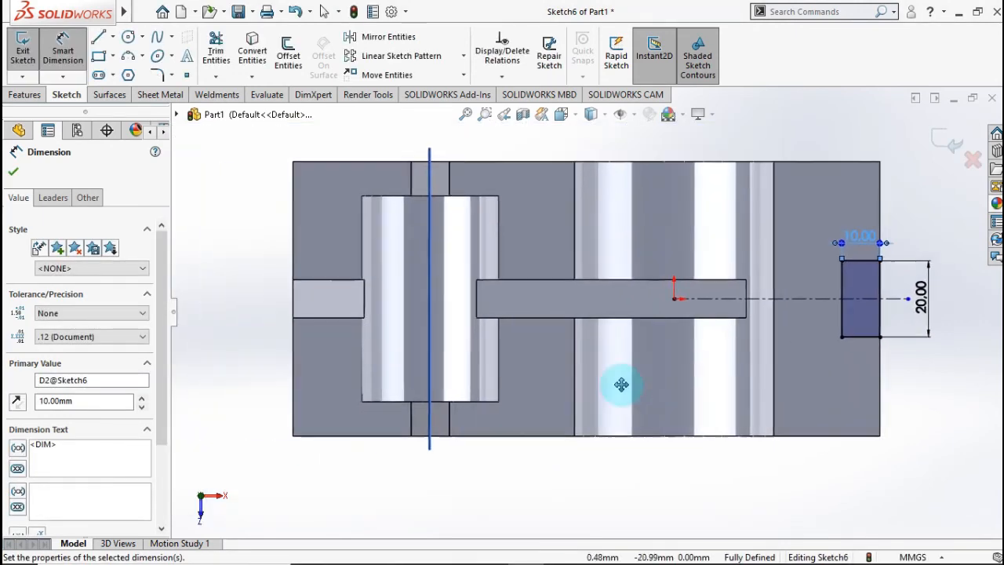
pyautogui.scroll(-5, 596, 392)
pyautogui.moveTo(531, 404)
pyautogui.keyDown('ctrl'); pyautogui.mouseDown(button='middle')
pyautogui.moveTo(545, 385)
pyautogui.moveTo(552, 390)
pyautogui.mouseUp(button='middle'); pyautogui.keyUp('ctrl')
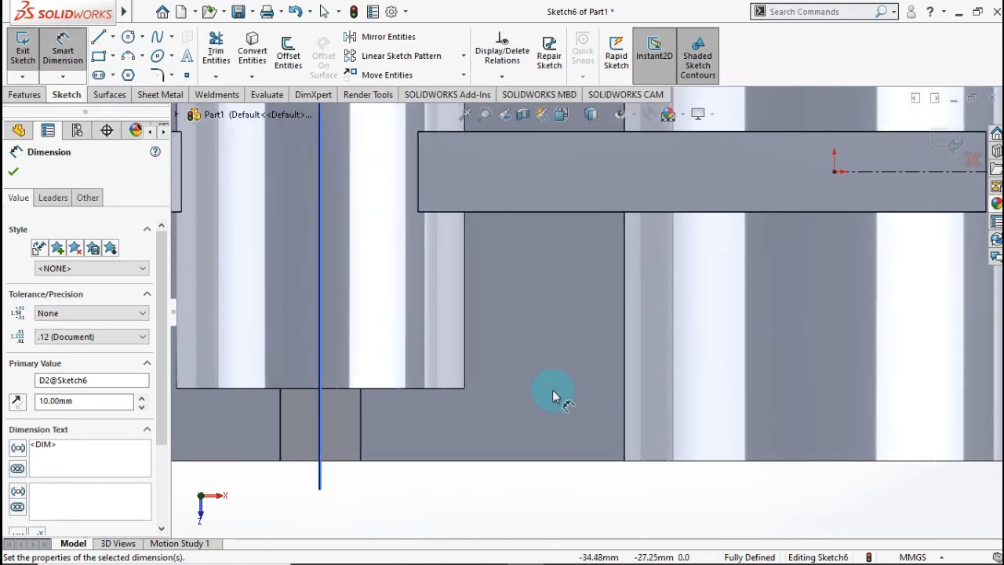
pyautogui.click(126, 37)
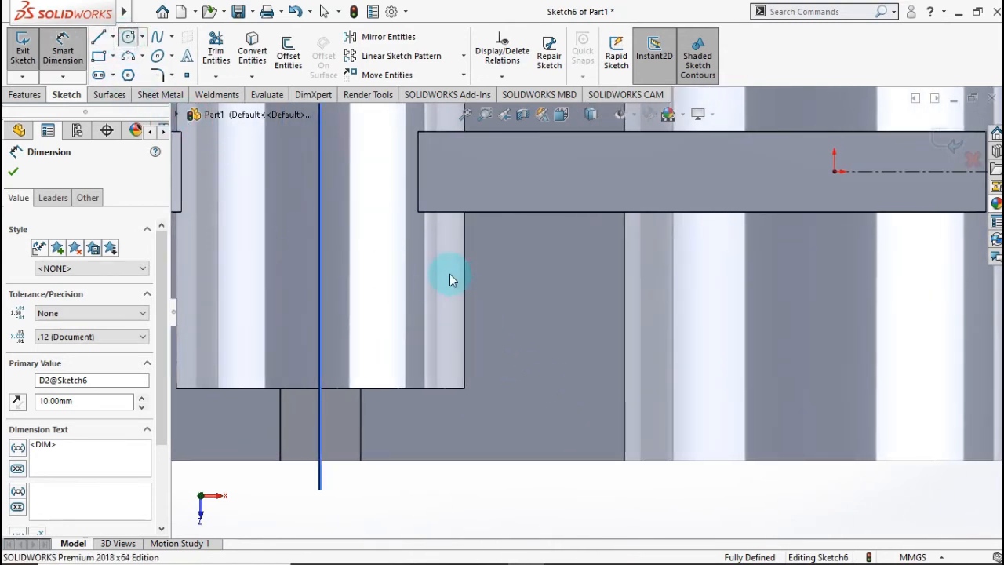
pyautogui.moveTo(516, 377); pyautogui.dragTo(536, 373)
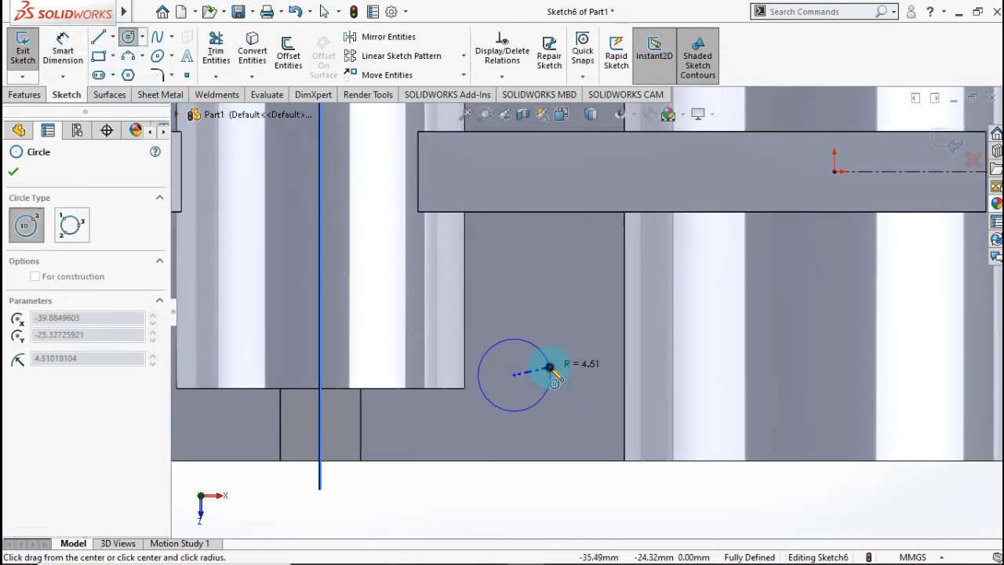
pyautogui.click(550, 367)
# Dimension the circle on the base's top face and set its diameter to 12 mm
pyautogui.click(63, 54)
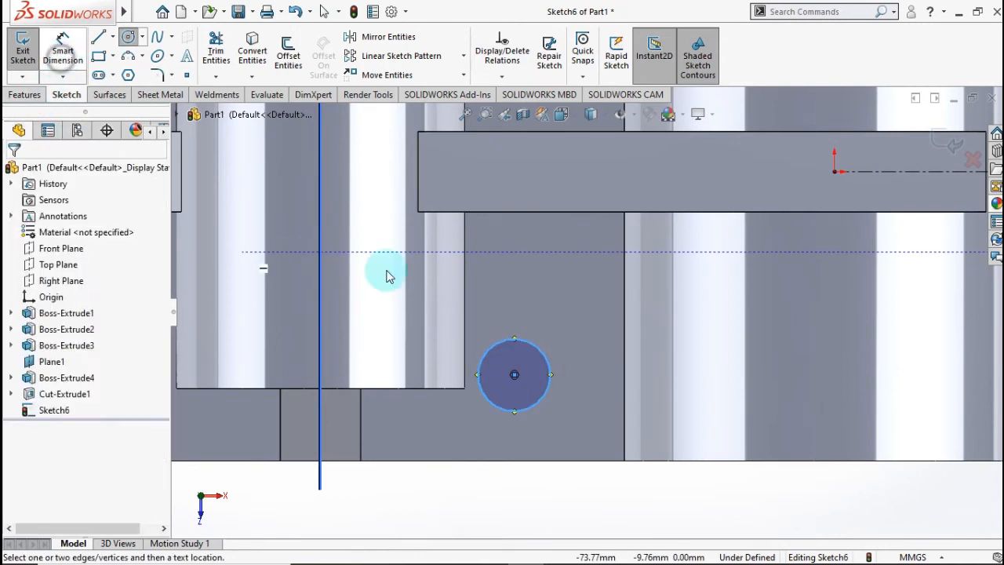
pyautogui.click(521, 337)
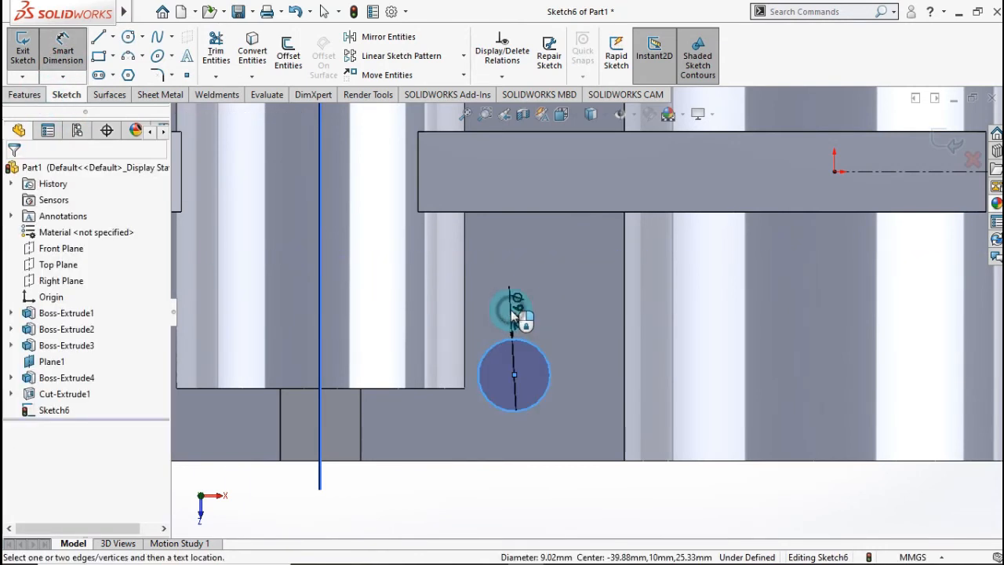
pyautogui.click(509, 331)
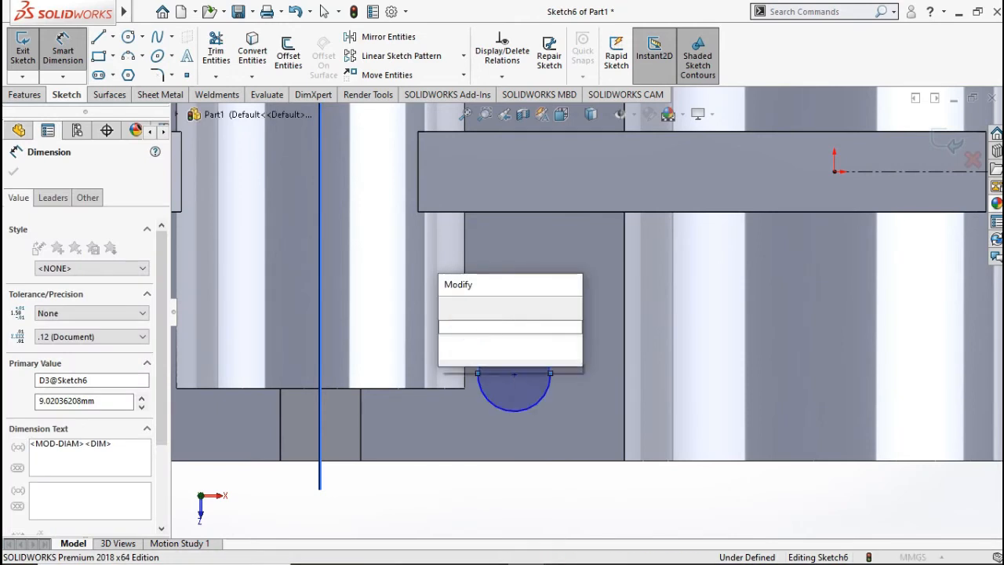
pyautogui.write('12')
pyautogui.click(447, 308)
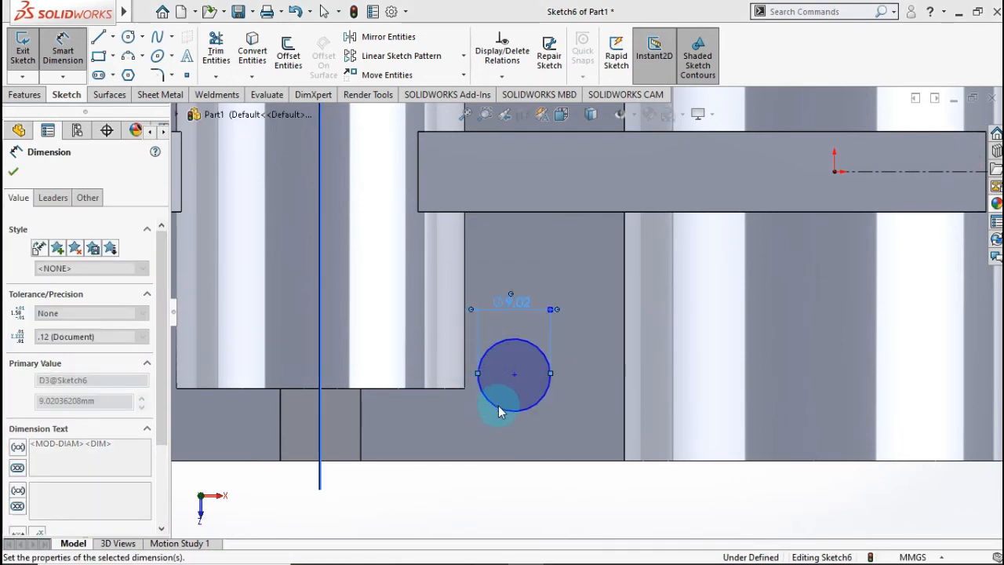
# Dimension the circle's center from the base's front edge and set the distance to 18 mm
pyautogui.click(507, 448)
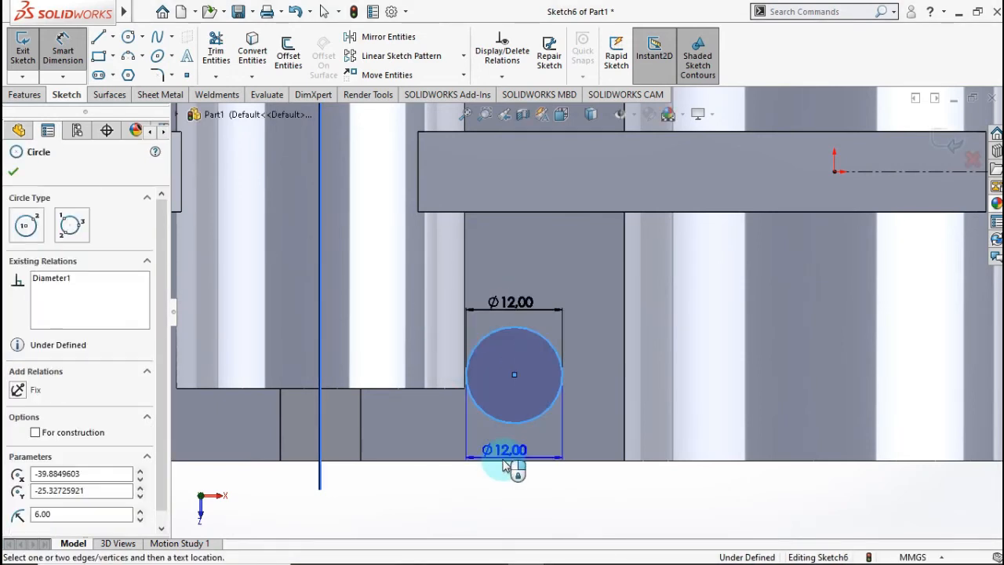
pyautogui.click(505, 460)
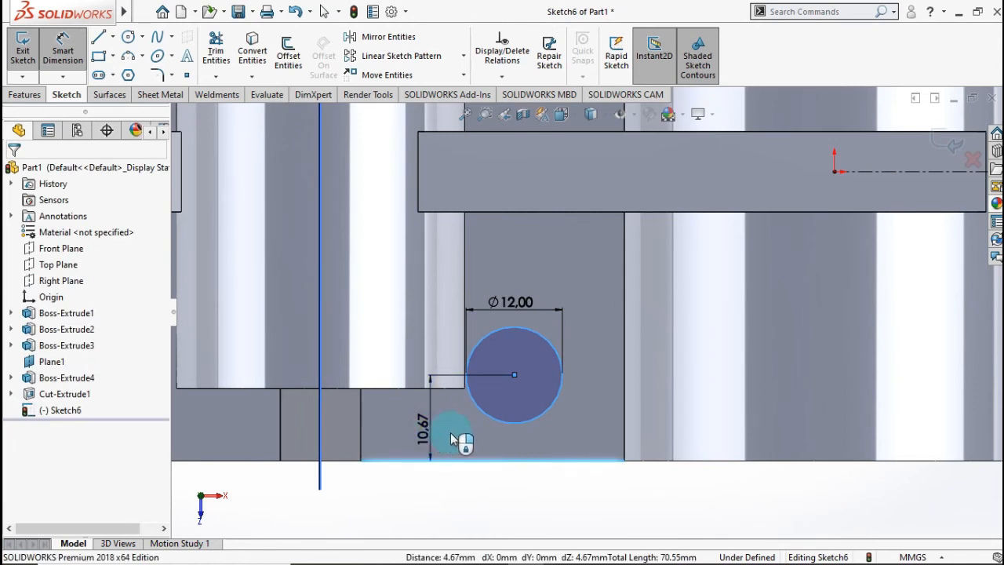
pyautogui.click(452, 434)
pyautogui.write('18')
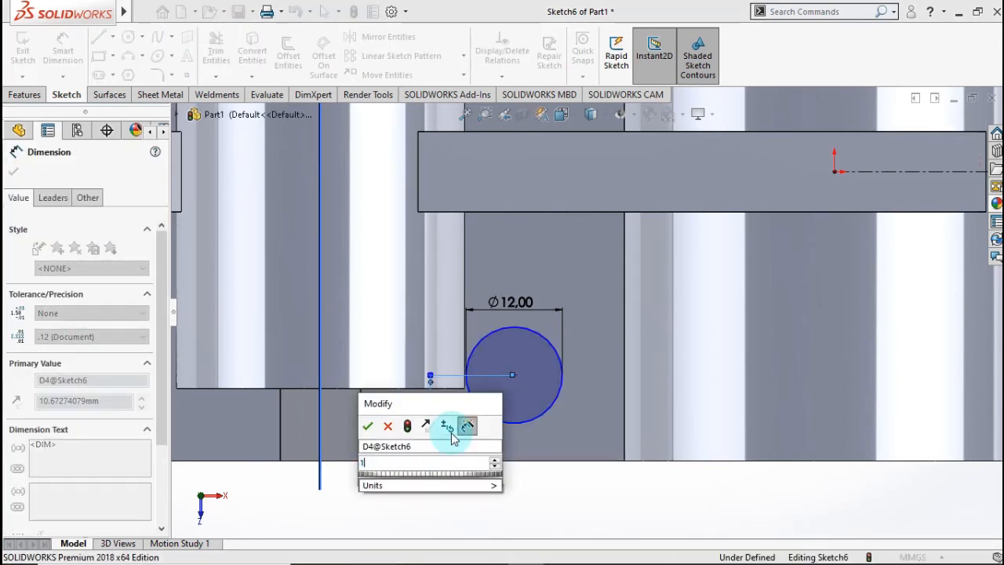
pyautogui.click(387, 426)
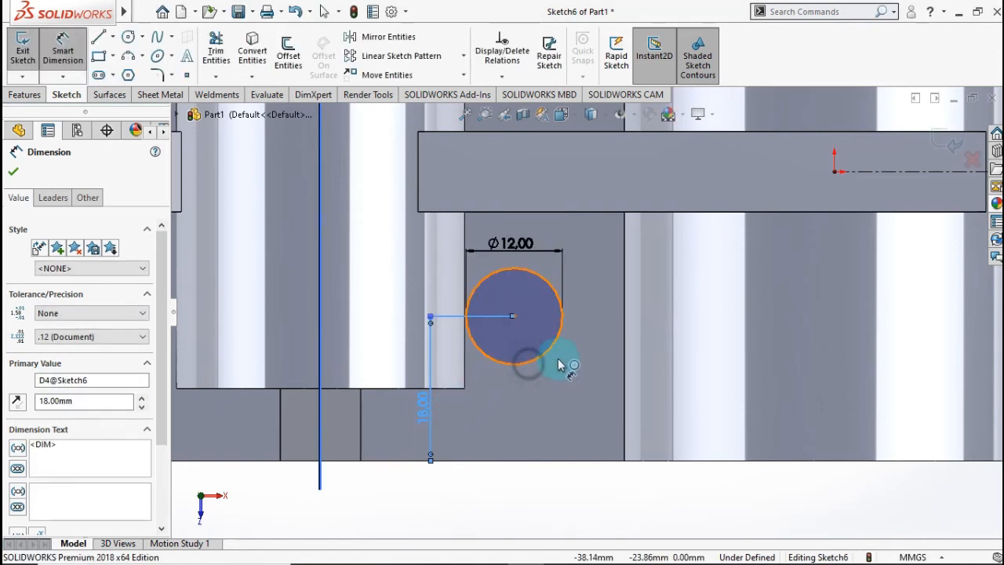
# Dimension the circle horizontally from the origin and set the distance to 46 mm
pyautogui.click(834, 171)
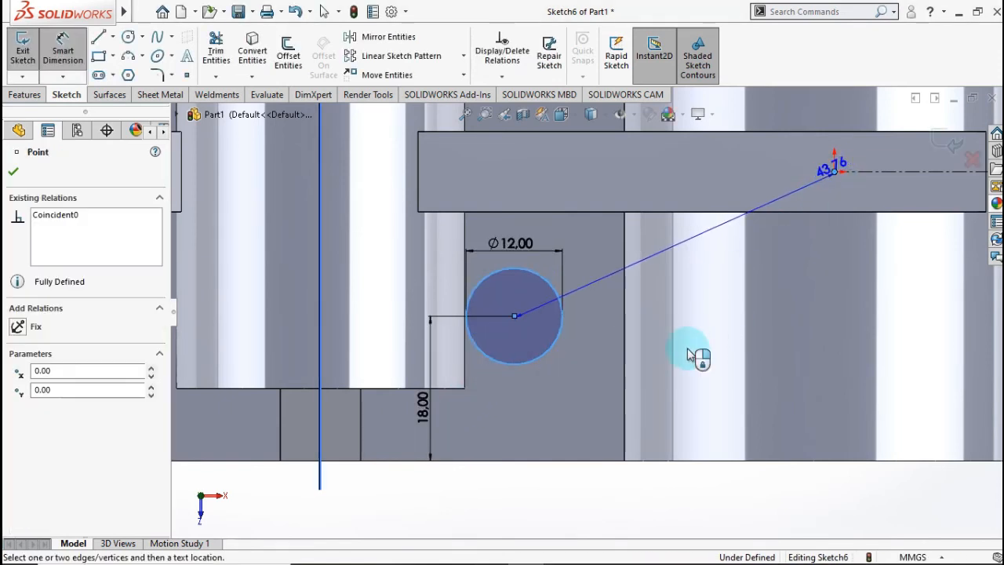
pyautogui.scroll(2, 675, 362)
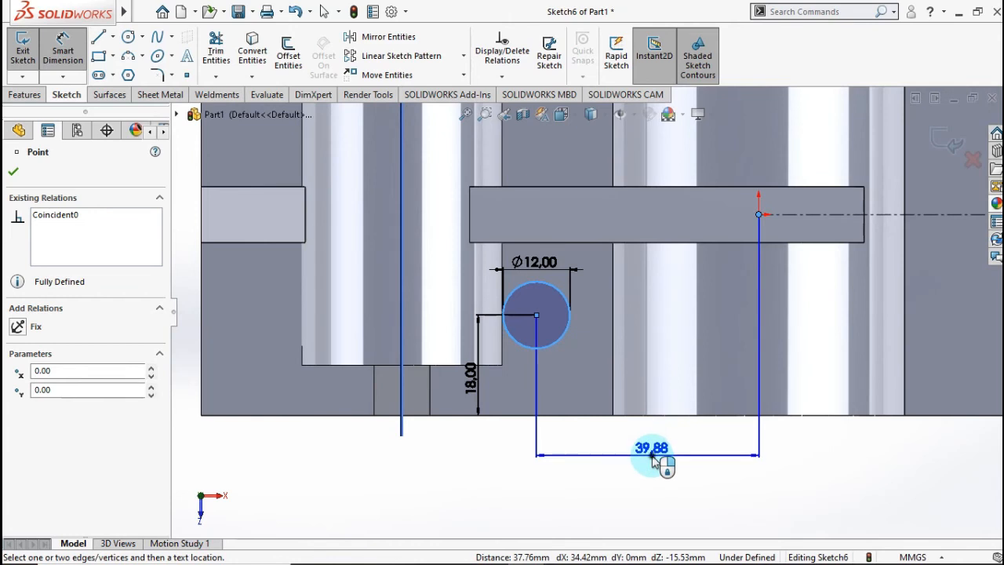
pyautogui.click(653, 458)
pyautogui.doubleClick(651, 446)
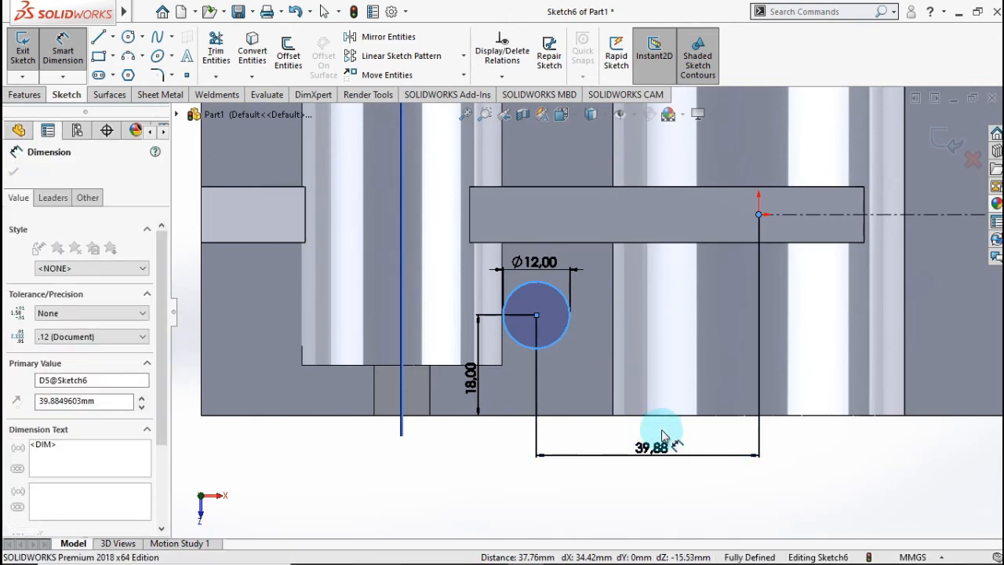
pyautogui.write('46')
pyautogui.click(588, 453)
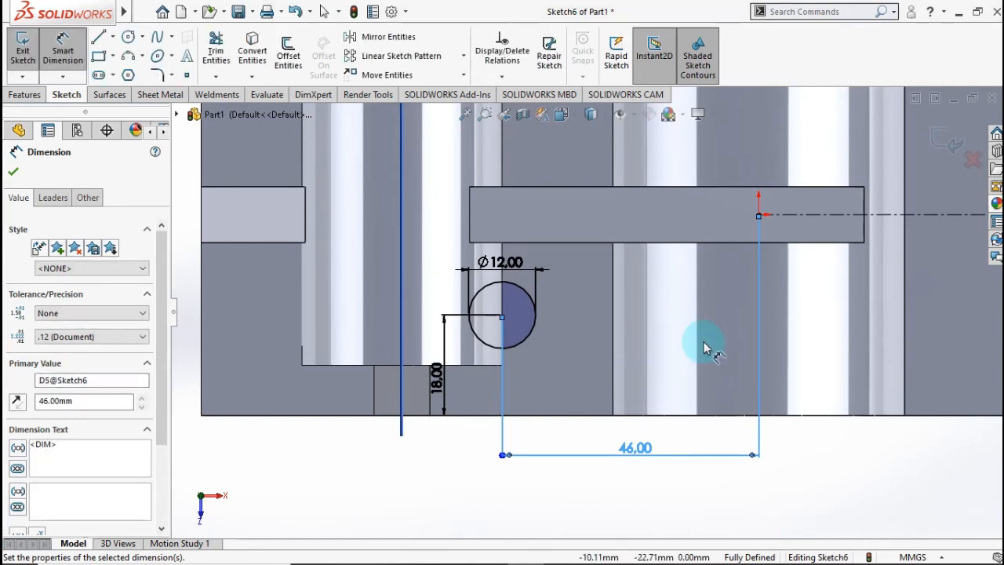
# Mirror the 12 mm circle about the horizontal centerline to the other side of the web, keeping the original
pyautogui.press('f')
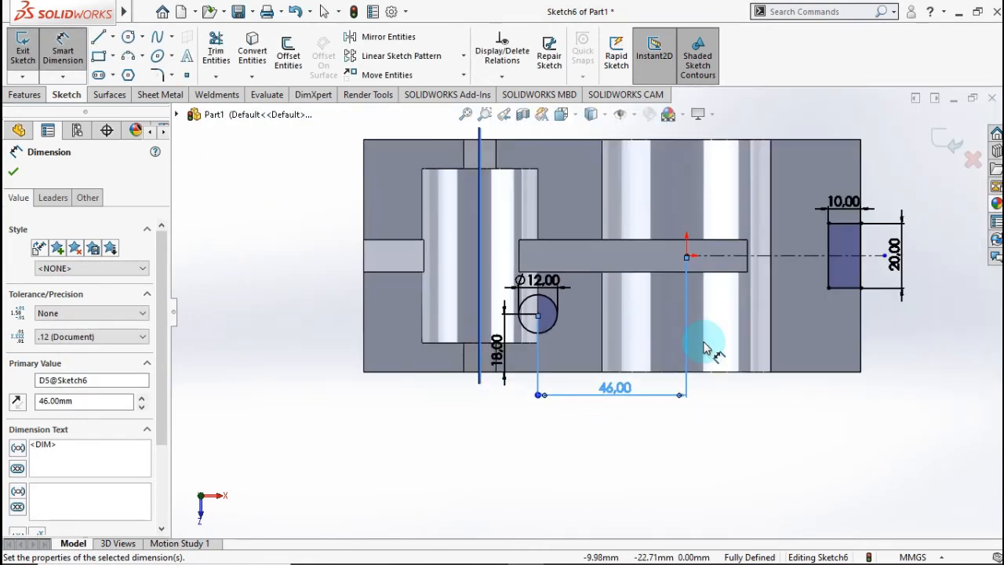
pyautogui.click(384, 37)
pyautogui.click(552, 333)
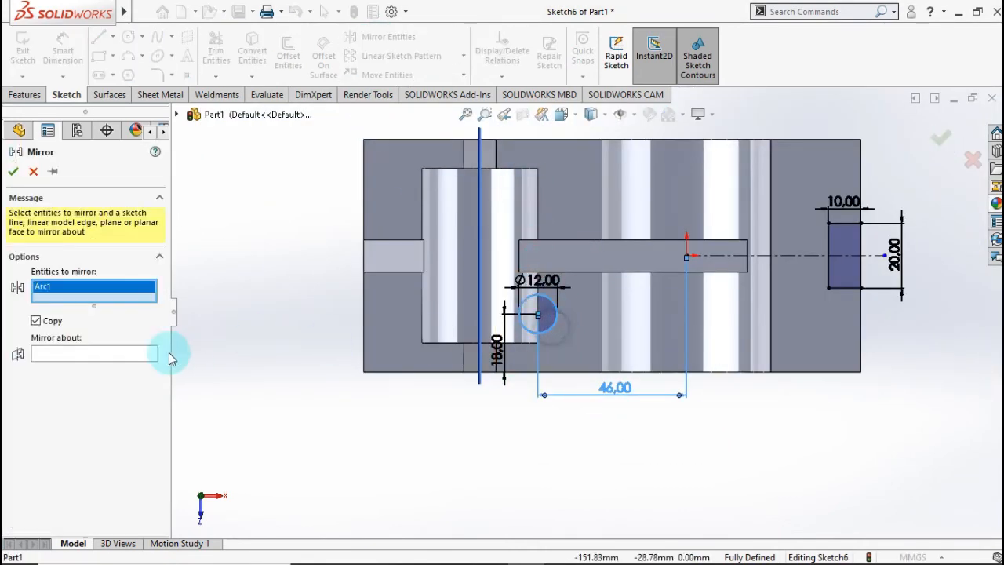
pyautogui.click(105, 353)
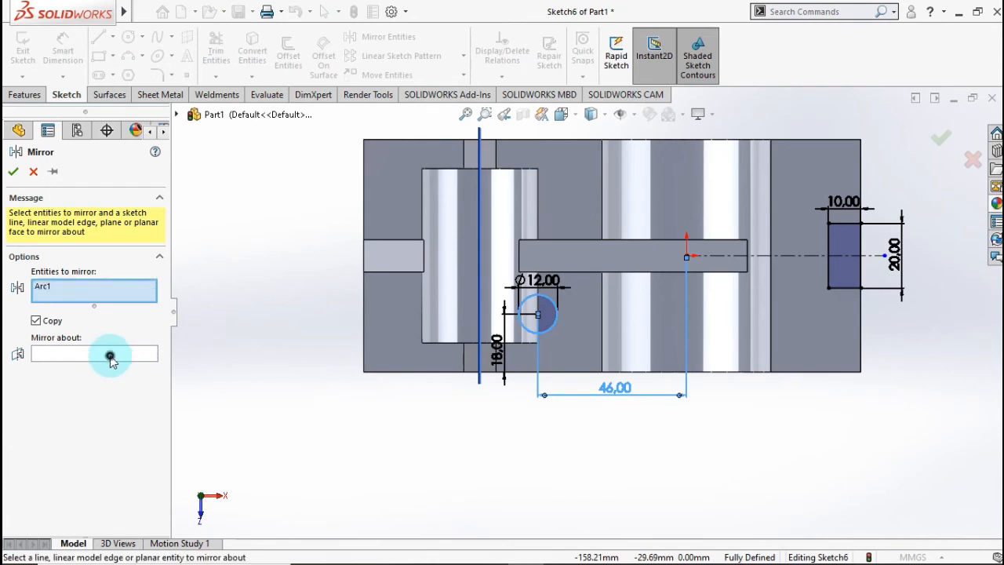
pyautogui.click(755, 258)
pyautogui.click(13, 173)
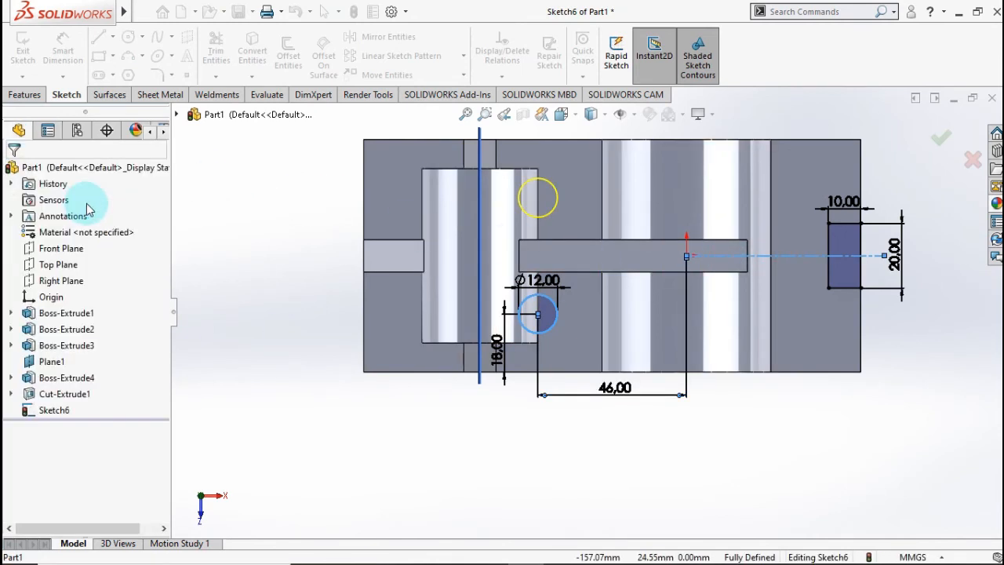
# Cut the two circles and the flange rectangle with an Extruded Cut set to Through All
pyautogui.click(25, 95)
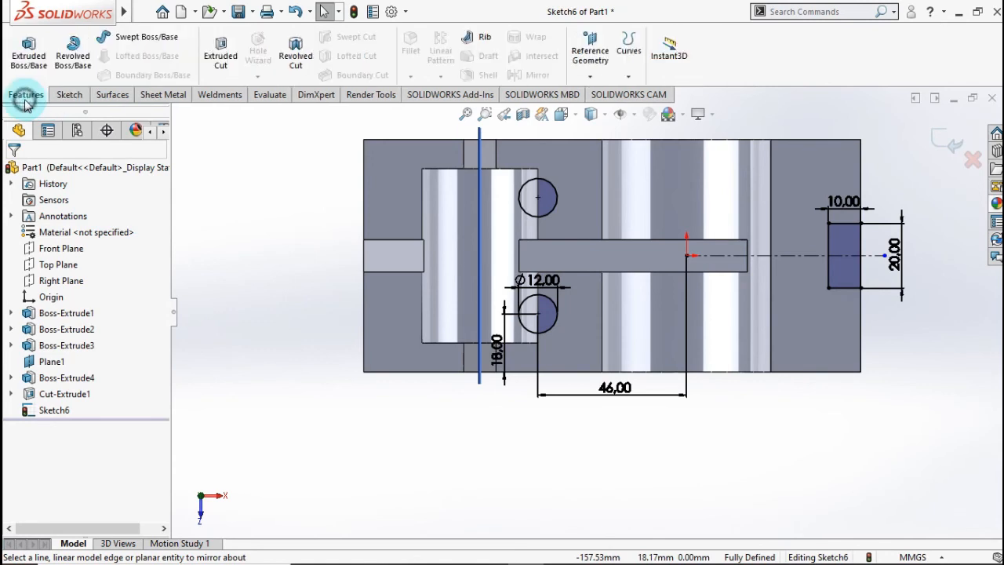
pyautogui.click(212, 61)
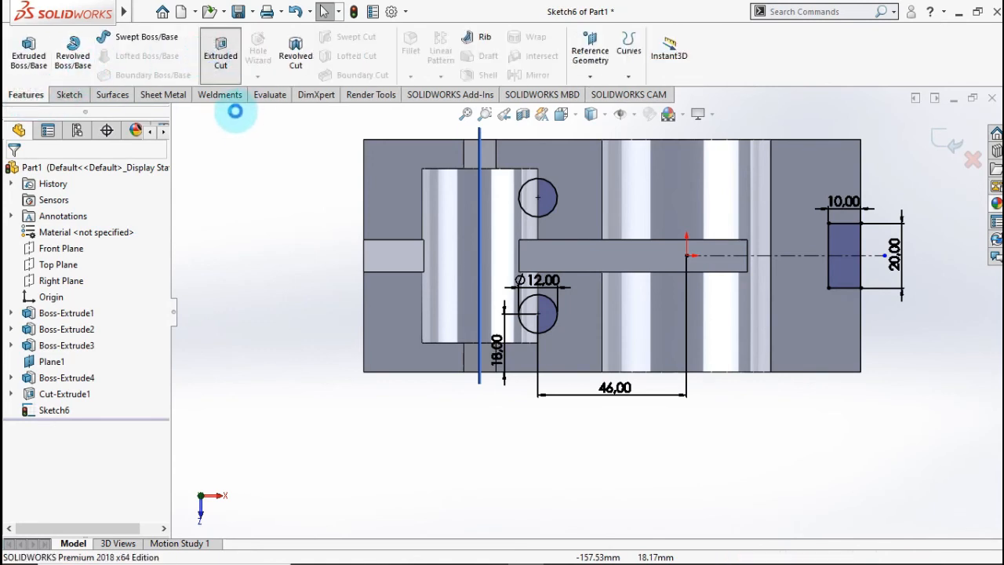
pyautogui.click(148, 259)
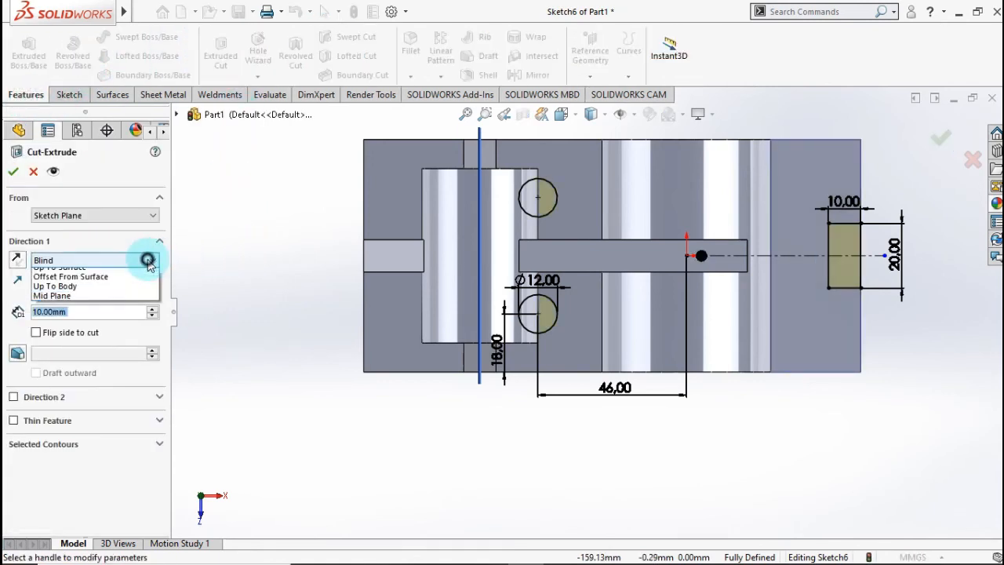
pyautogui.click(113, 282)
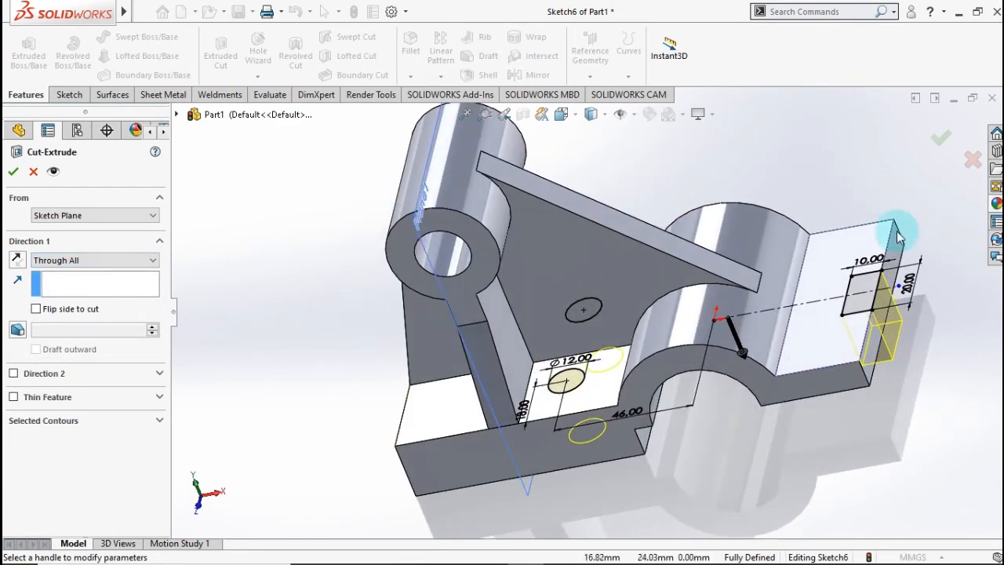
pyautogui.click(954, 146)
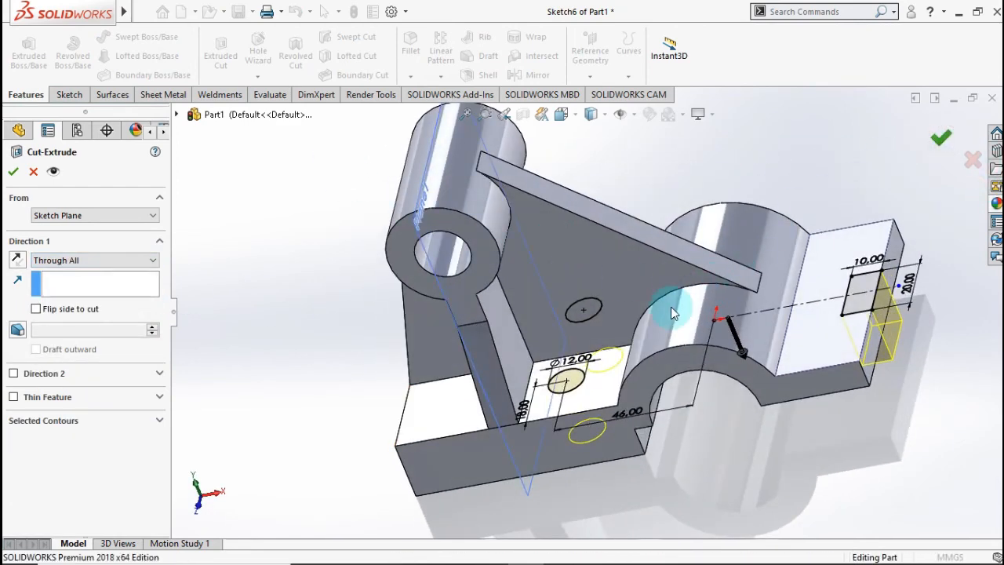
# Fillet the two outer vertical corner edges of the slotted flange with a 10 mm radius
pyautogui.moveTo(665, 316); pyautogui.dragTo(544, 292, button='middle')
pyautogui.scroll(-3, 640, 382)
pyautogui.keyDown('ctrl'); pyautogui.moveTo(598, 342); pyautogui.dragTo(550, 335, button='middle'); pyautogui.keyUp('ctrl')
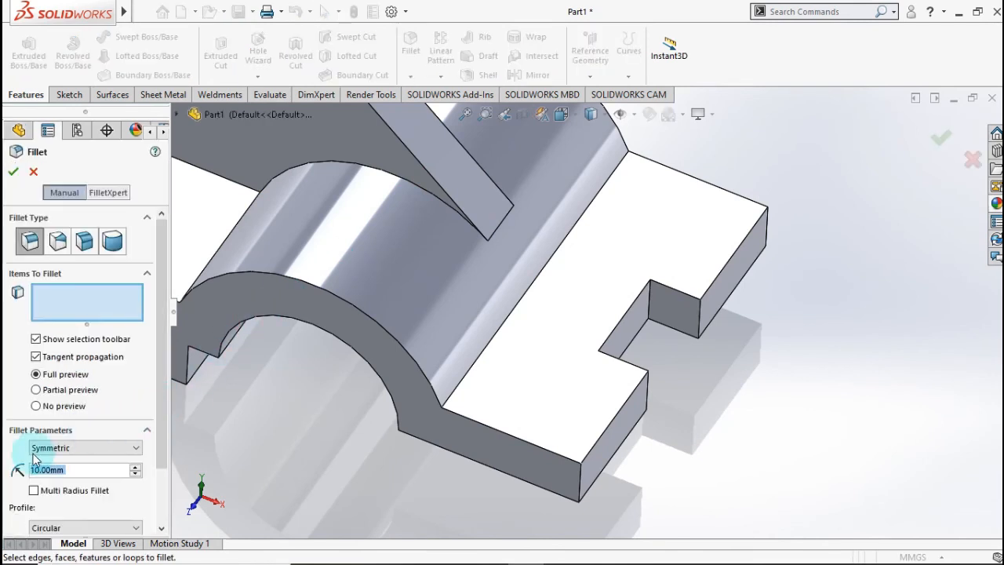
pyautogui.click(577, 475)
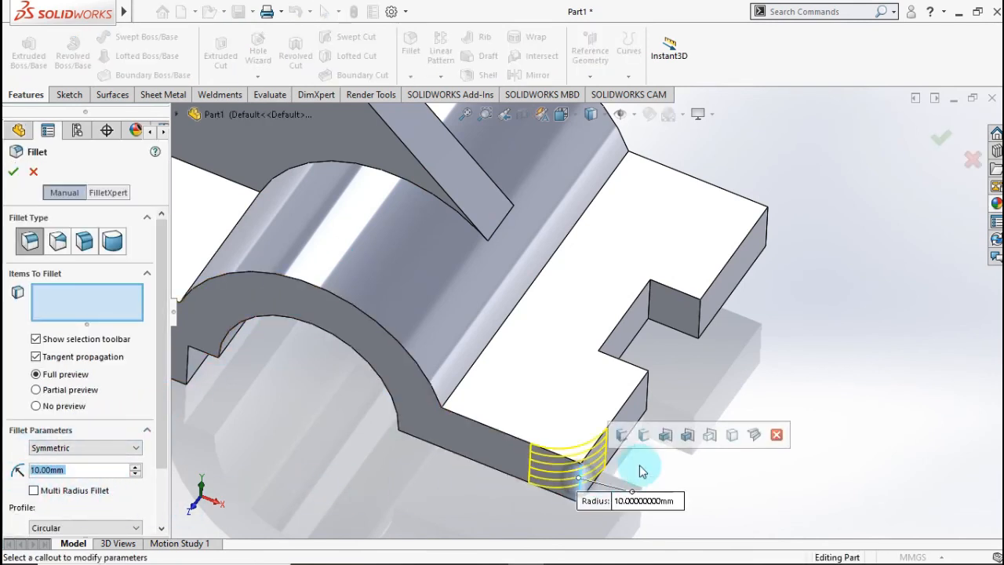
pyautogui.click(767, 233)
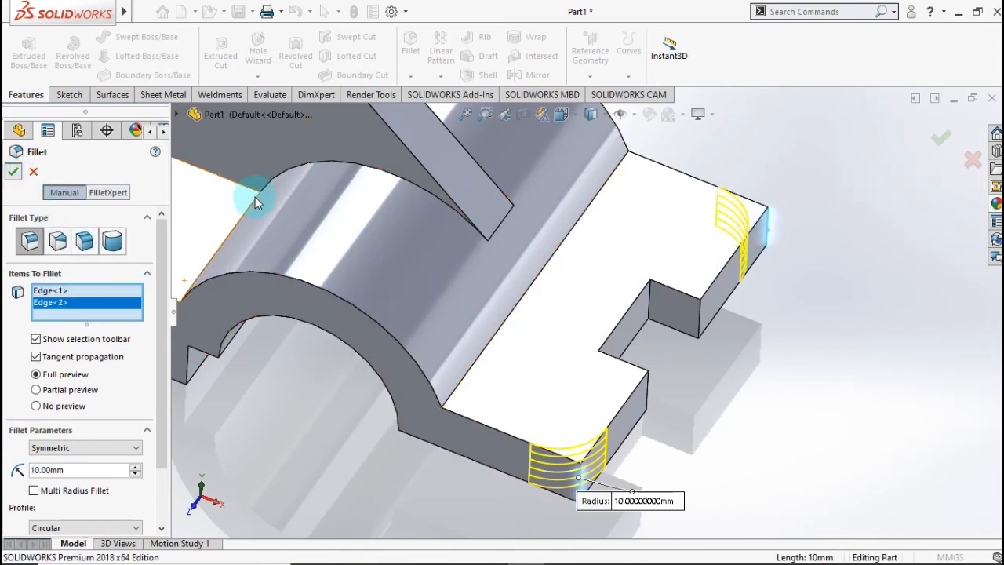
# Fillet the edge where the arch meets the flange's top face with a 3 mm radius
pyautogui.click(422, 59)
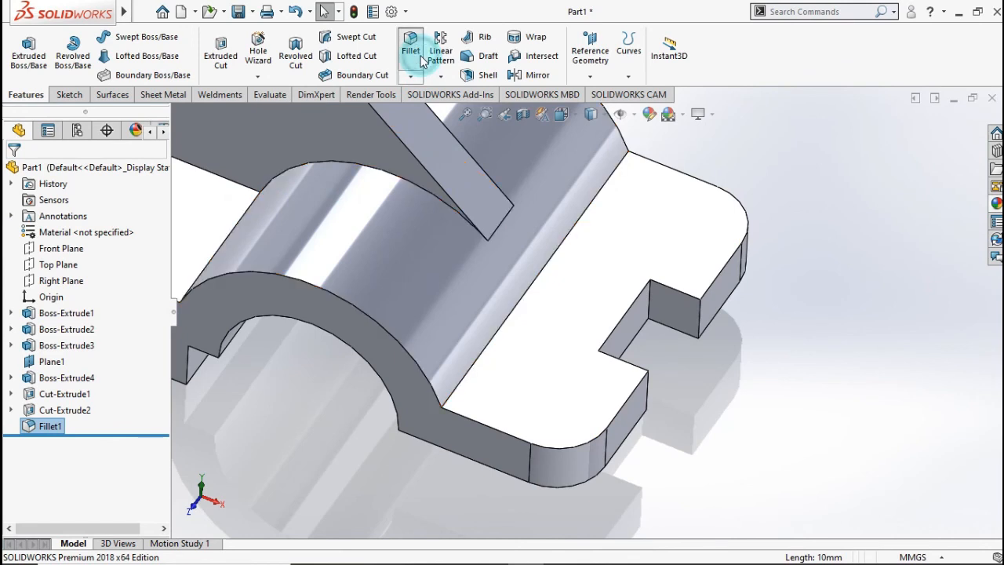
pyautogui.write('3')
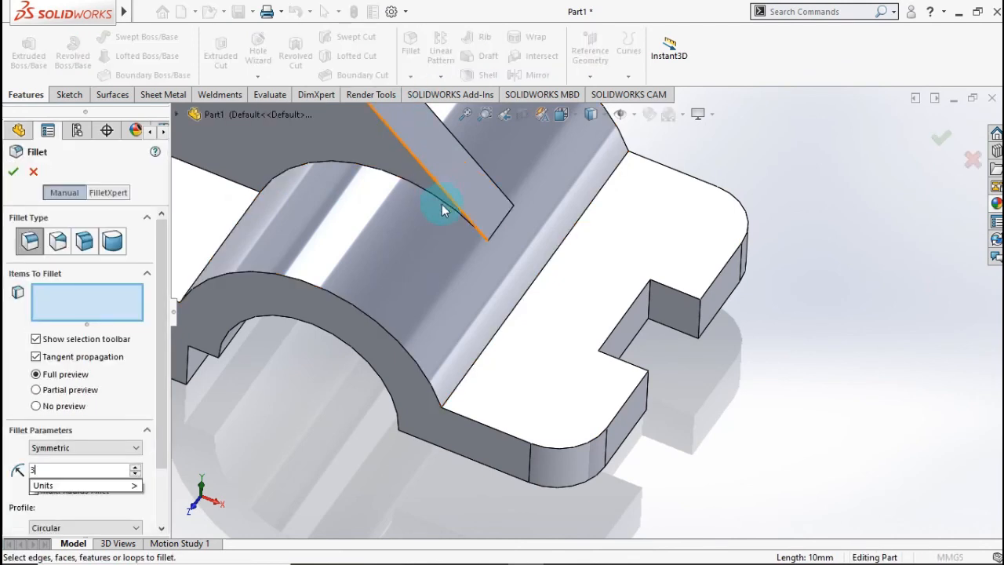
pyautogui.click(531, 289)
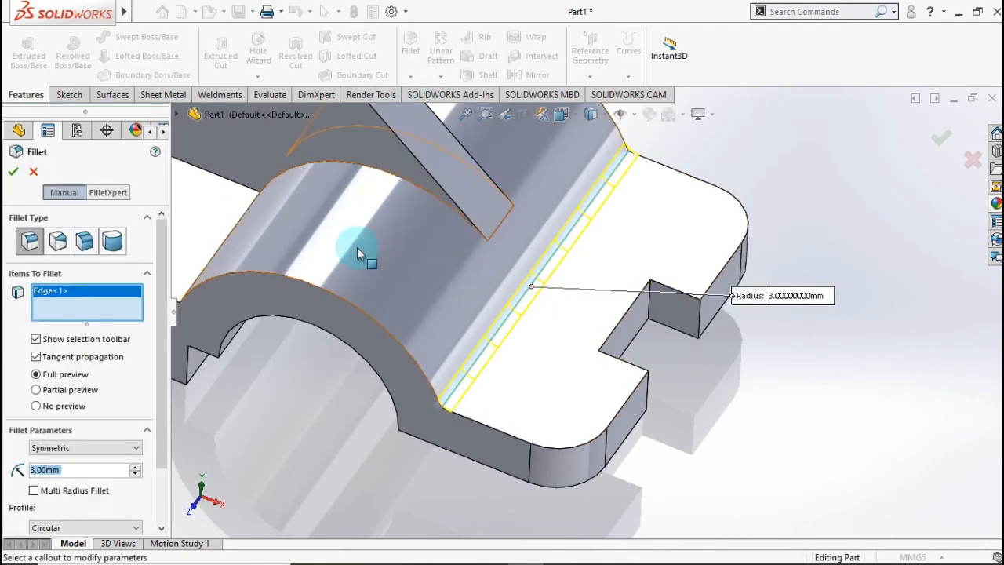
pyautogui.click(11, 174)
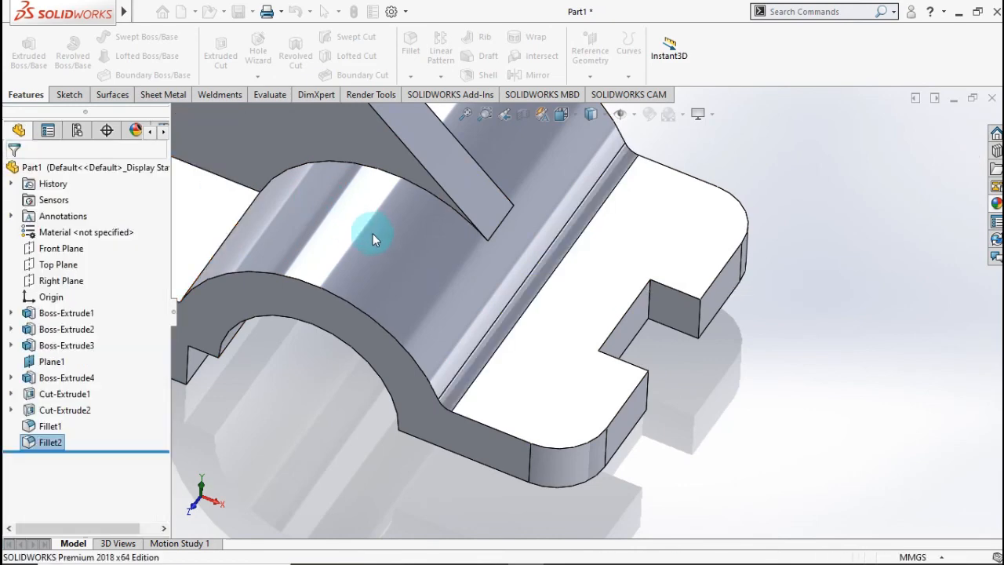
# Hide the reference plane Plane1 that passes through the top cylinder and show the bracket in isometric view
pyautogui.scroll(5, 710, 210)
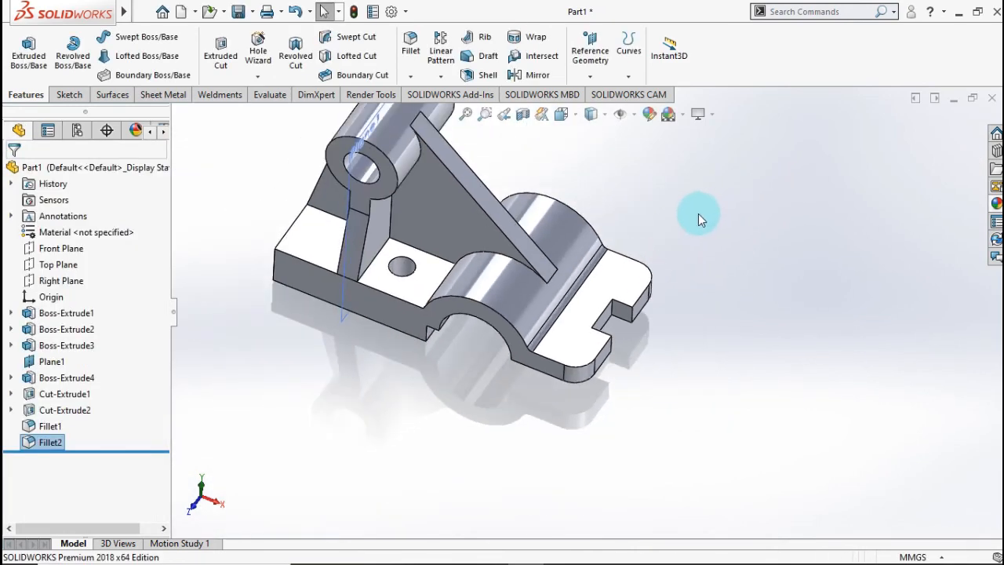
pyautogui.moveTo(698, 214); pyautogui.dragTo(541, 216, button='middle')
pyautogui.rightClick(540, 216)
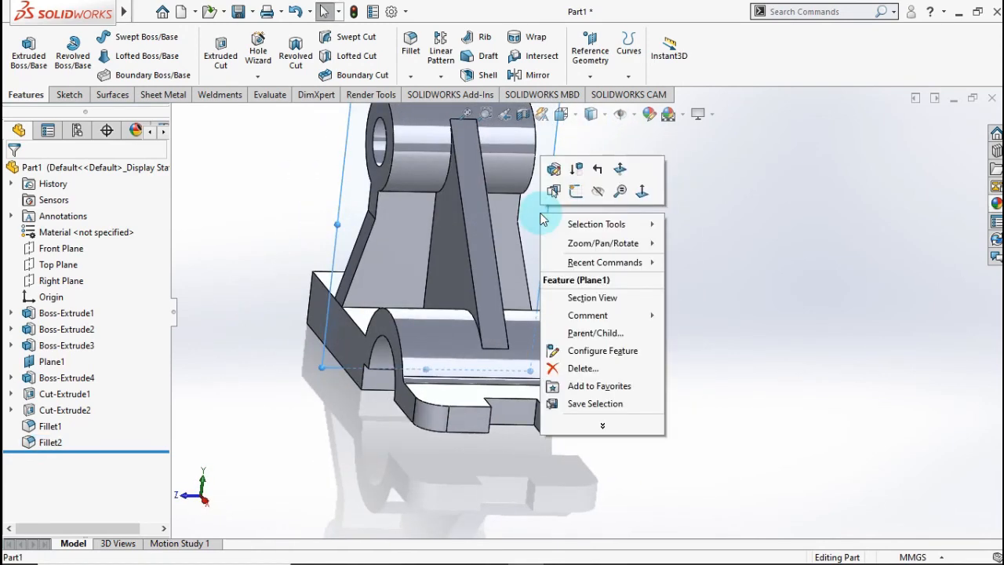
pyautogui.click(592, 191)
pyautogui.scroll(-5, 560, 256)
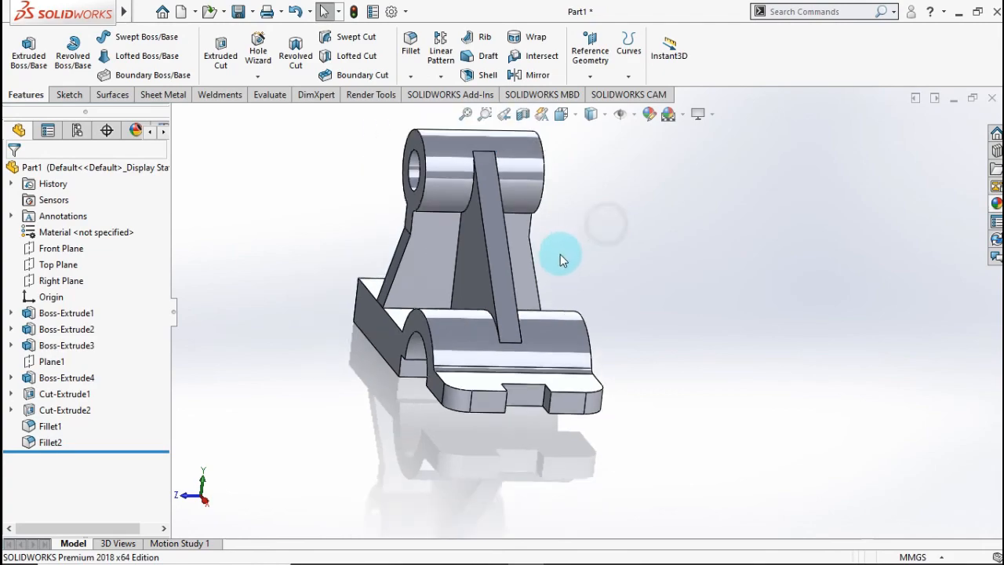
pyautogui.moveTo(486, 240); pyautogui.dragTo(680, 244, button='middle')
pyautogui.hotkey('ctrl', '7')
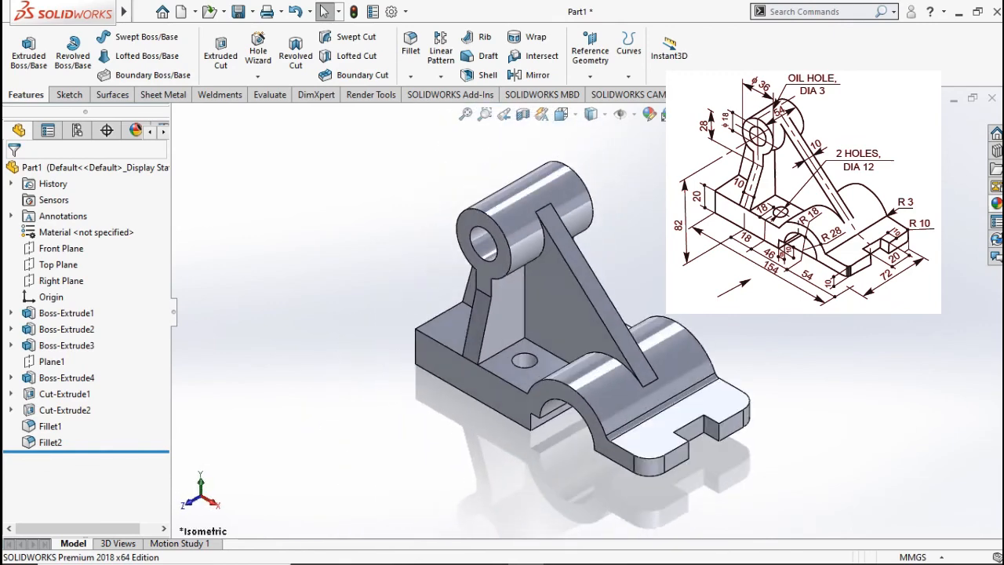
# Apply a magenta color from the standard swatches to the whole part
pyautogui.click(89, 171)
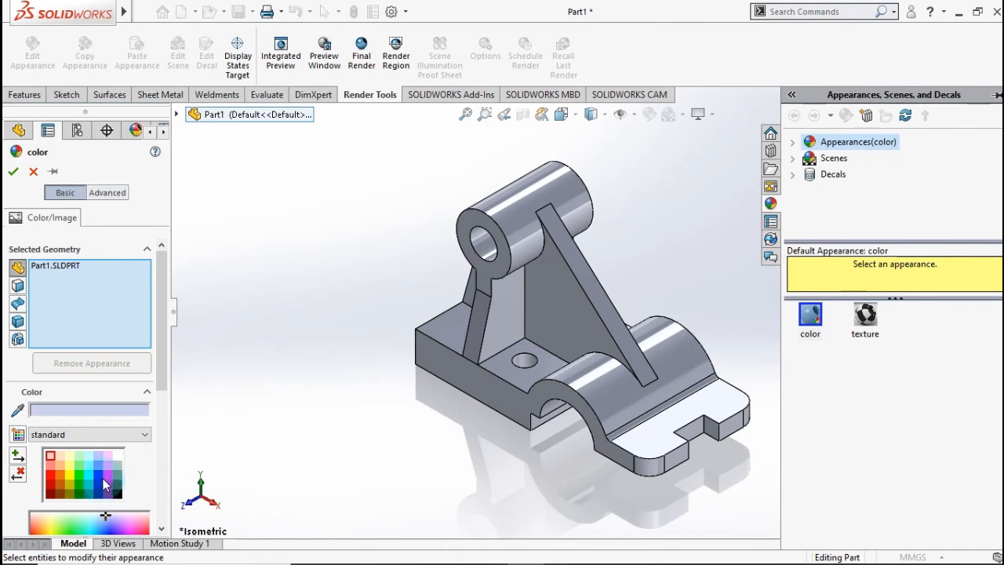
pyautogui.click(106, 476)
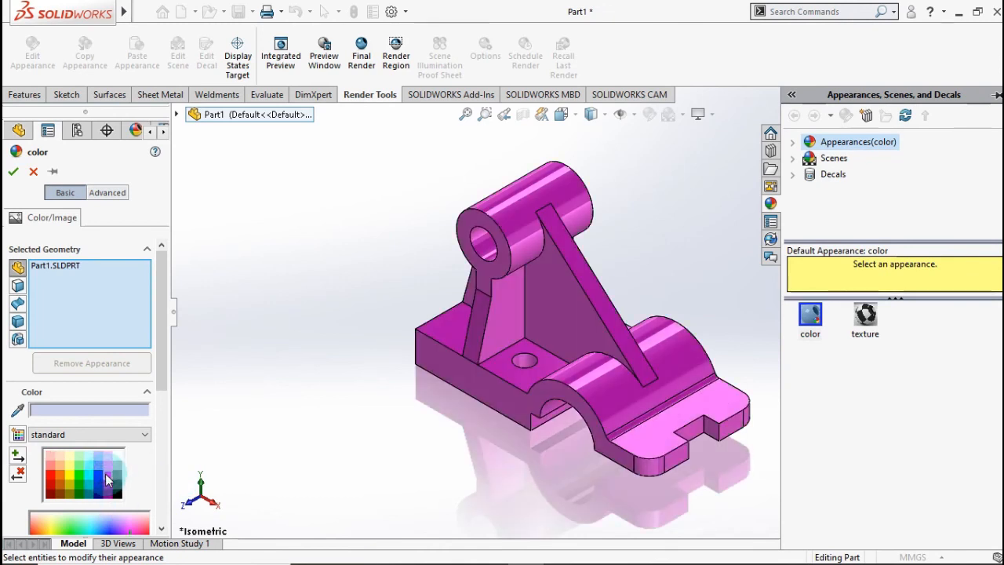
pyautogui.click(15, 174)
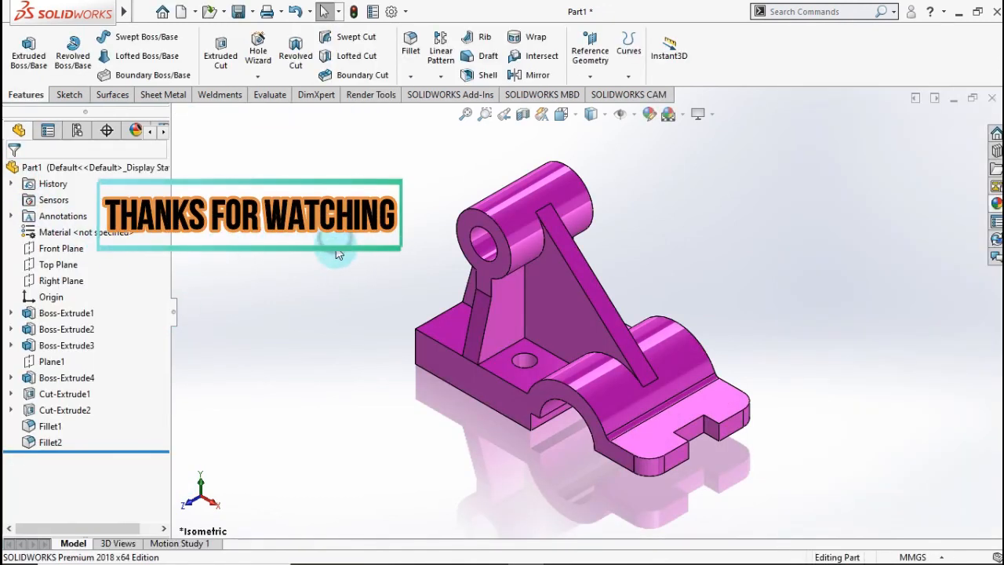